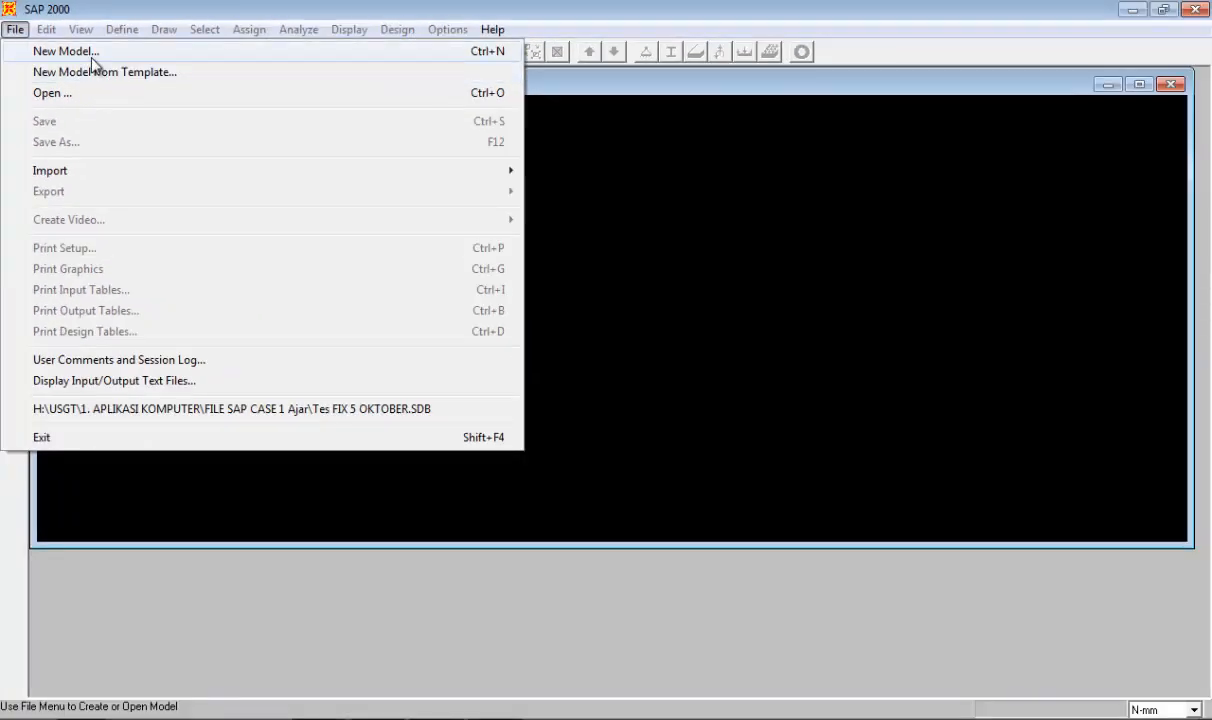
click(100, 55)
drag(672, 200, 636, 186)
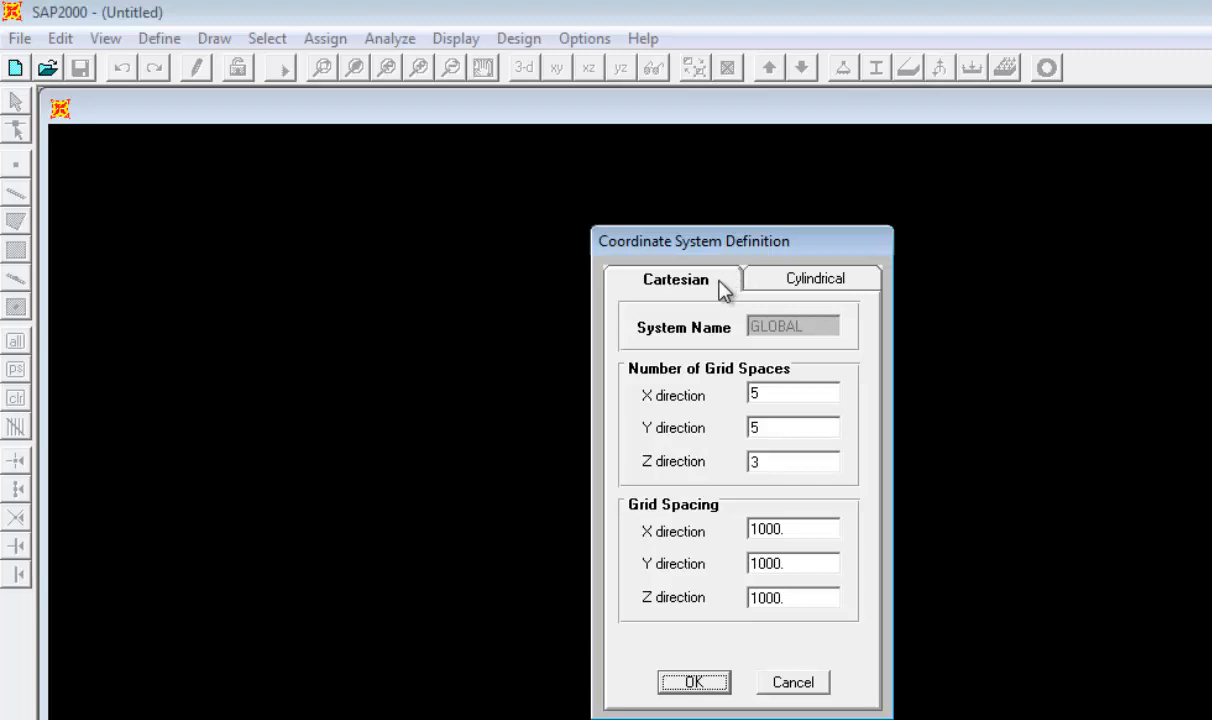
click(784, 285)
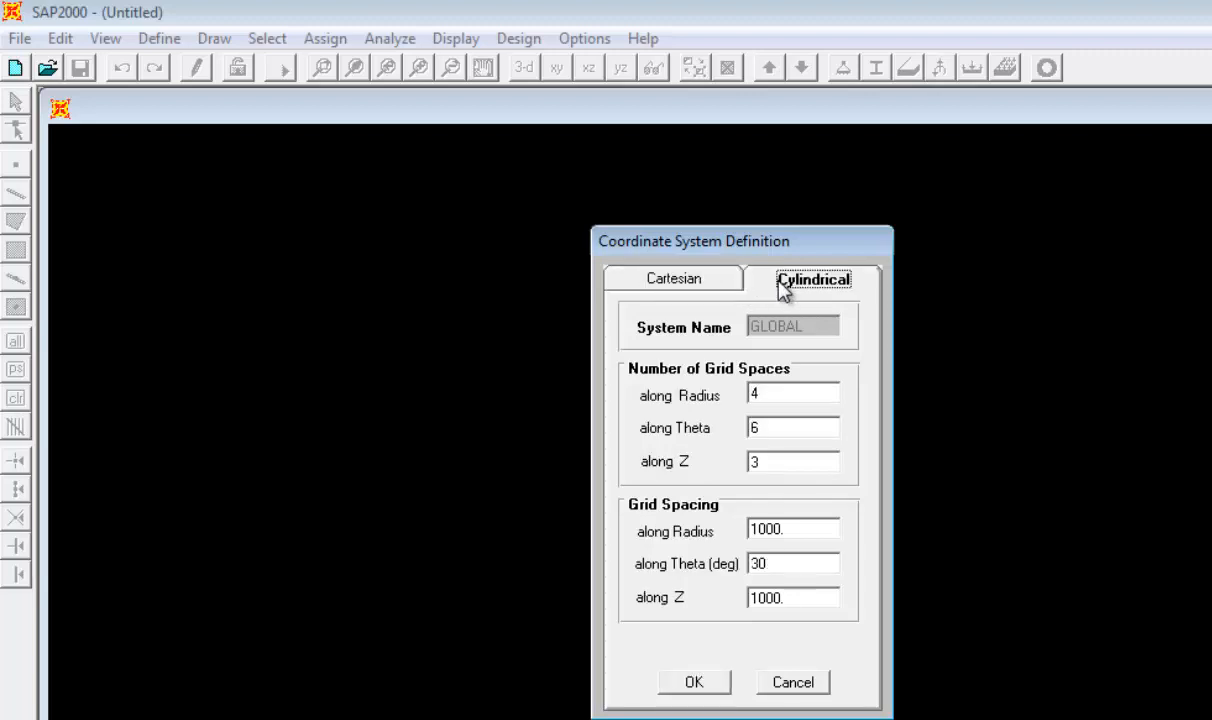
click(708, 283)
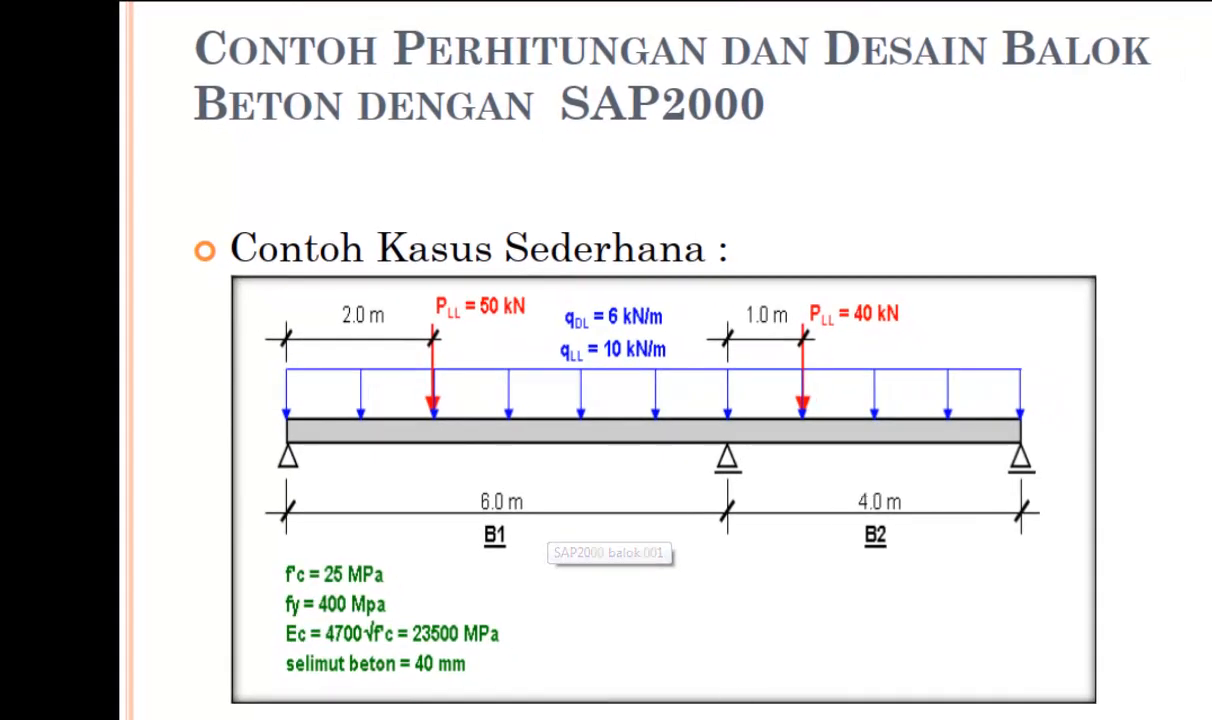
key(super)
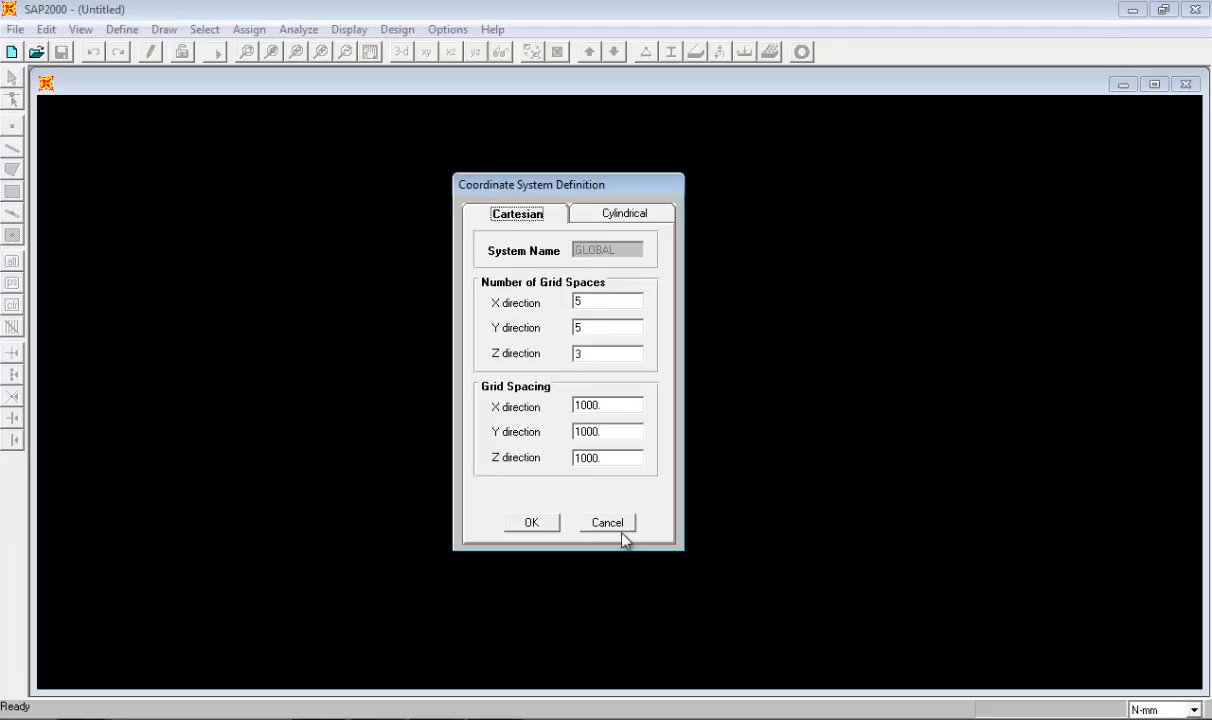
click(618, 528)
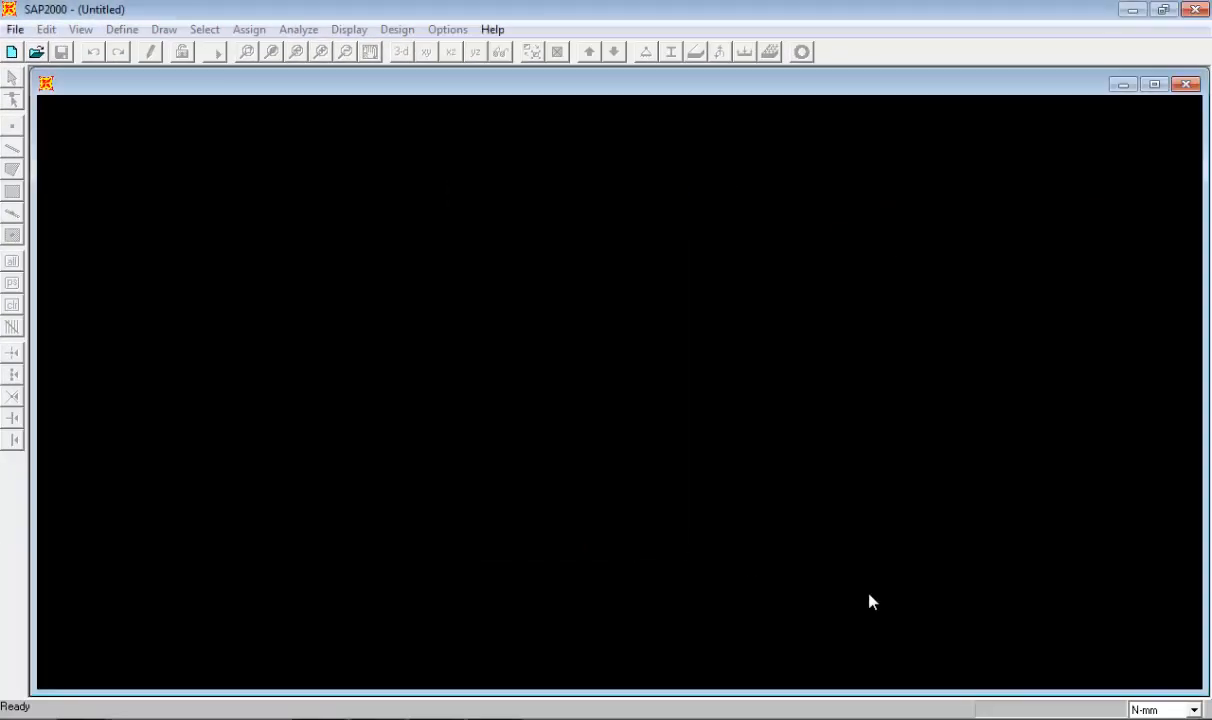
- Set the units to Kgf-m and start a new model
click(1197, 709)
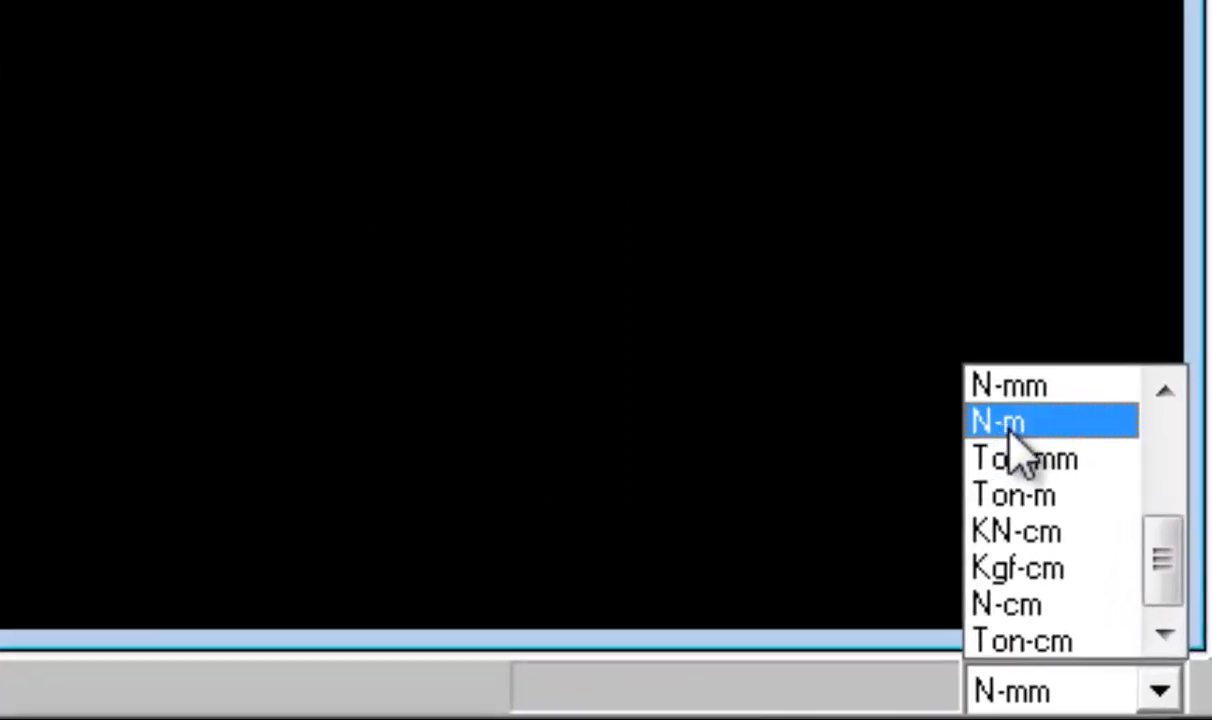
scroll(1015, 437, up, 2)
click(1072, 460)
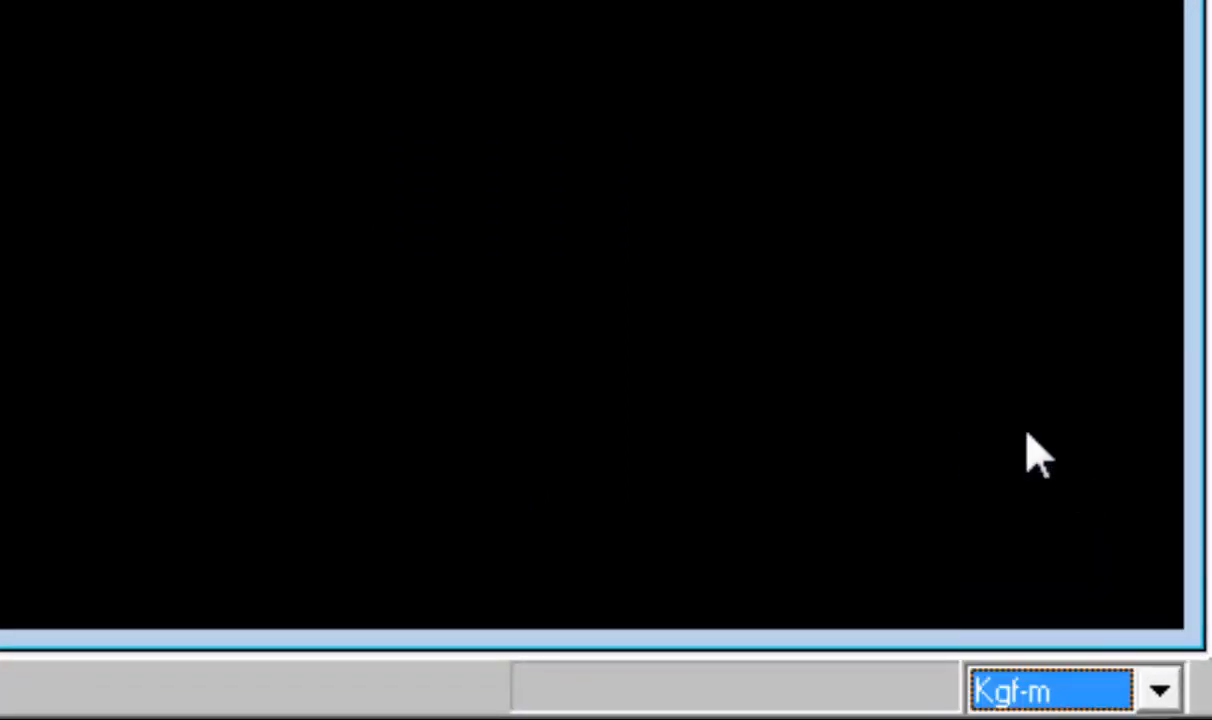
click(15, 29)
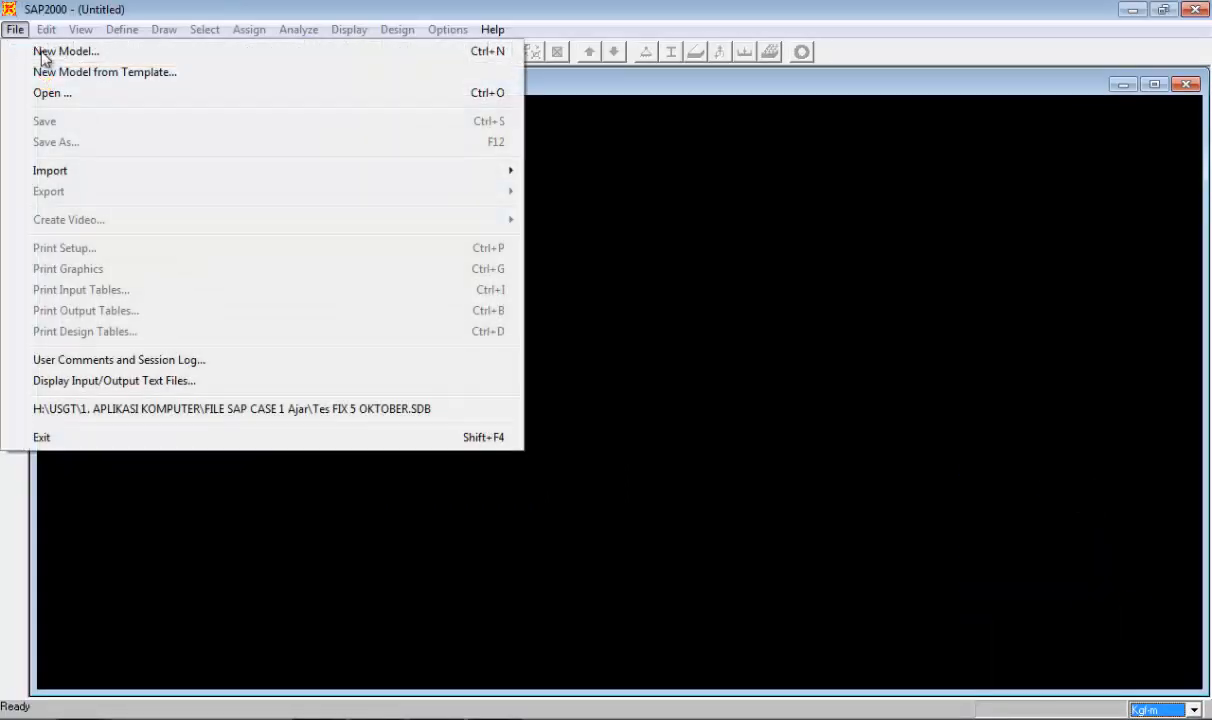
click(60, 52)
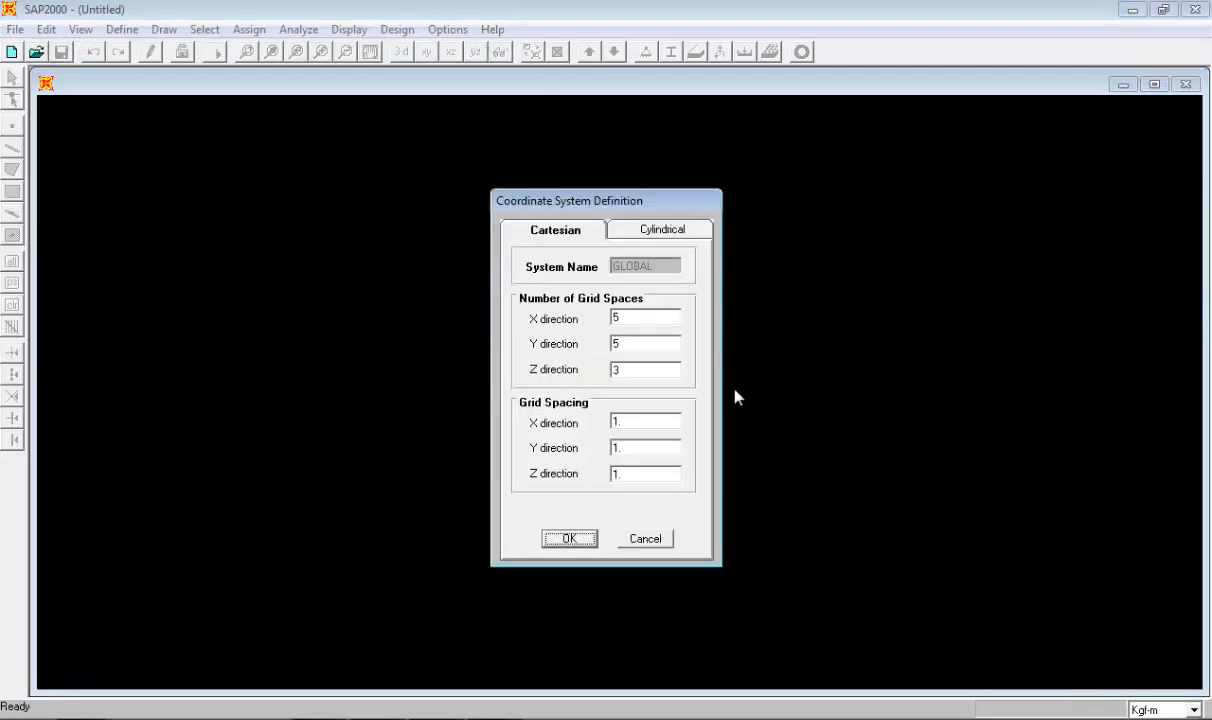
- Compare the X, Y and Z grid spacing fields with the span dimensions in the beam example slide
double_click(627, 421)
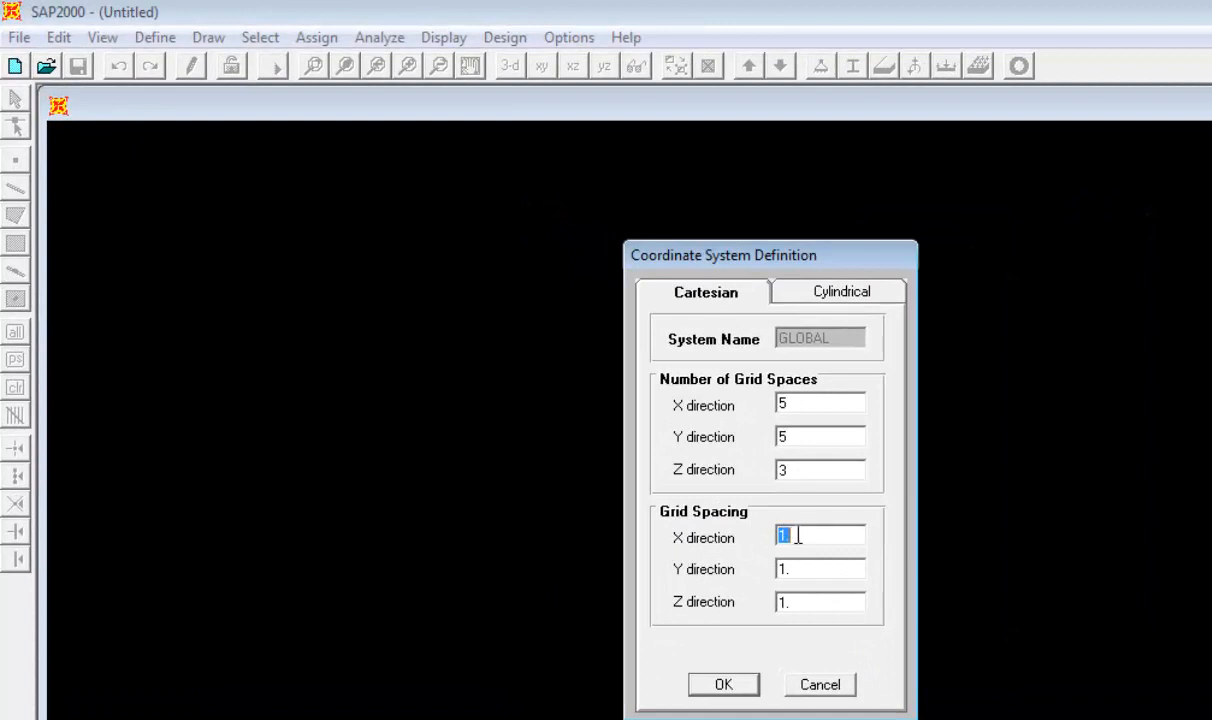
double_click(799, 572)
double_click(801, 604)
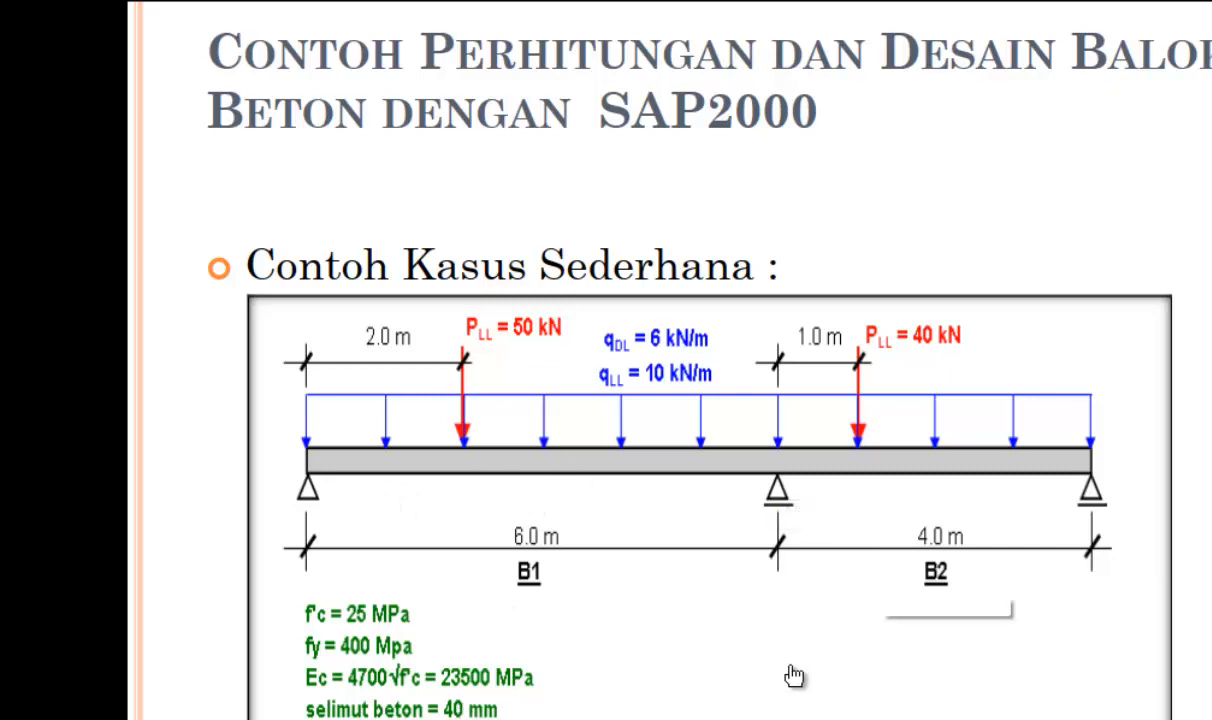
key(super)
key(Escape)
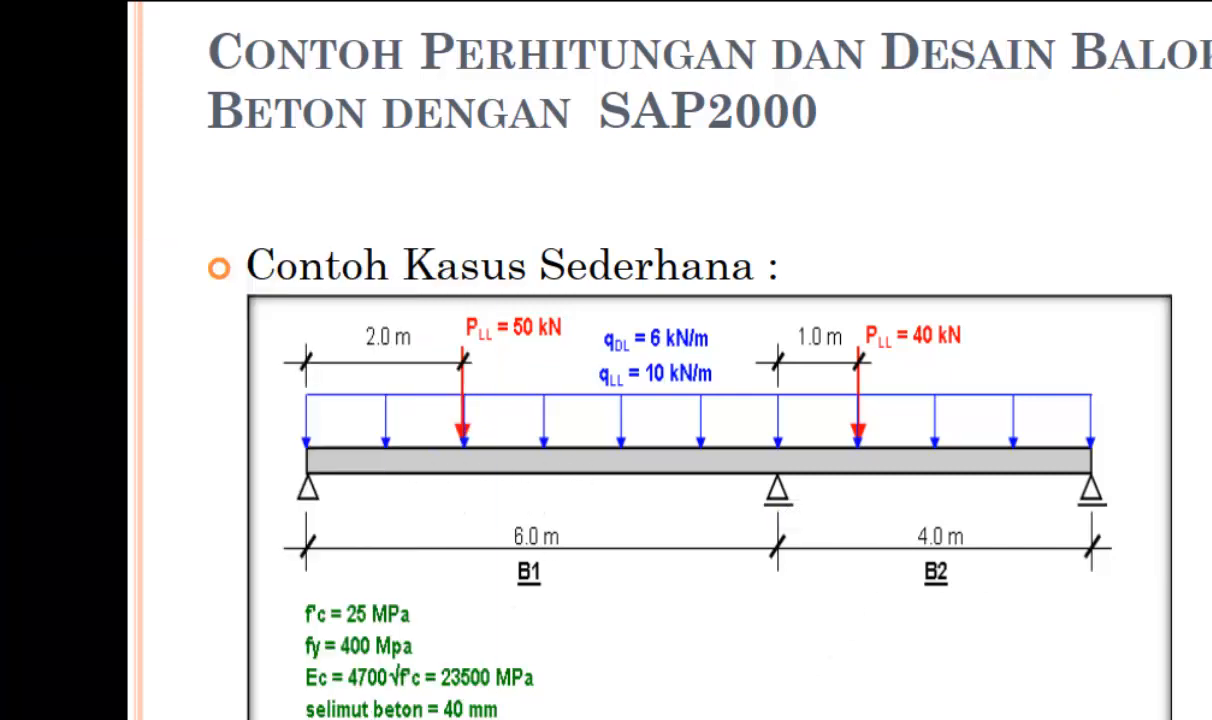
key(super)
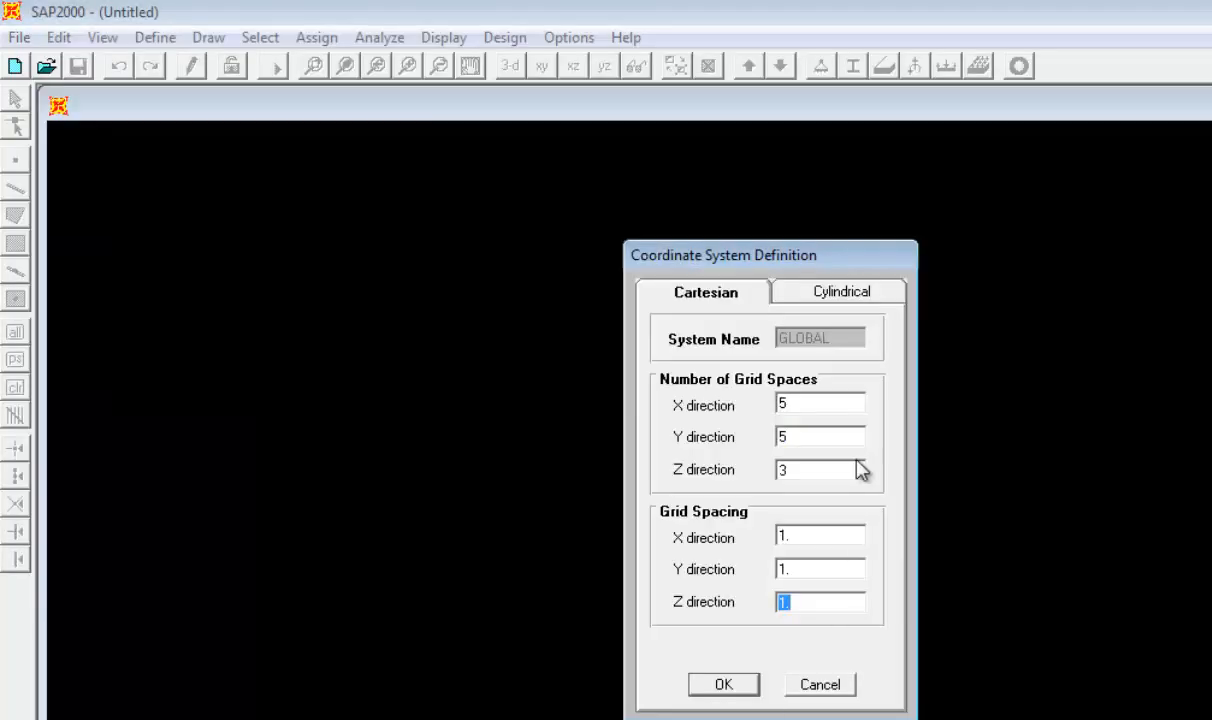
- Set the number of Cartesian grid spaces to 3 in X, 0 in Y and 1 in Z, consulting the beam slide
click(810, 407)
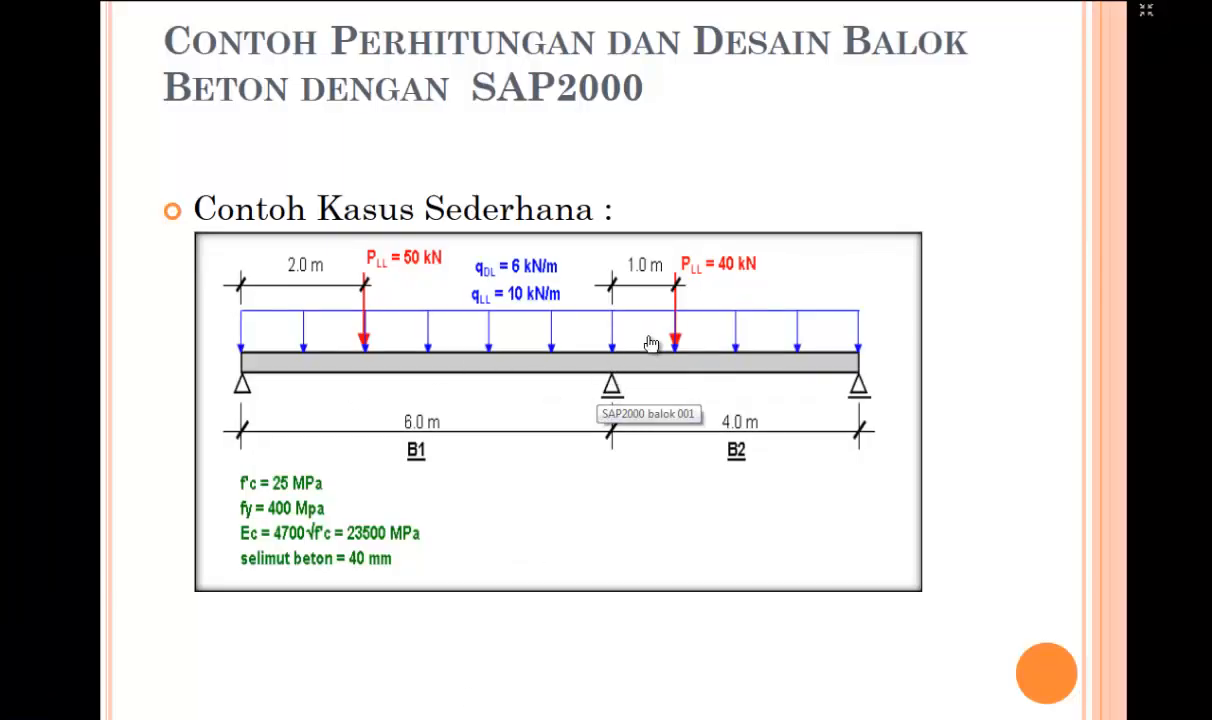
key(super)
key(Escape)
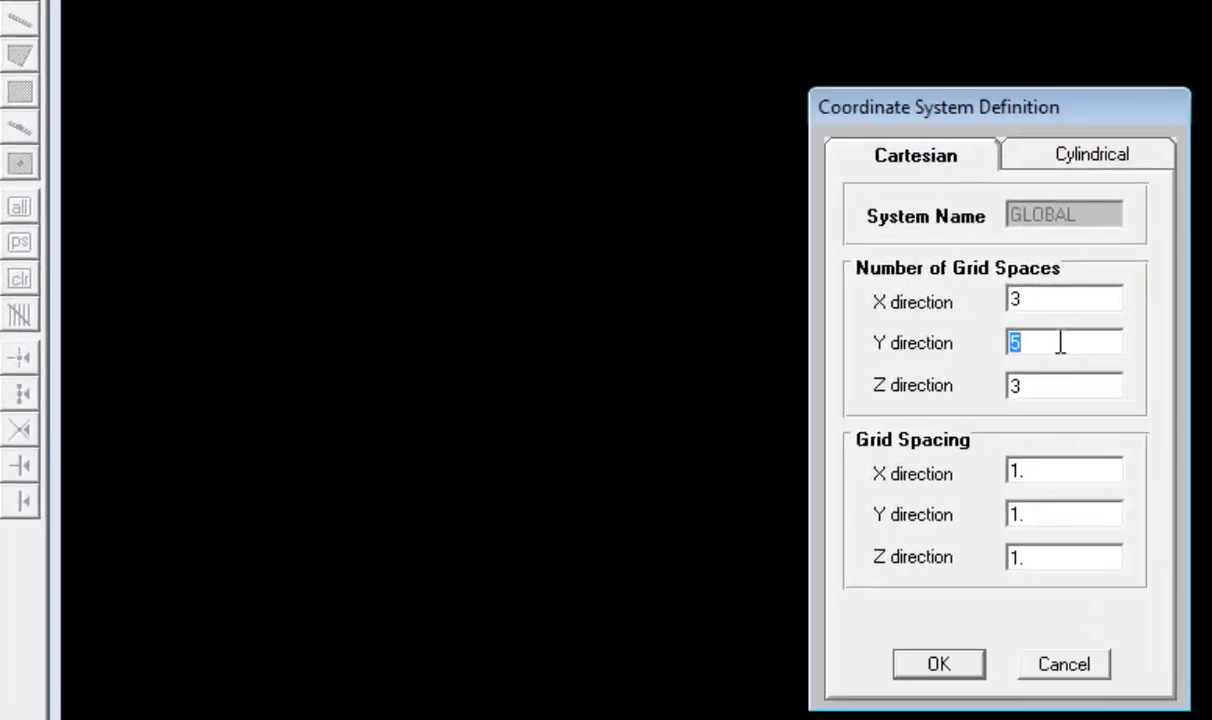
key(BackSpace)
text(0)
double_click(1047, 392)
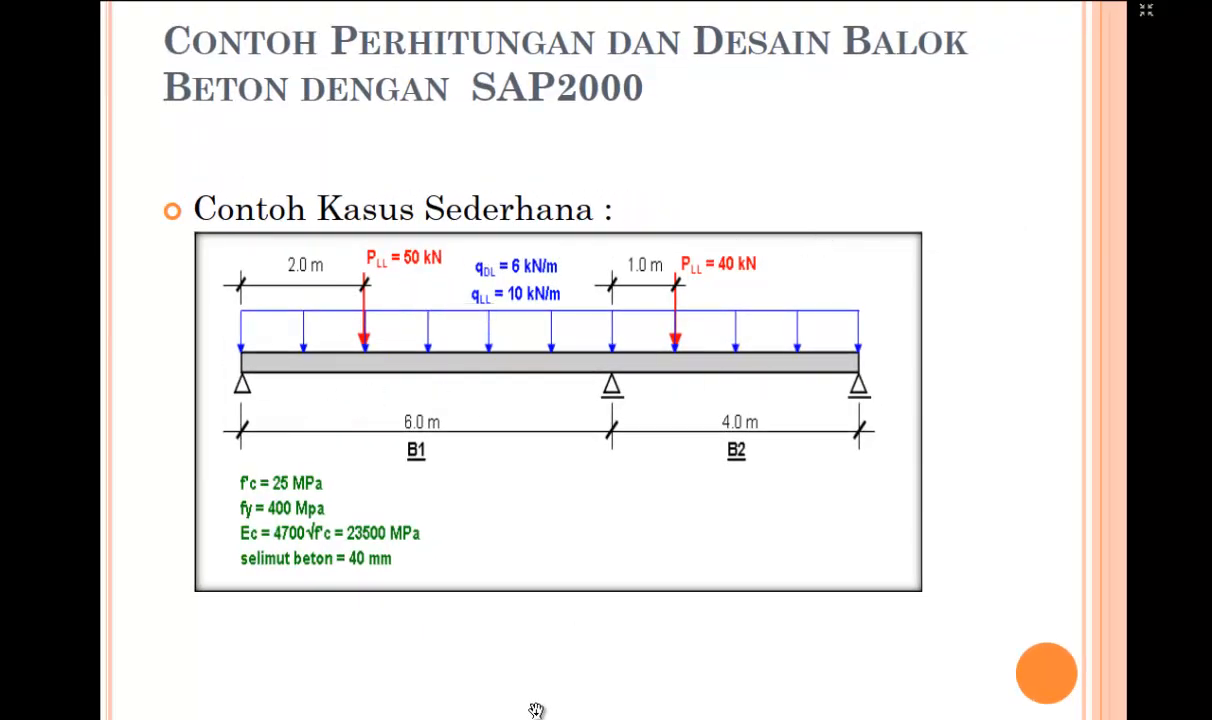
key(super)
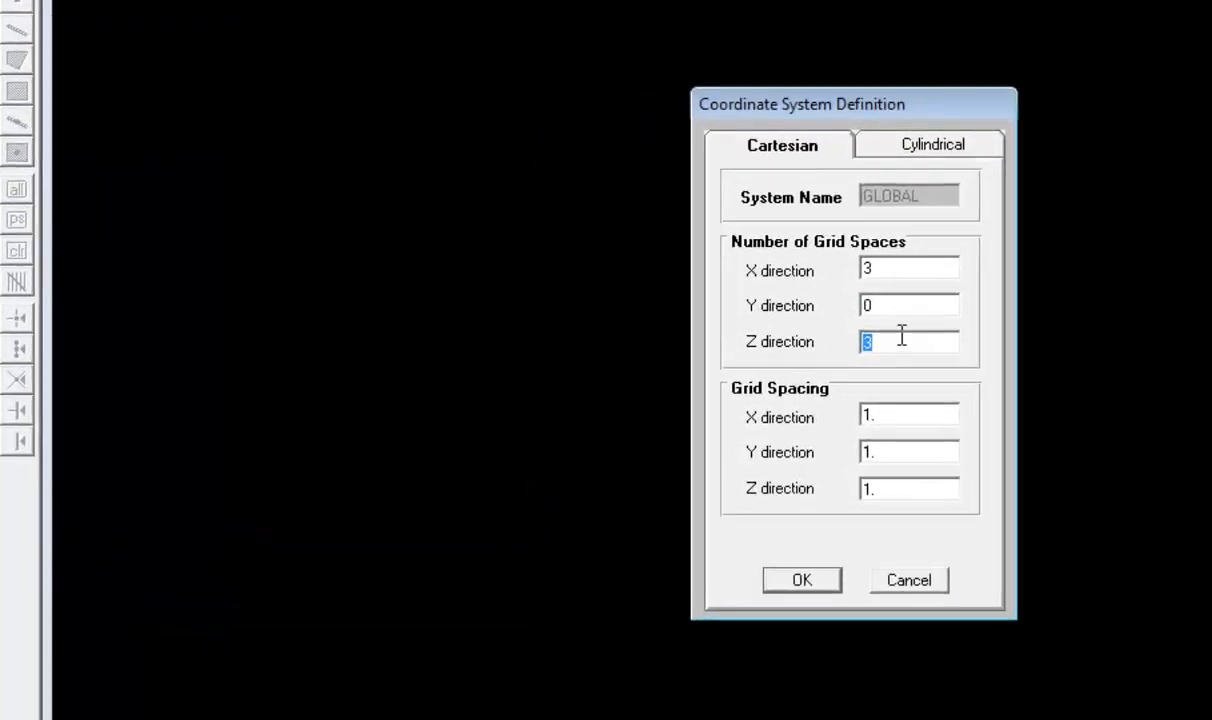
text(1)
- Set the X direction grid spacing to 6 m, matching the first span on the beam slide
double_click(694, 364)
click(1054, 325)
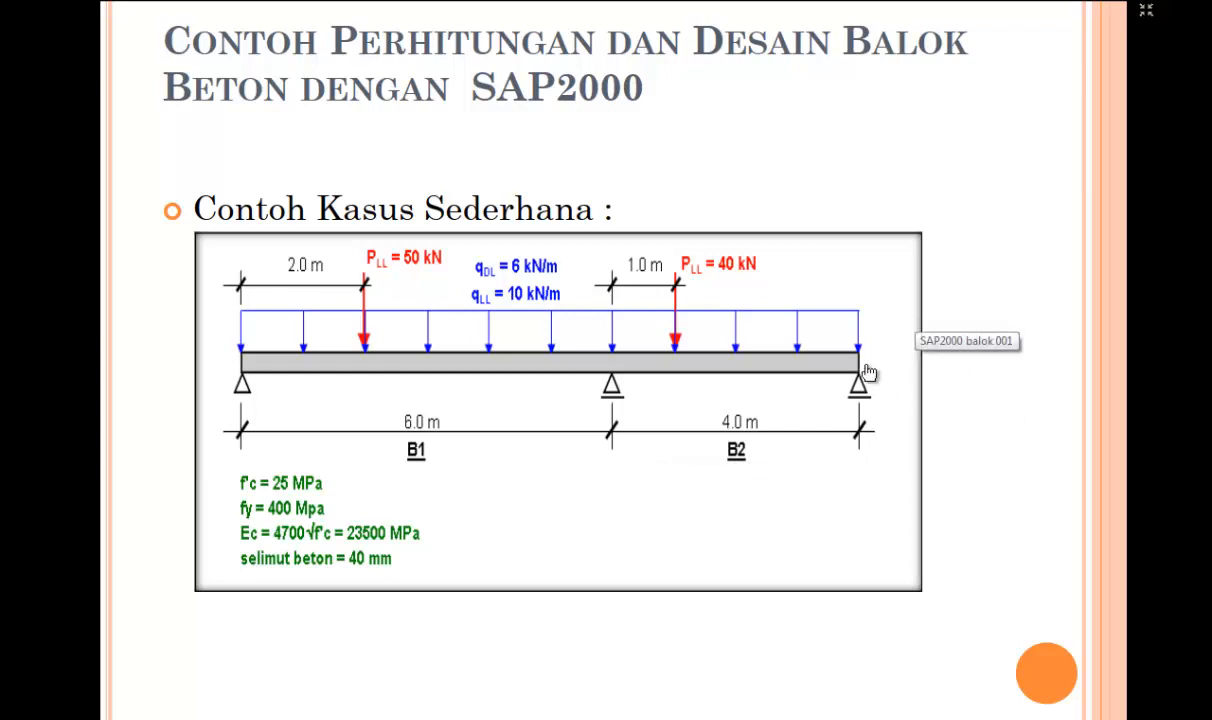
key(super)
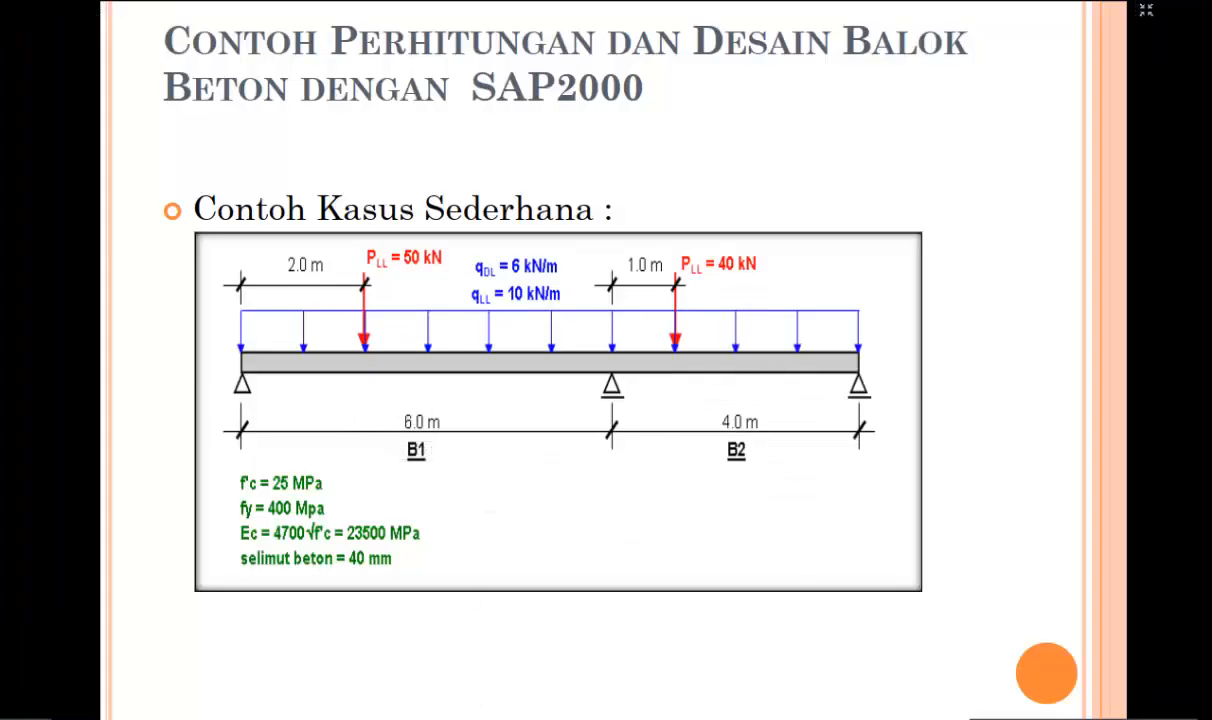
key(super)
key(super)
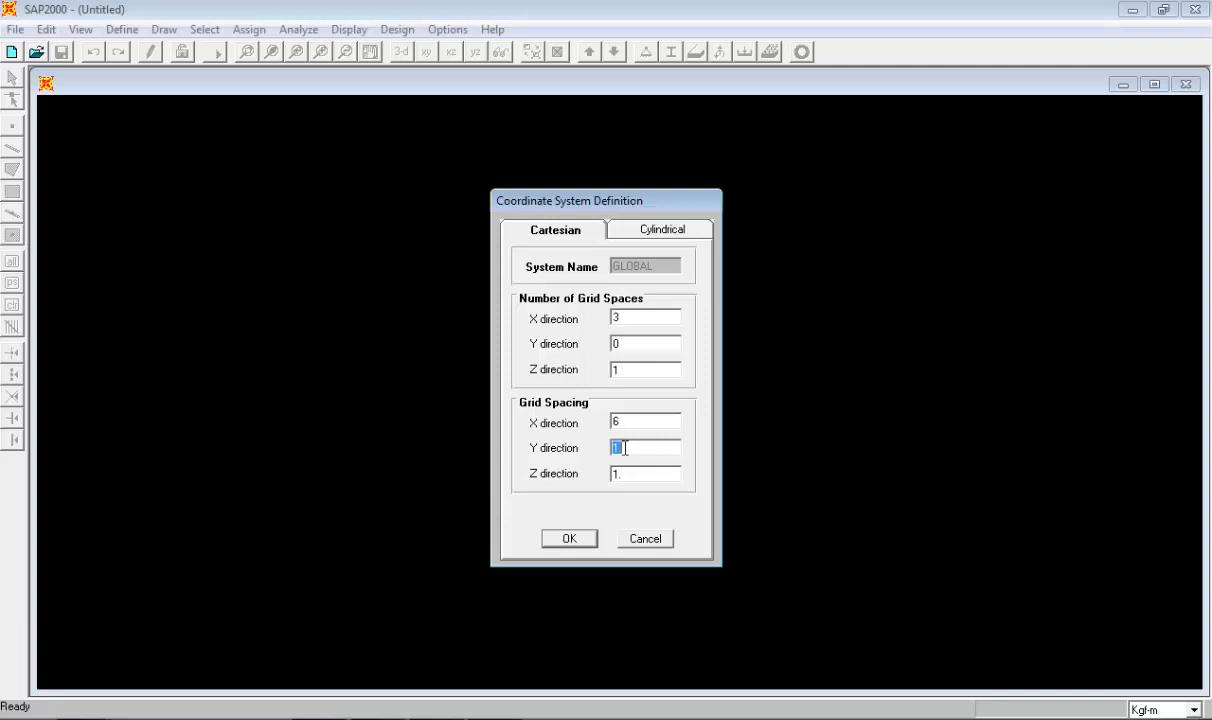
double_click(628, 475)
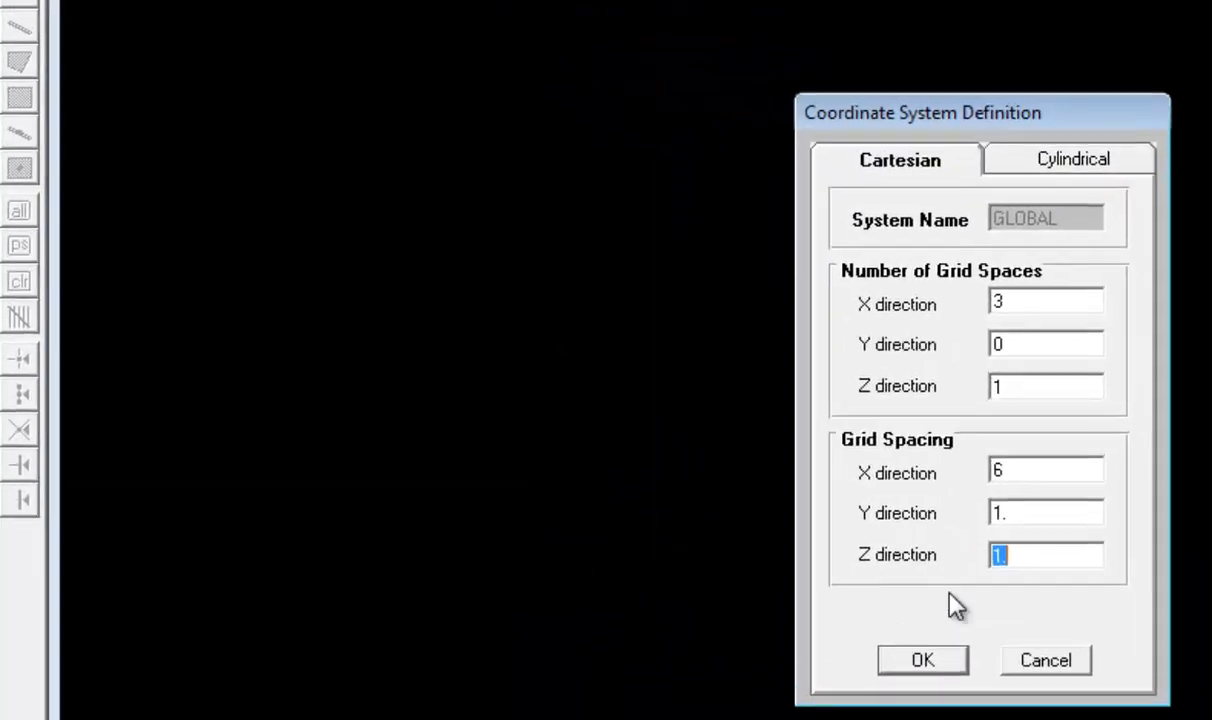
double_click(1031, 512)
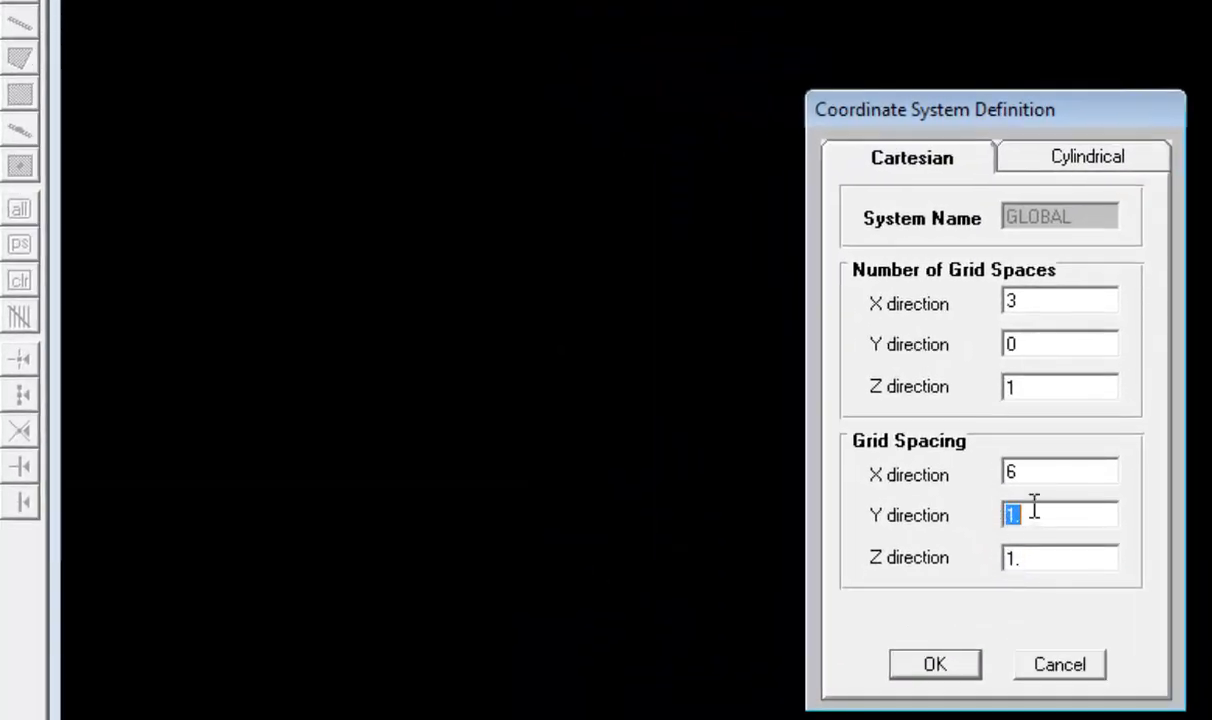
- Try a Z grid spacing of 0, restore it to 1 m and create the grid
double_click(1031, 560)
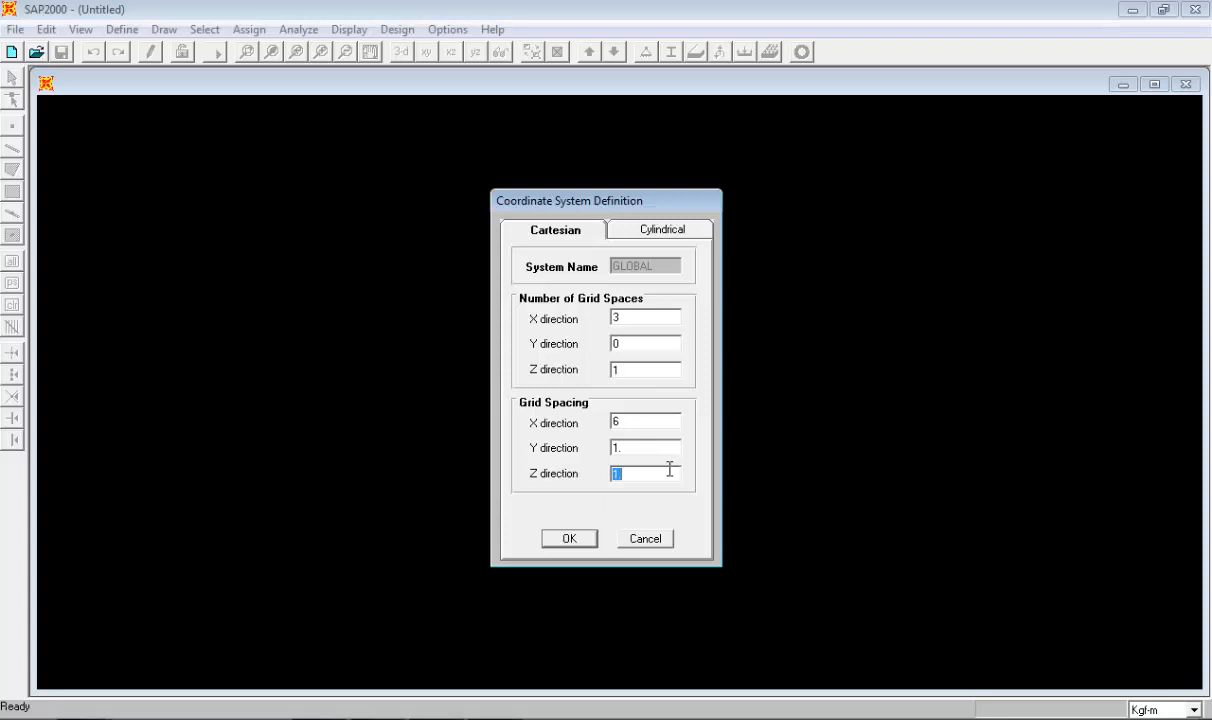
click(566, 539)
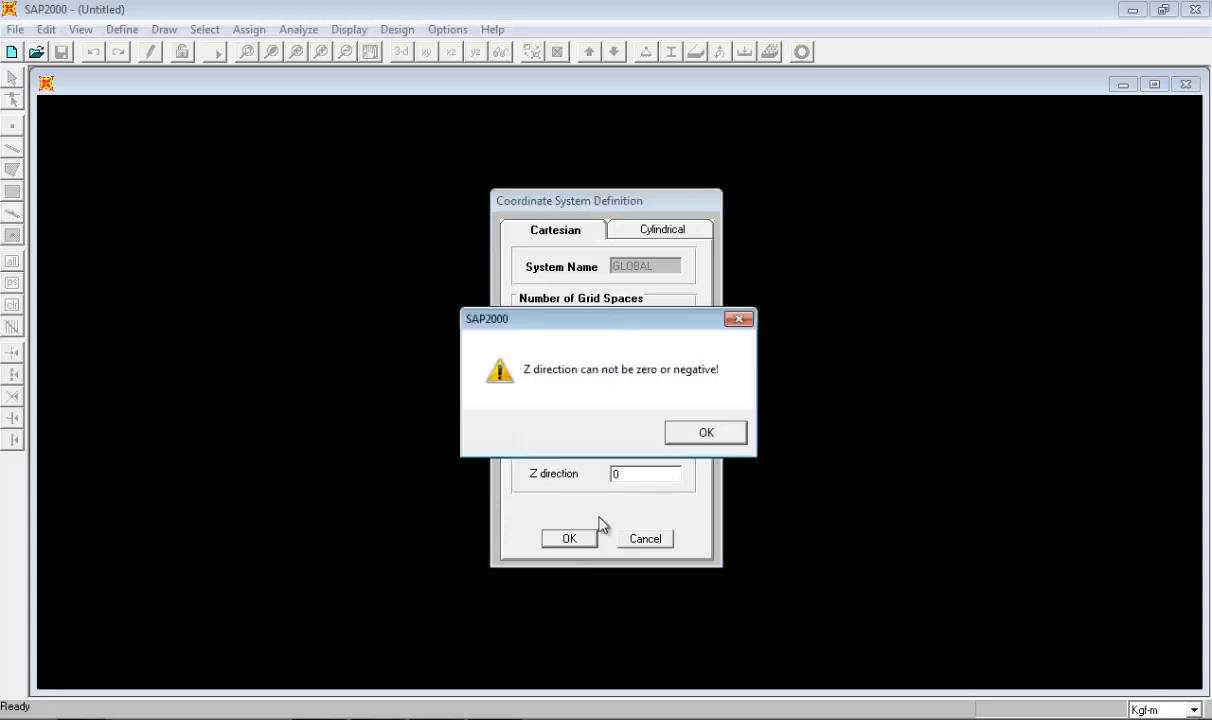
click(697, 433)
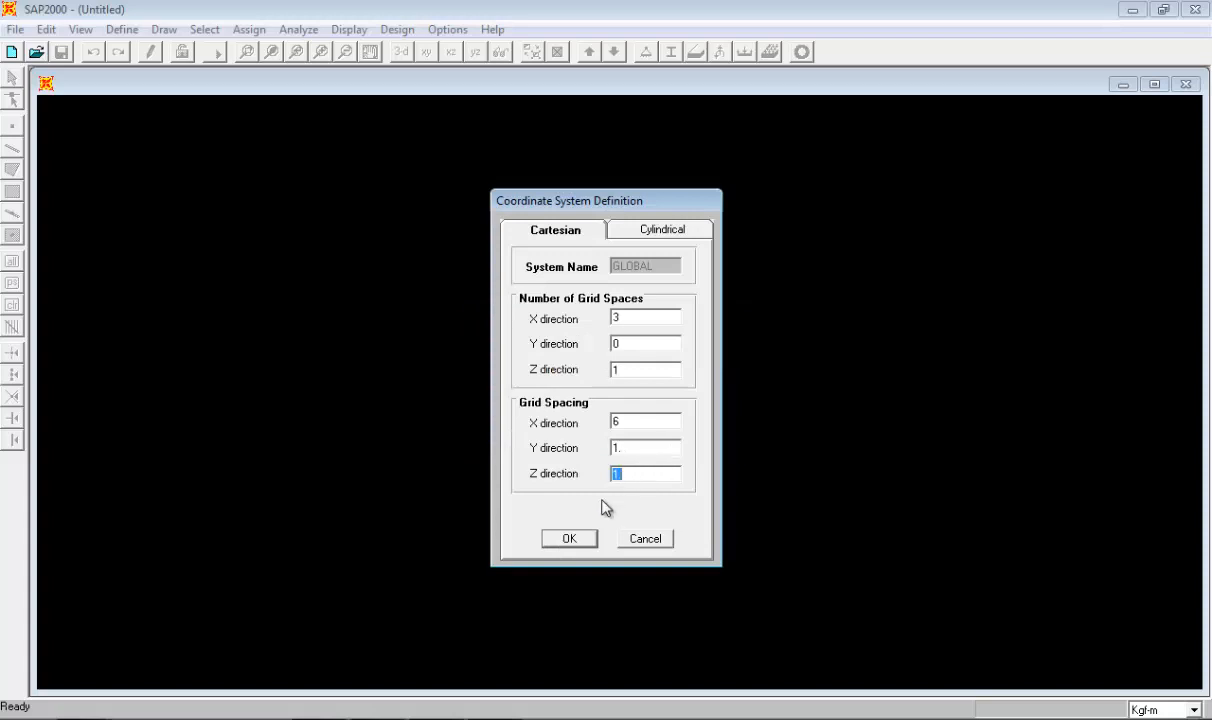
click(564, 538)
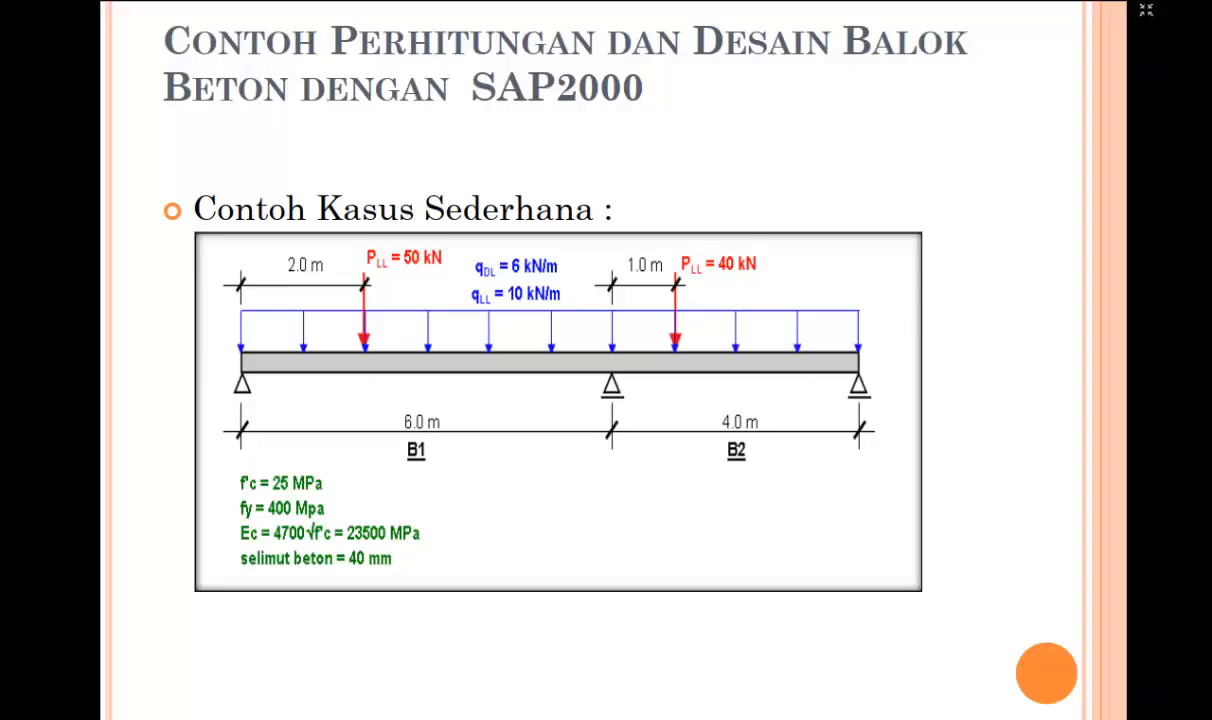
- Draw two connected 6 m frame elements along the X axis in the X-Y plane view, from X = -9 through -3 to 3
key(Right)
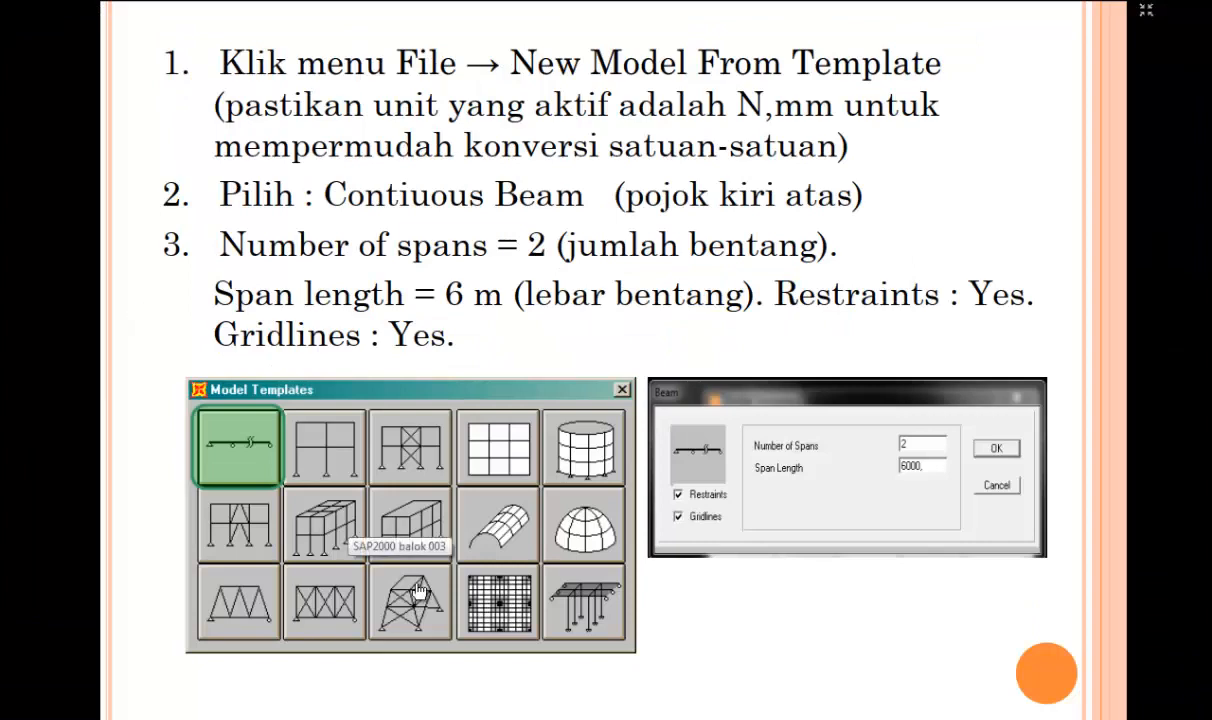
key(Right)
key(super)
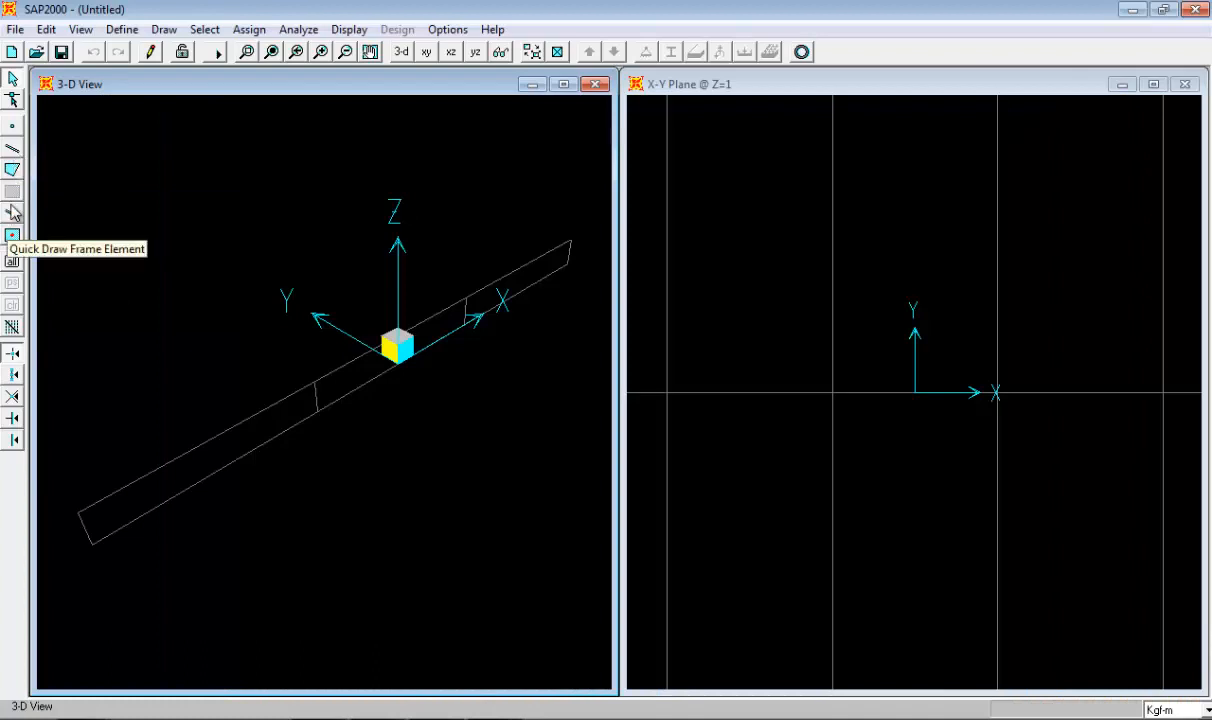
click(14, 152)
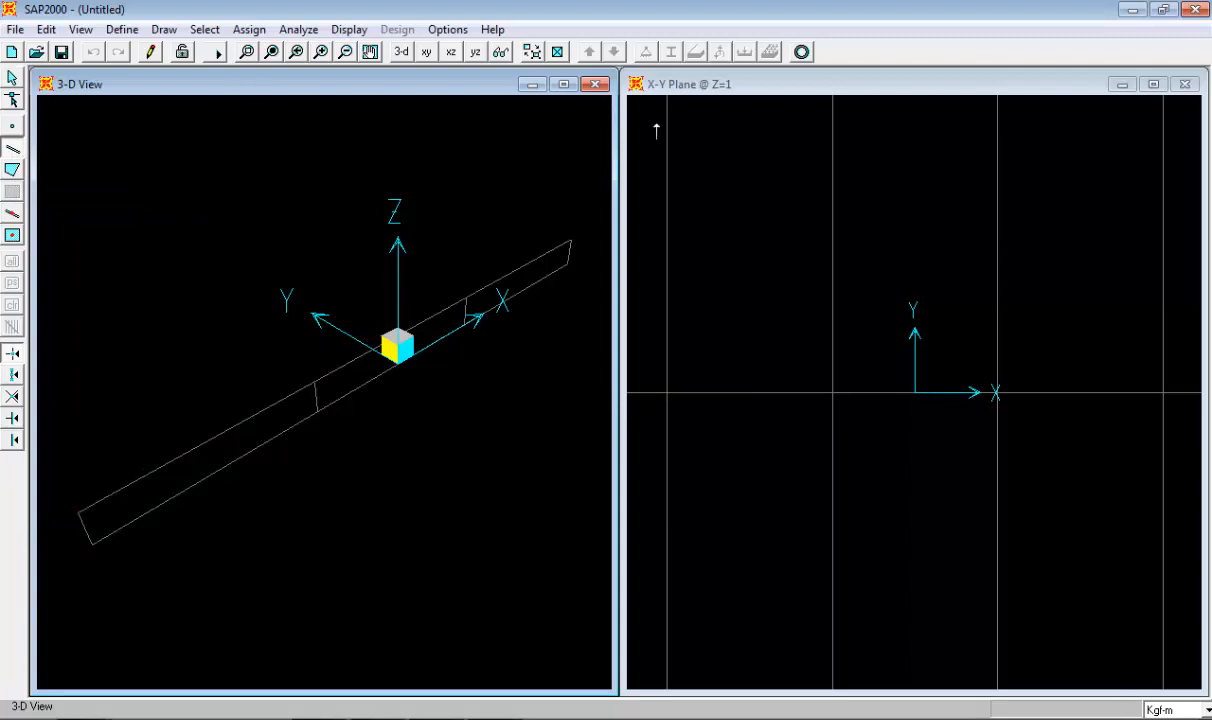
click(669, 393)
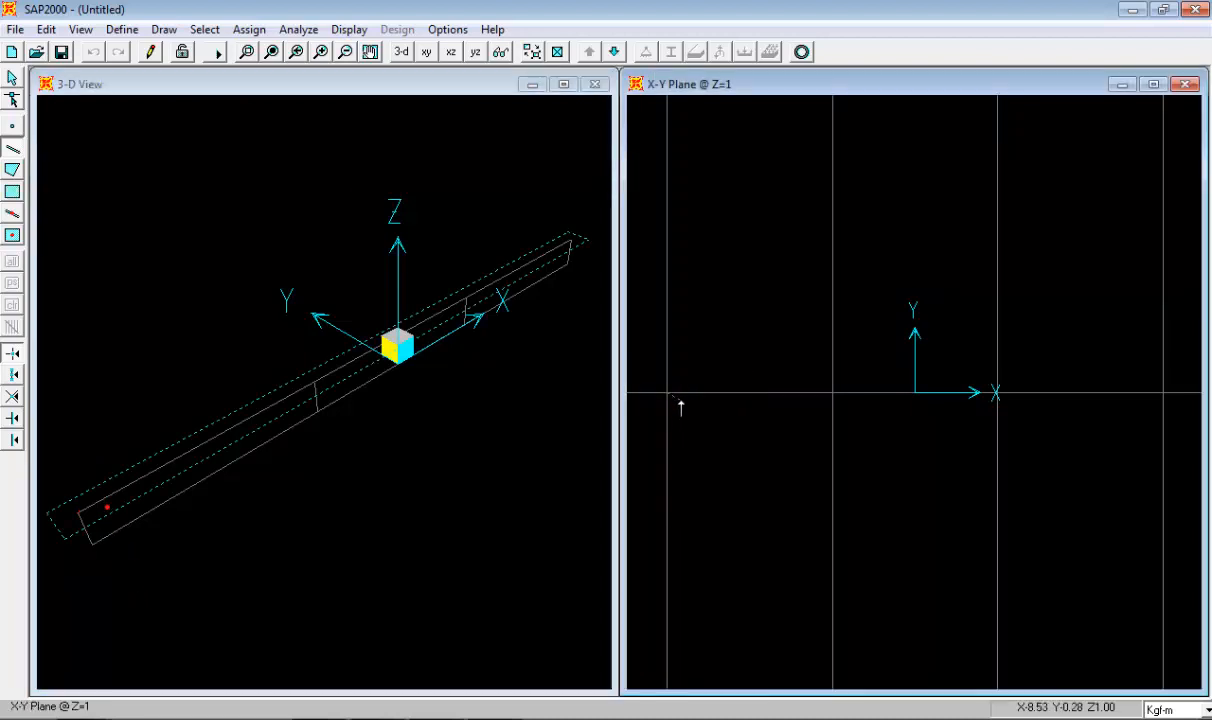
click(841, 399)
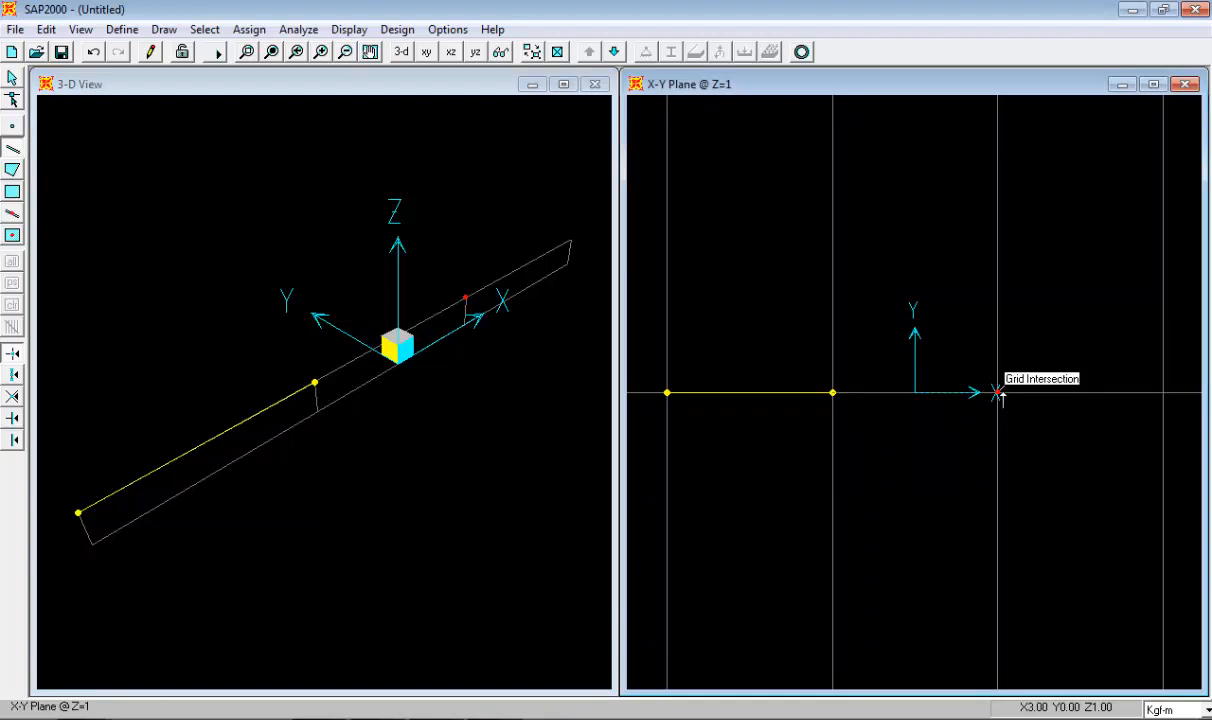
click(998, 393)
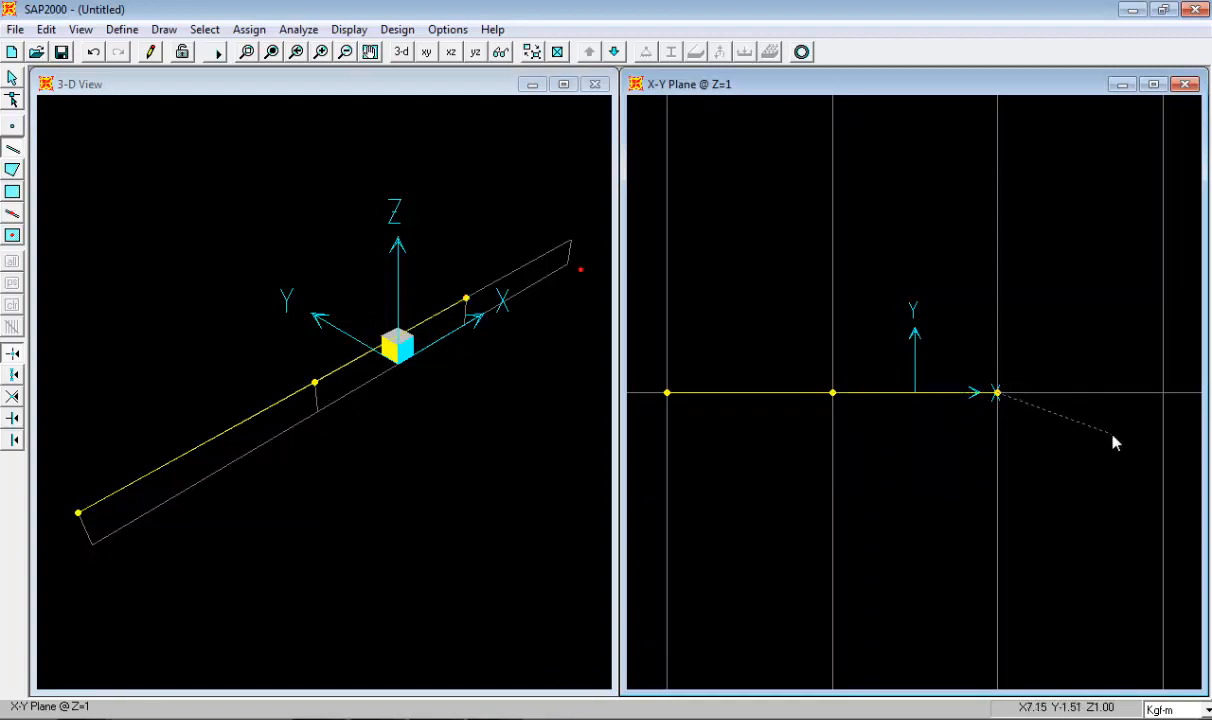
key(Escape)
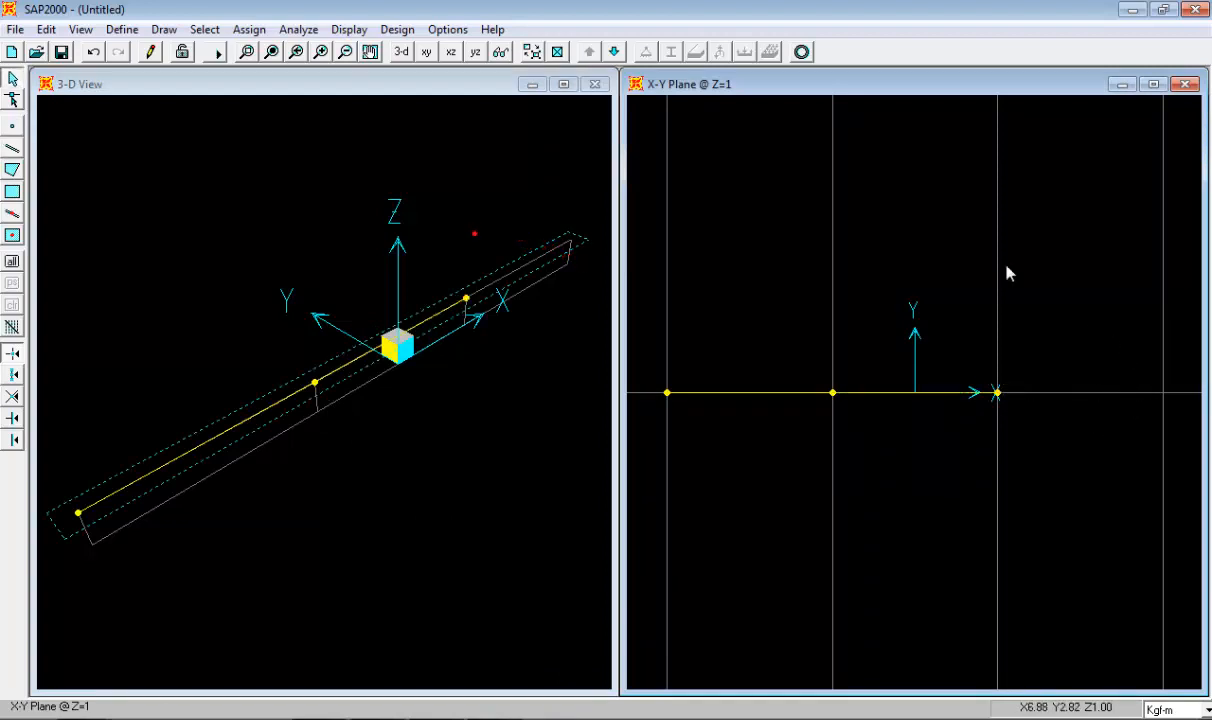
- Delete the unused X grid line at 9 m
double_click(998, 304)
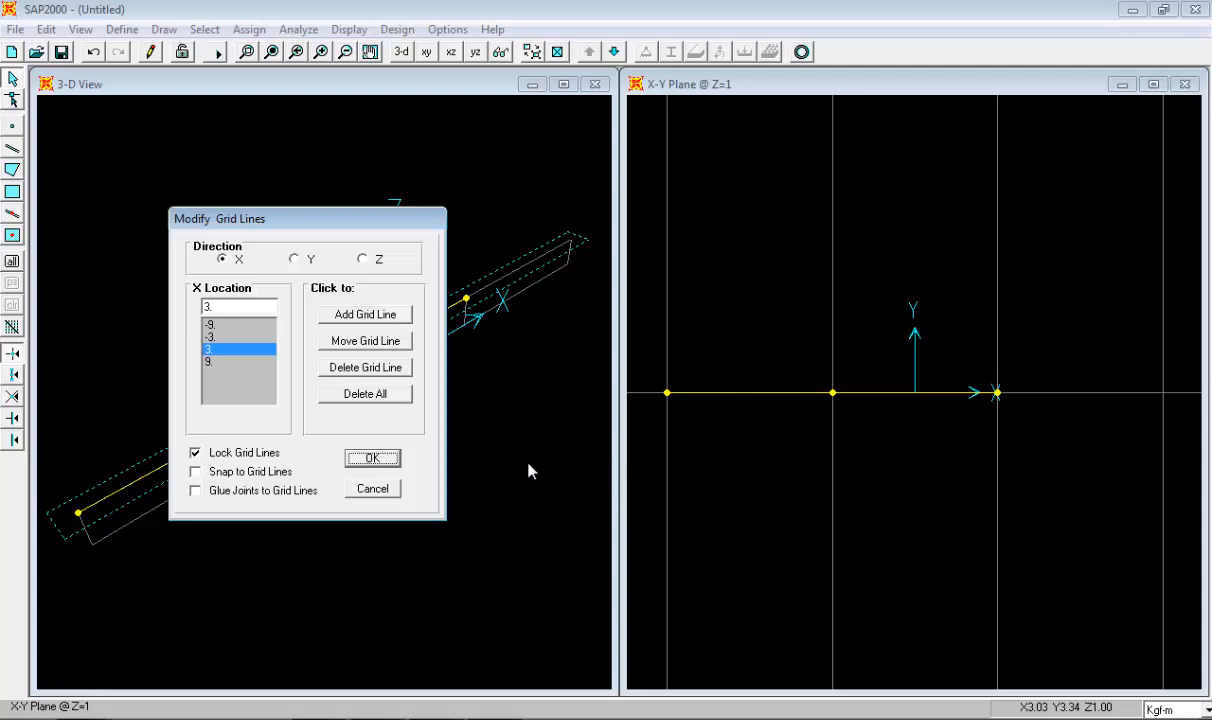
click(222, 362)
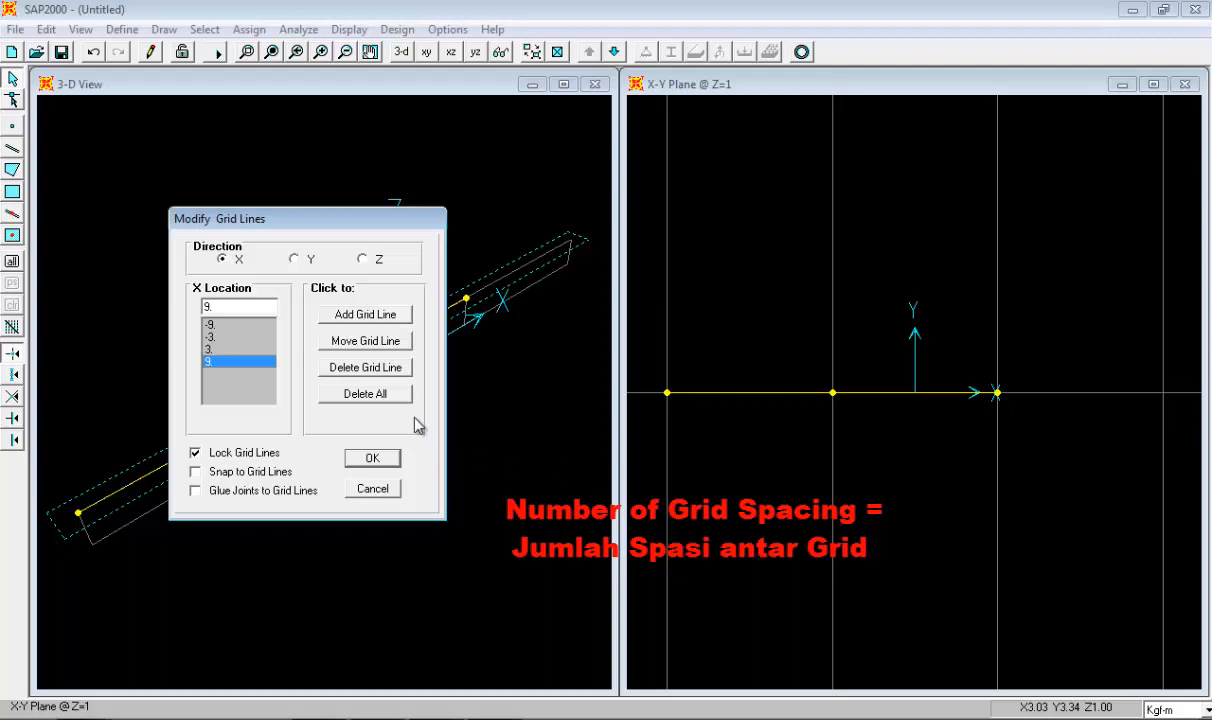
click(352, 370)
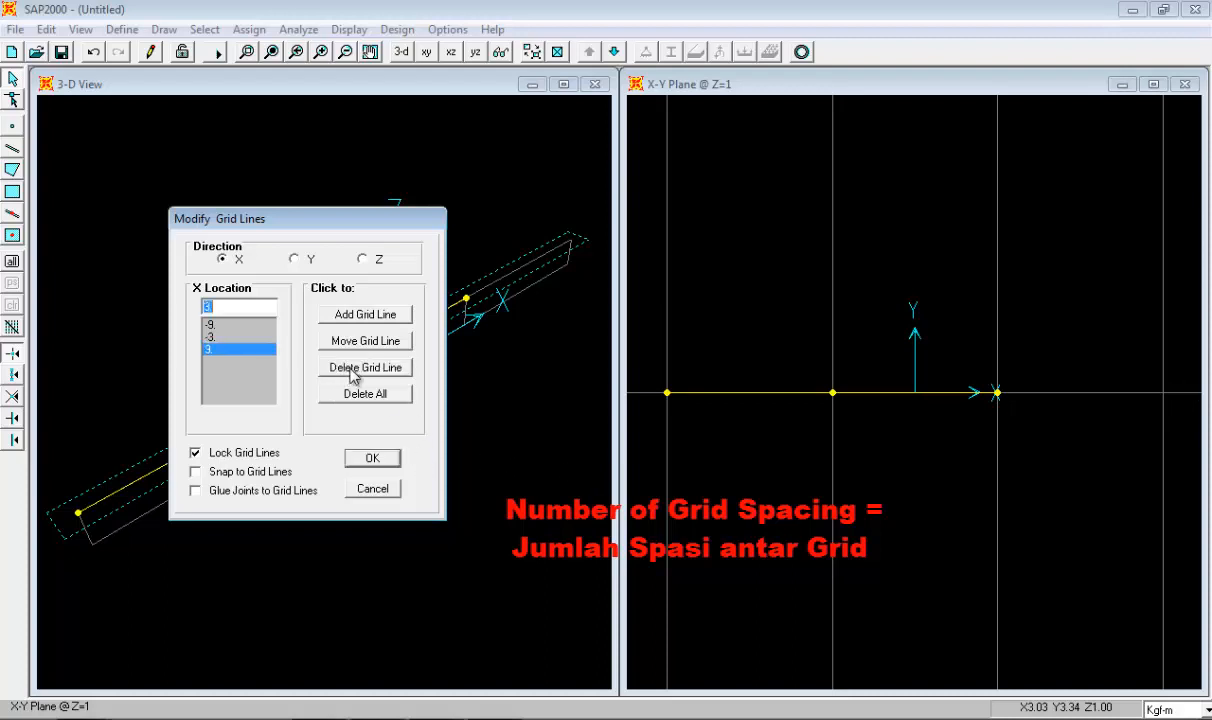
click(371, 457)
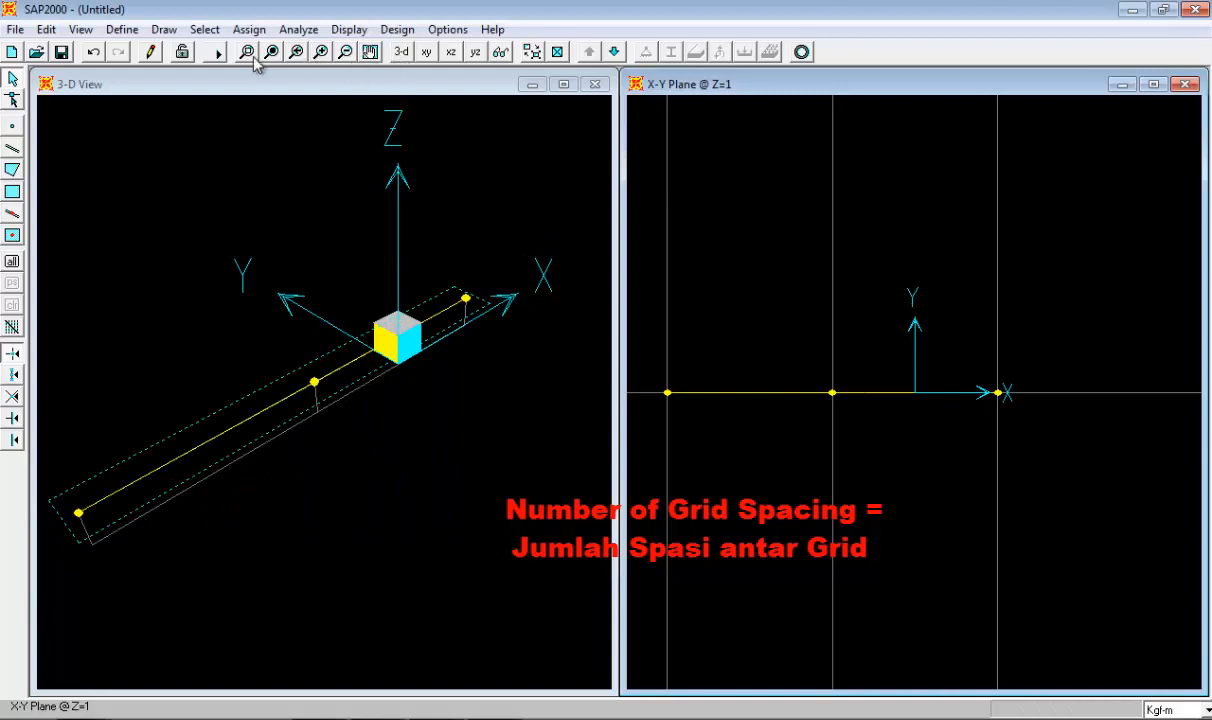
- Inspect the frame information of the first and second beam elements, including their element lengths
click(370, 51)
drag(782, 259, 814, 258)
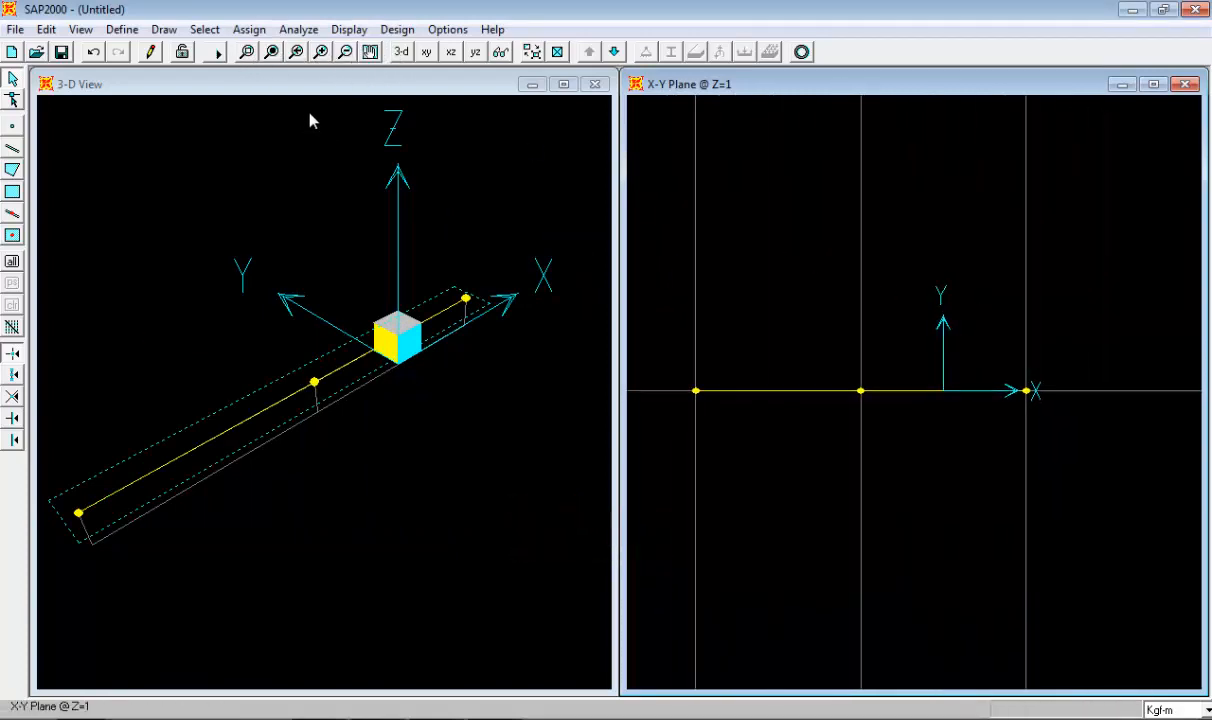
click(345, 53)
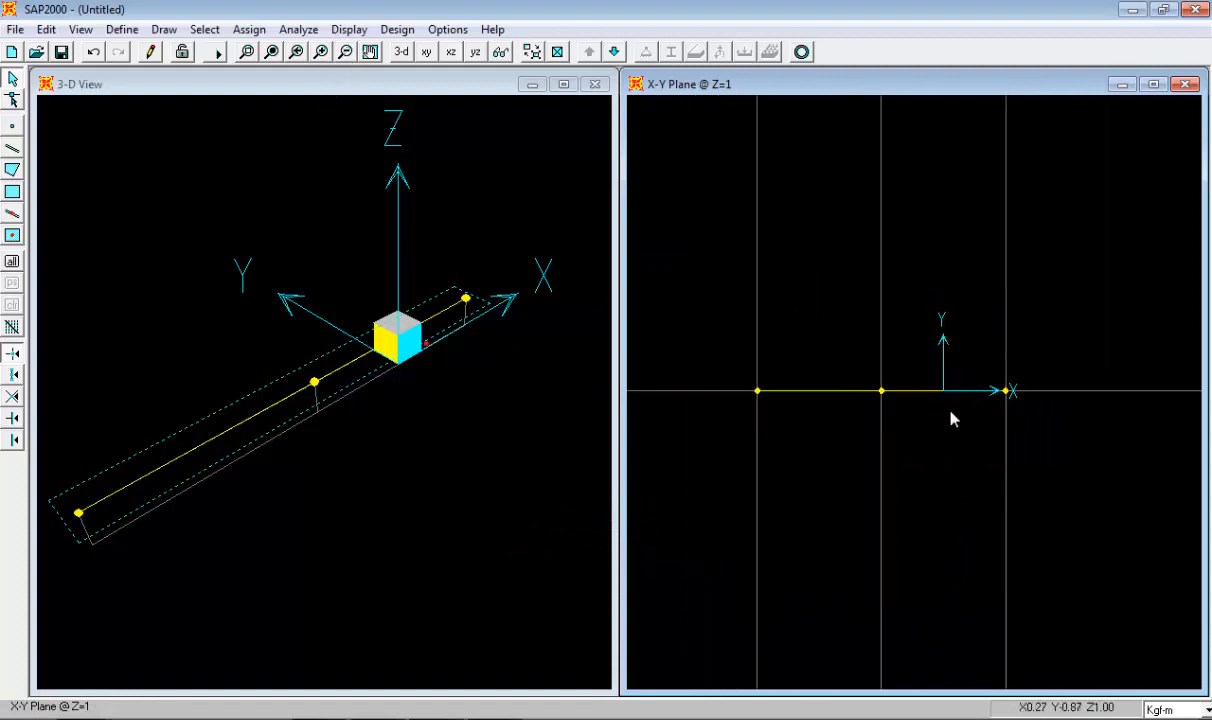
click(786, 397)
right_click(786, 397)
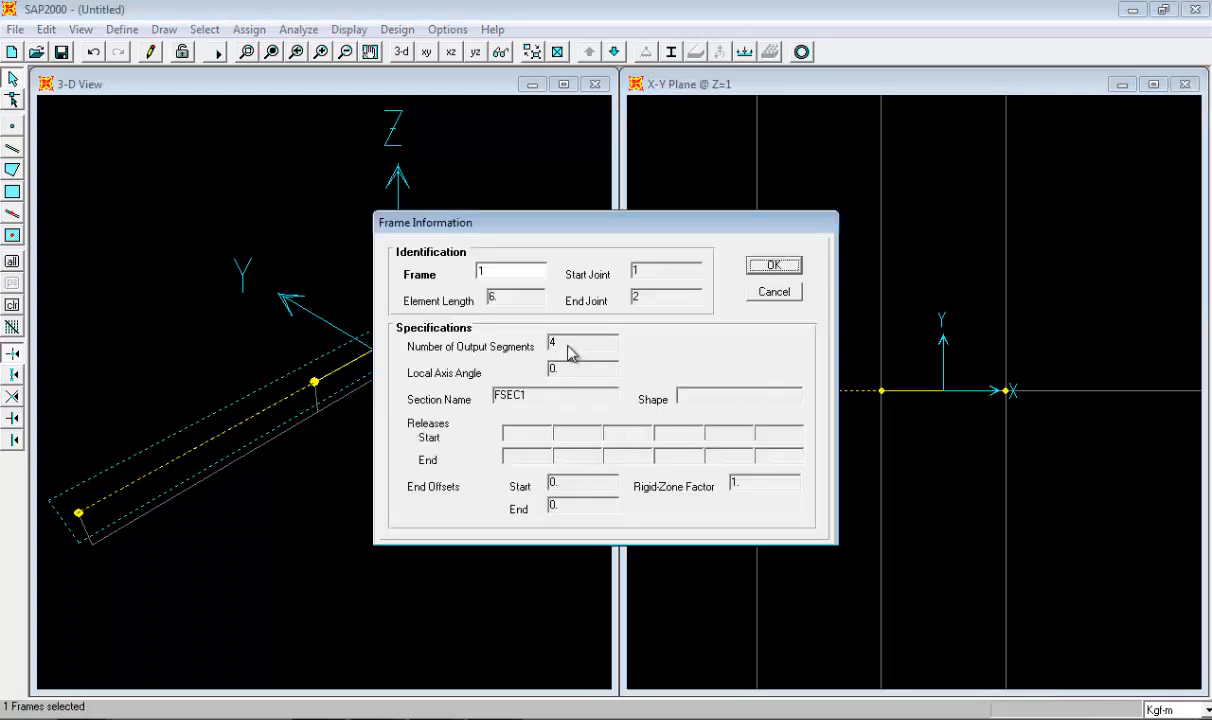
click(792, 296)
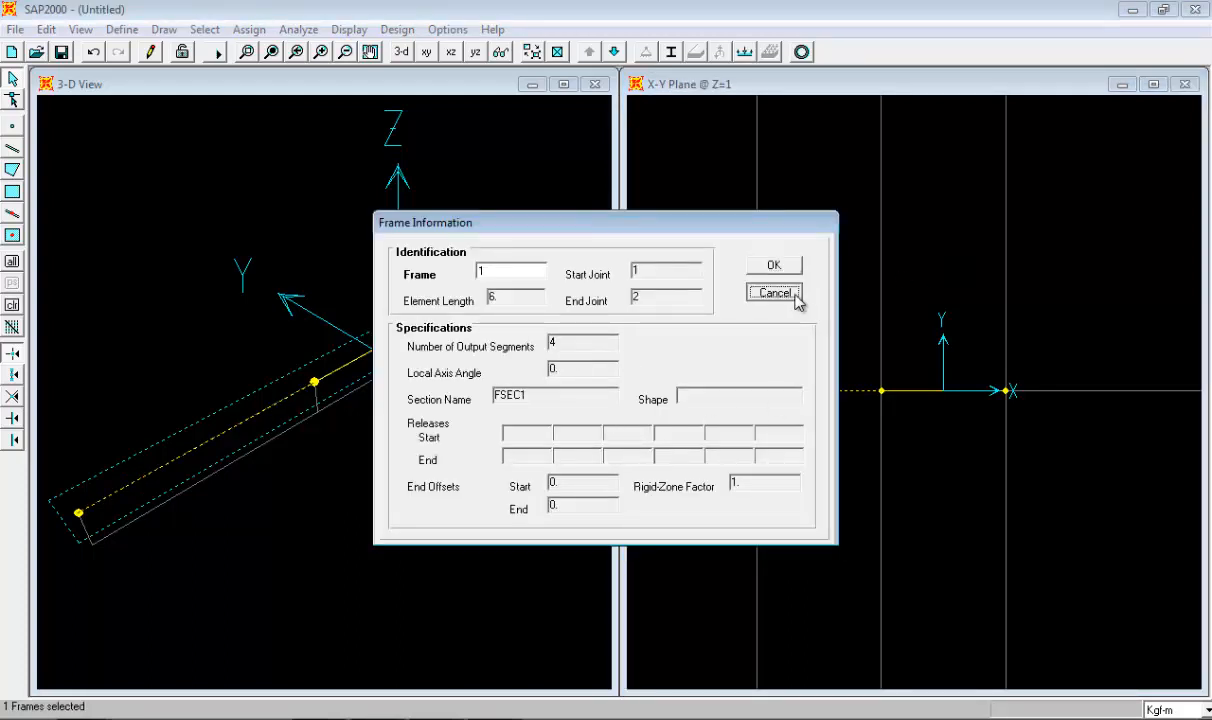
click(855, 396)
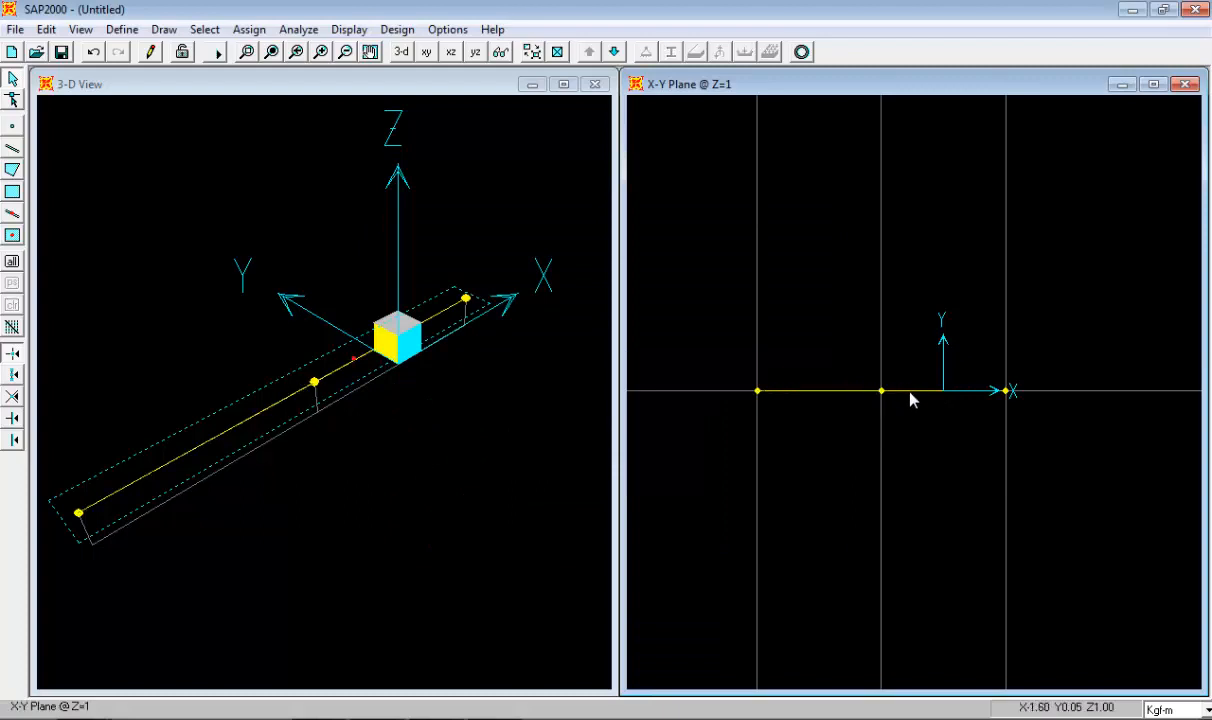
click(912, 398)
right_click(912, 398)
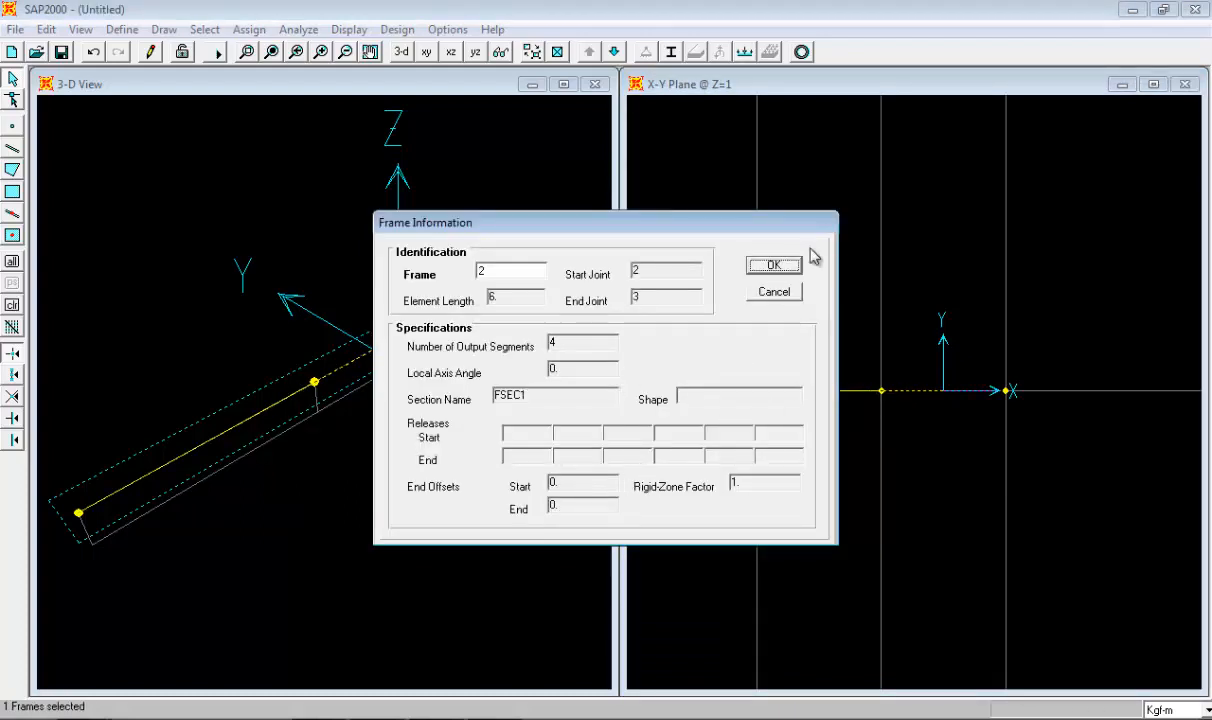
click(777, 292)
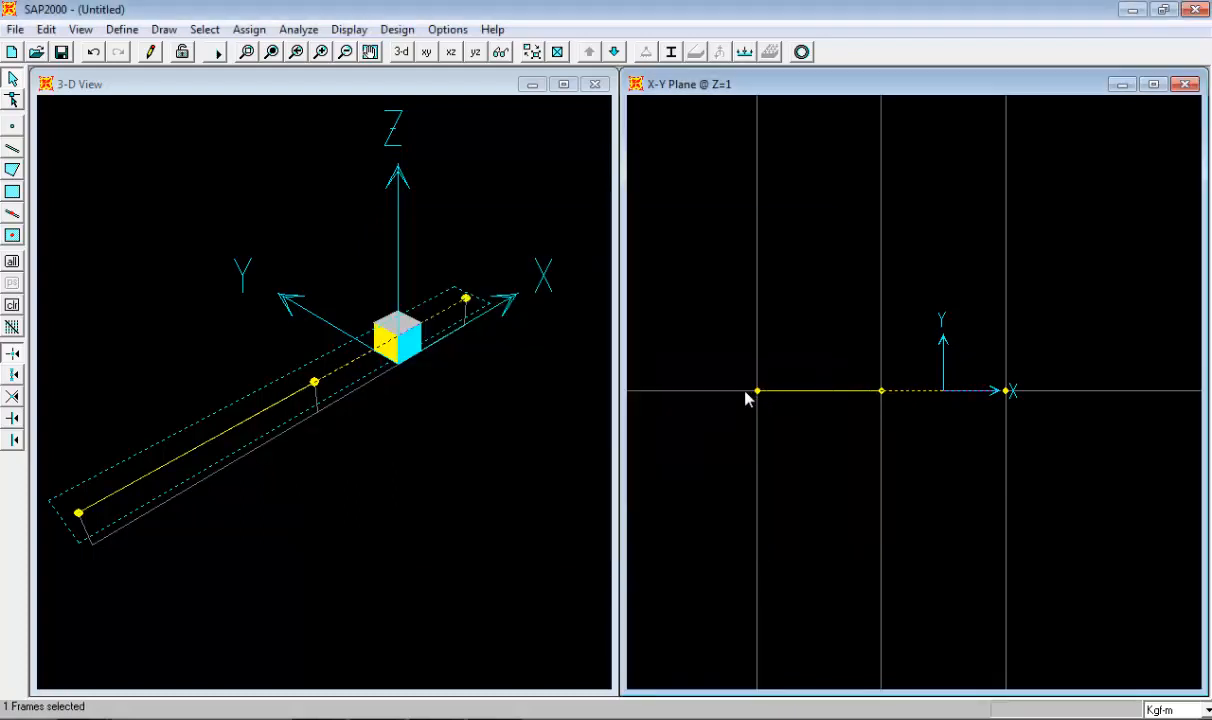
click(912, 398)
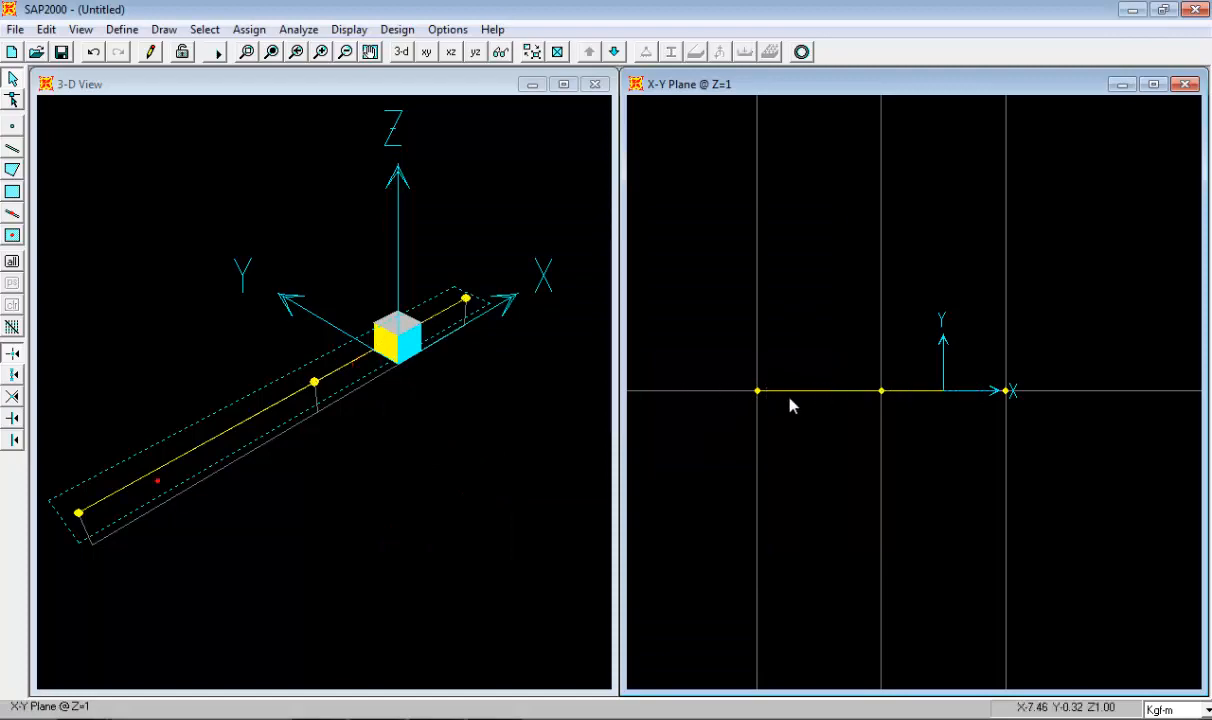
- Try an X location of -11 for the grid line at -9 and enable gluing joints to grid lines
double_click(758, 349)
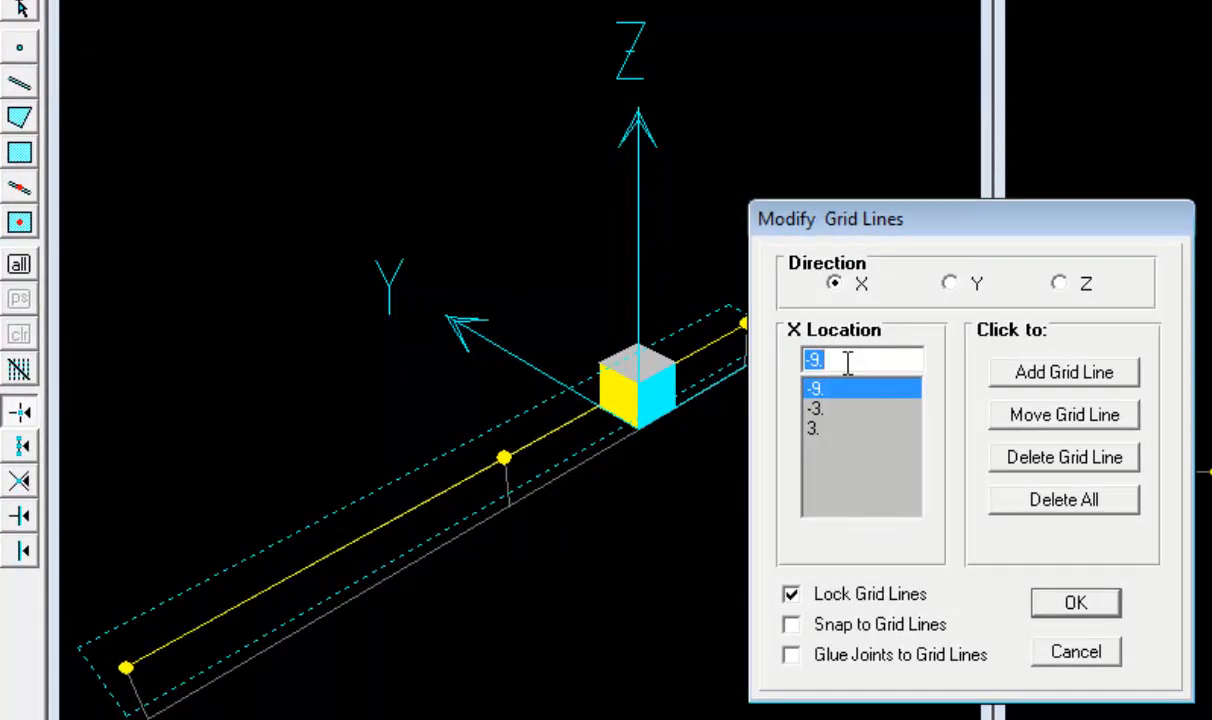
text(-11)
click(850, 656)
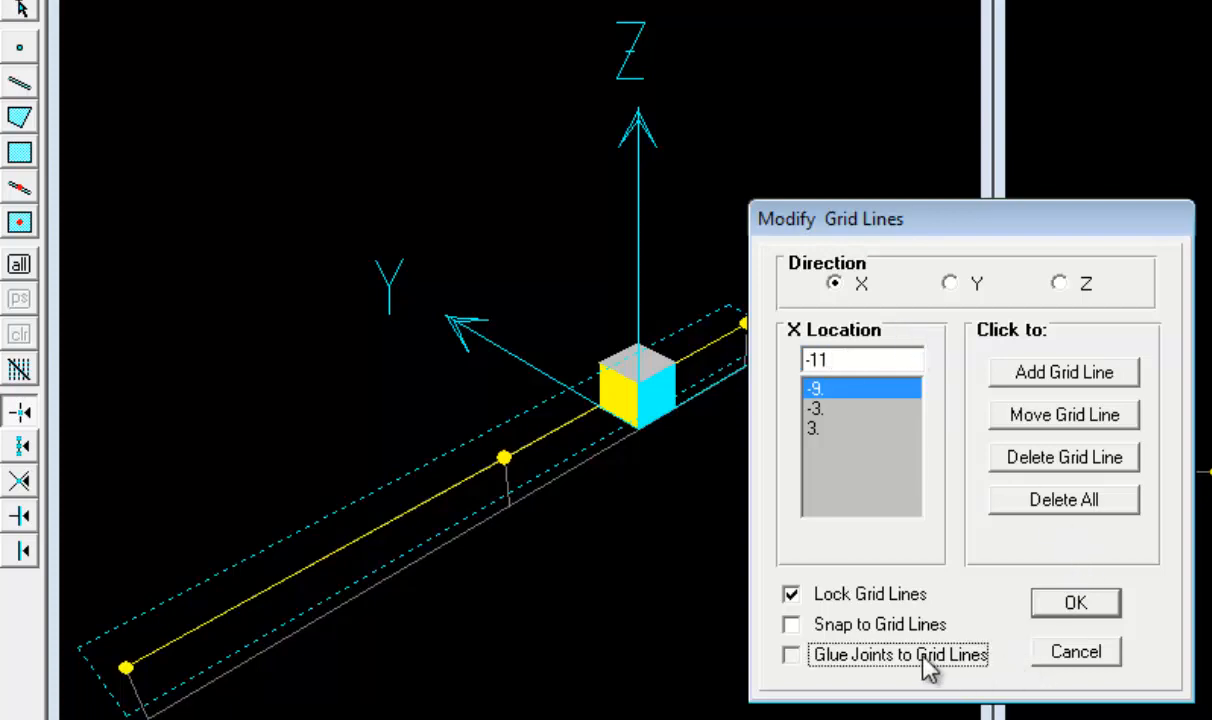
click(1045, 605)
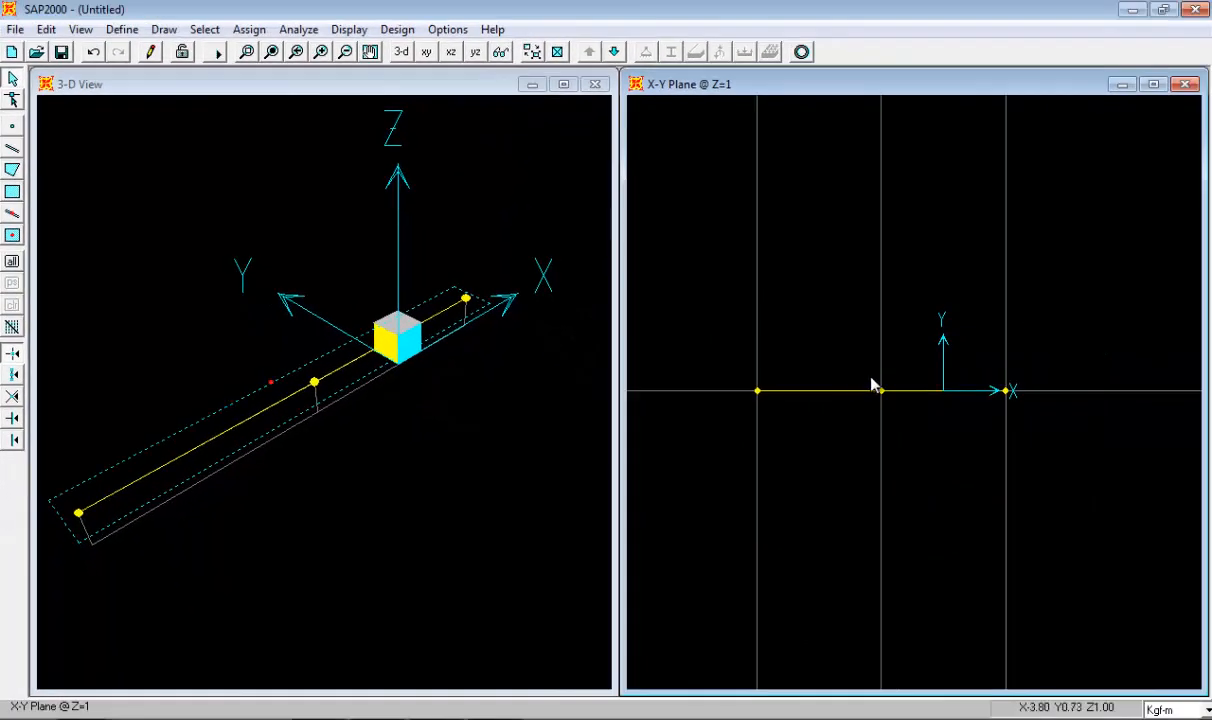
- Recheck the element lengths of both beam frames in their frame information
click(852, 392)
right_click(792, 391)
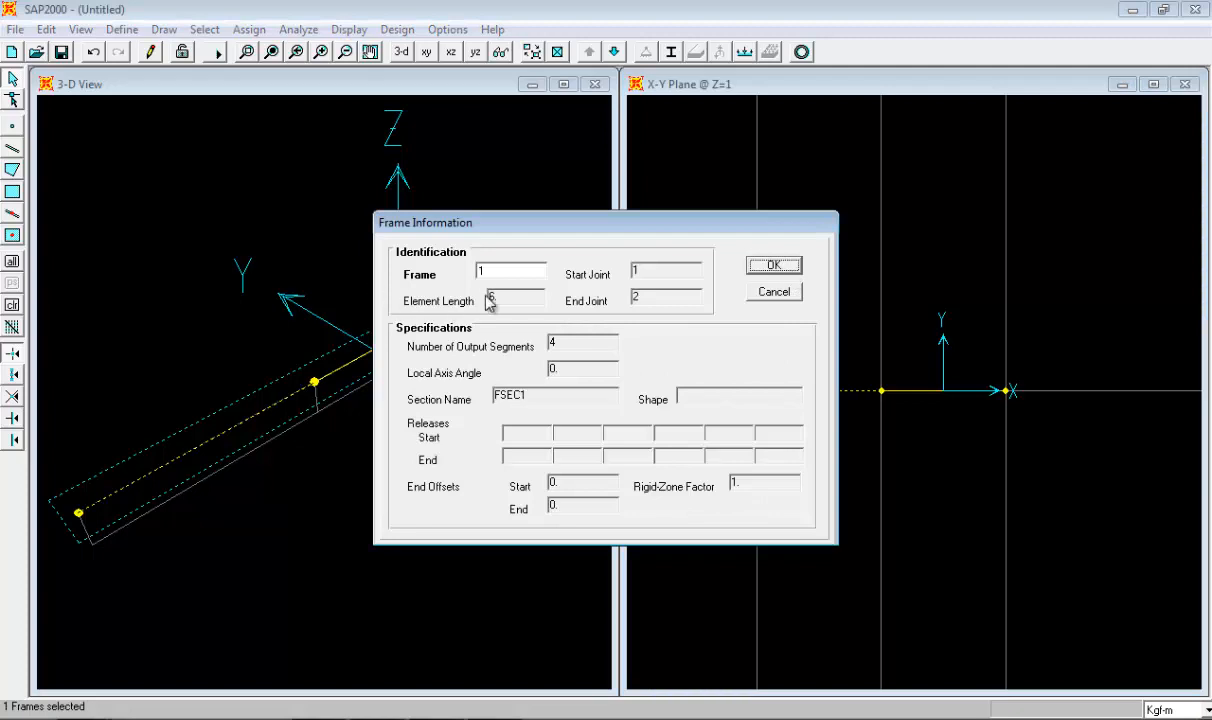
click(773, 291)
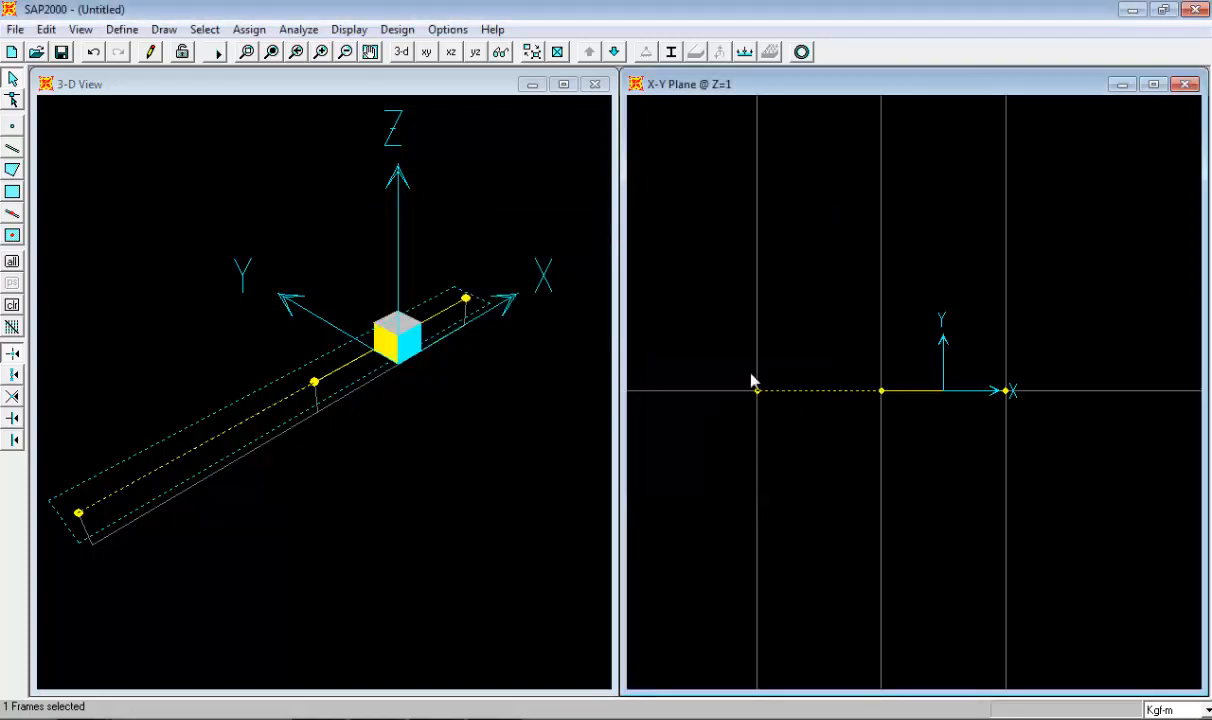
right_click(843, 397)
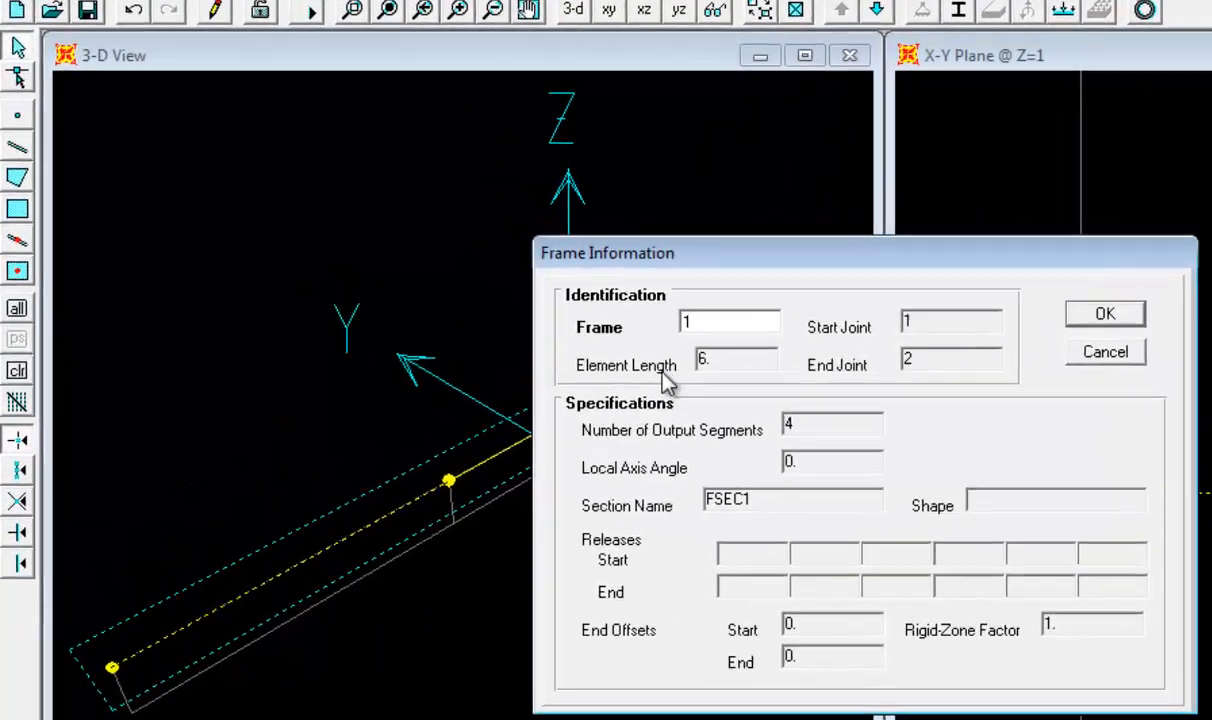
click(936, 322)
click(1208, 497)
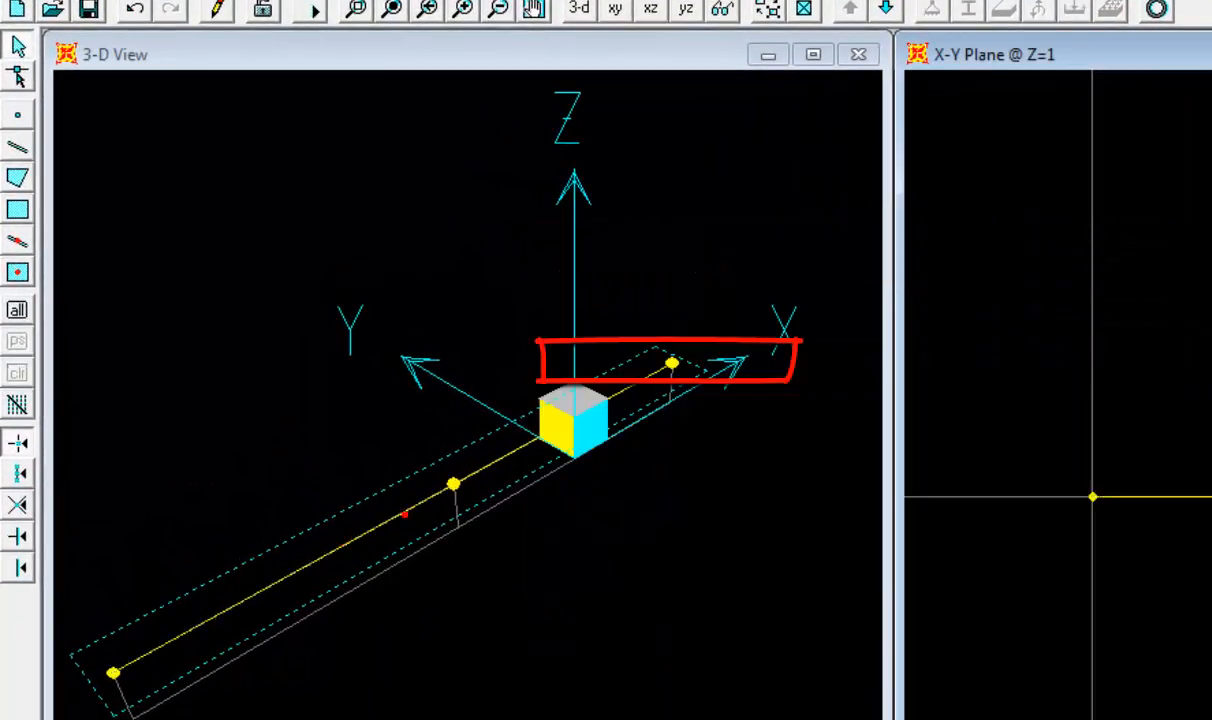
right_click(1208, 497)
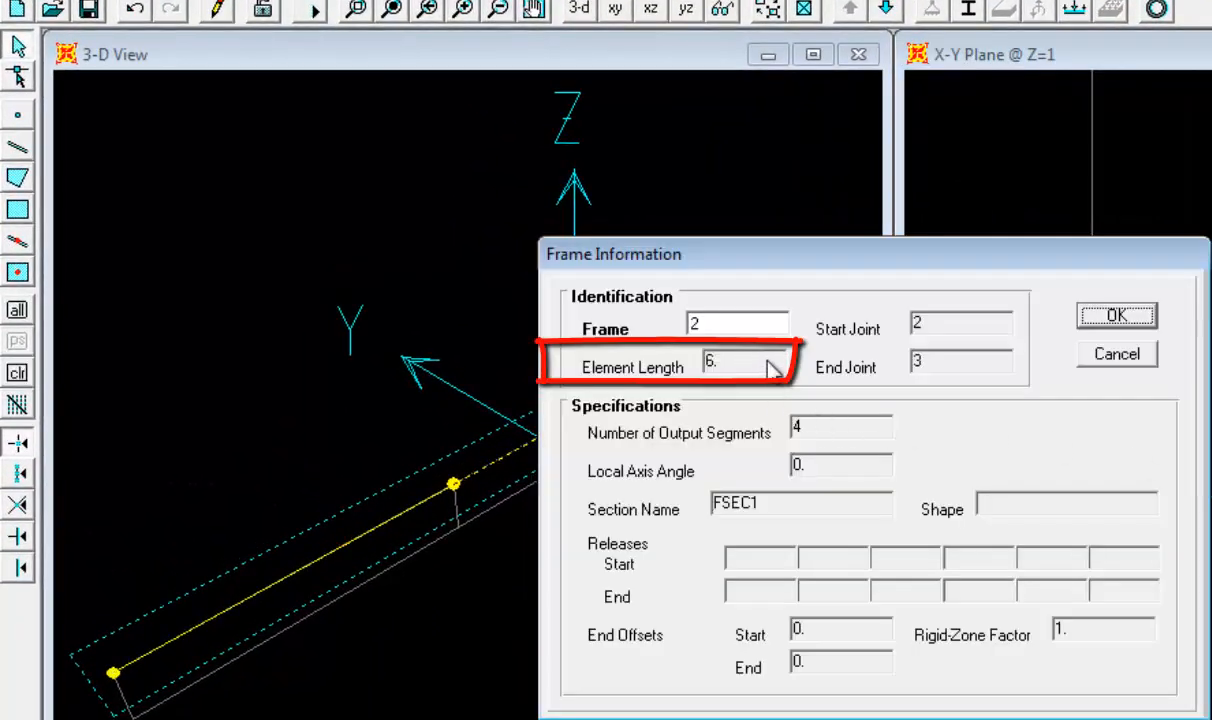
click(1148, 356)
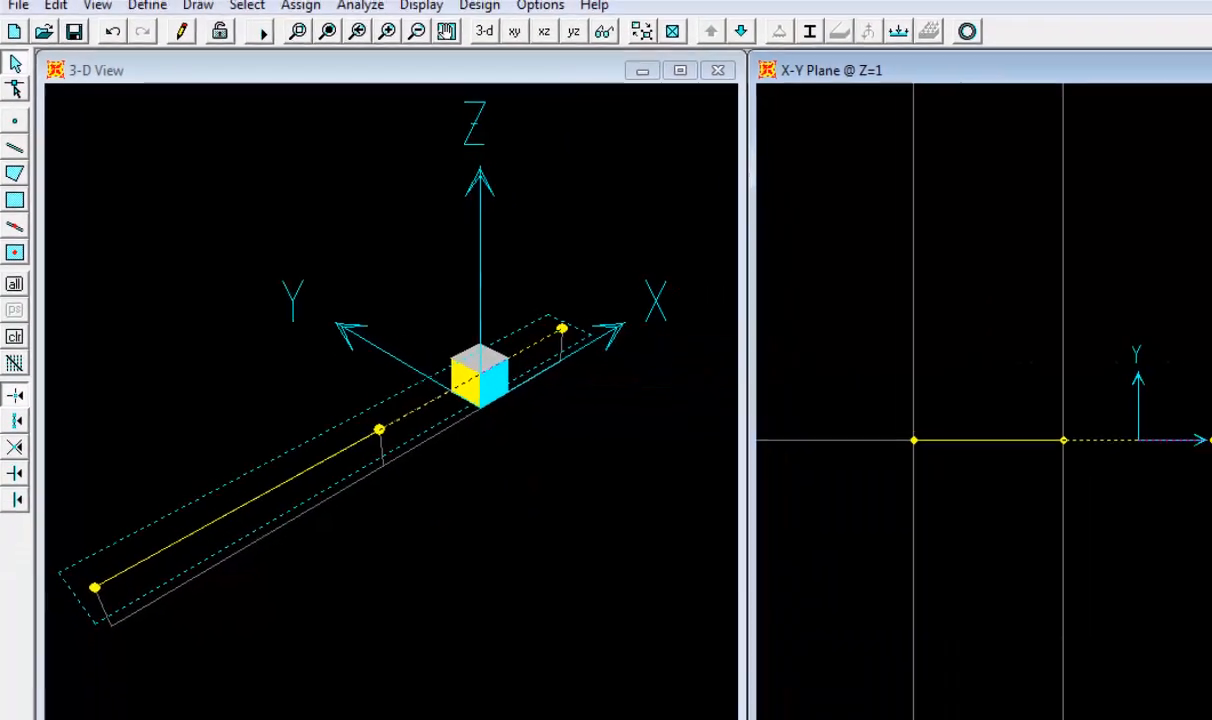
- Move the X grid line at the beam's far end, with its glued joint, from X = 3 to X = 1
double_click(1006, 330)
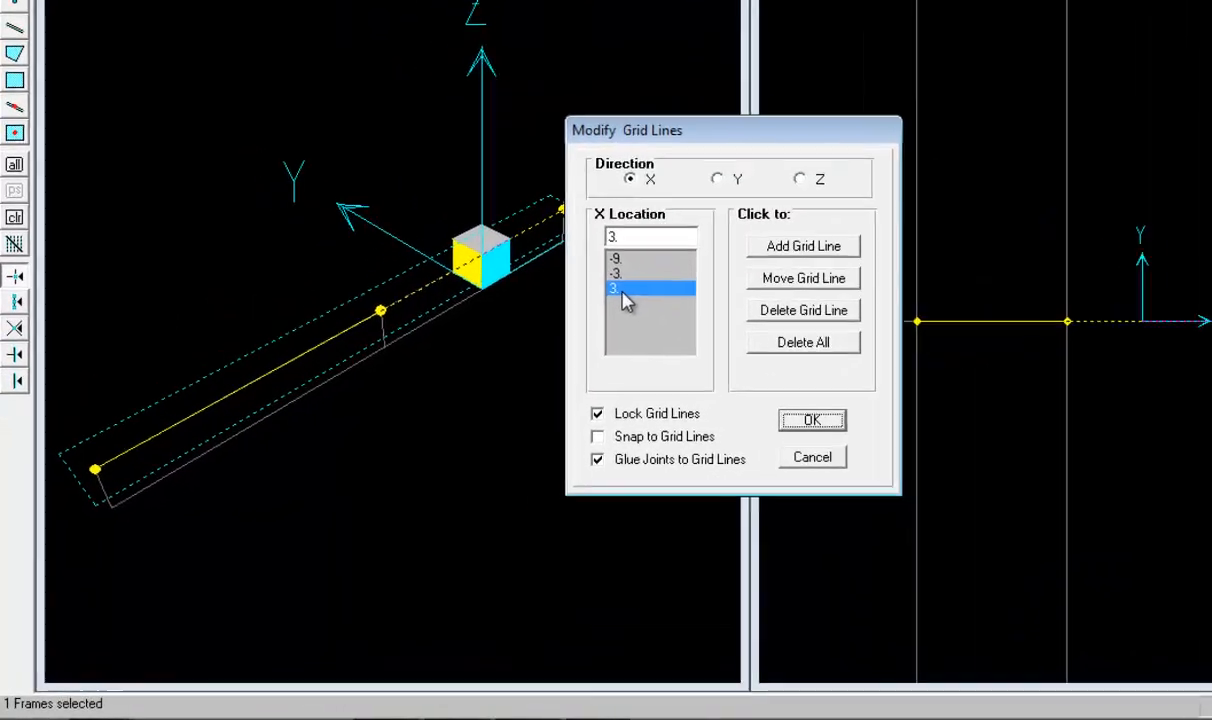
double_click(755, 150)
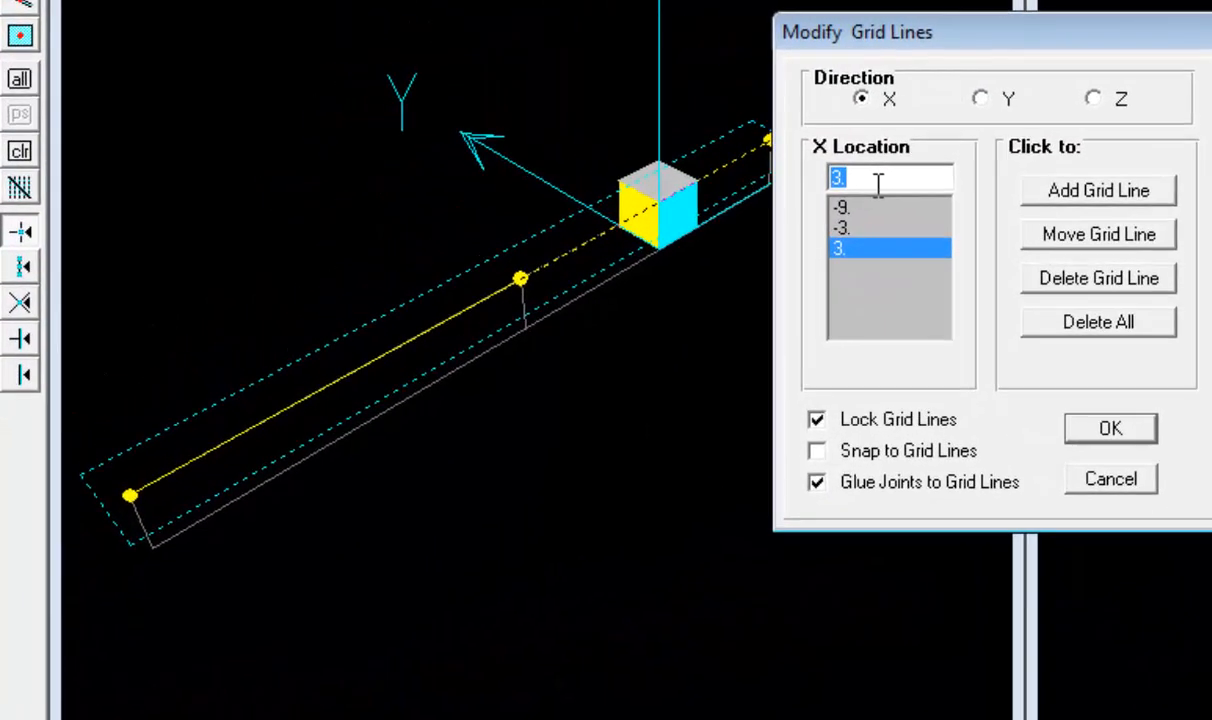
text(1)
click(1100, 236)
click(1145, 428)
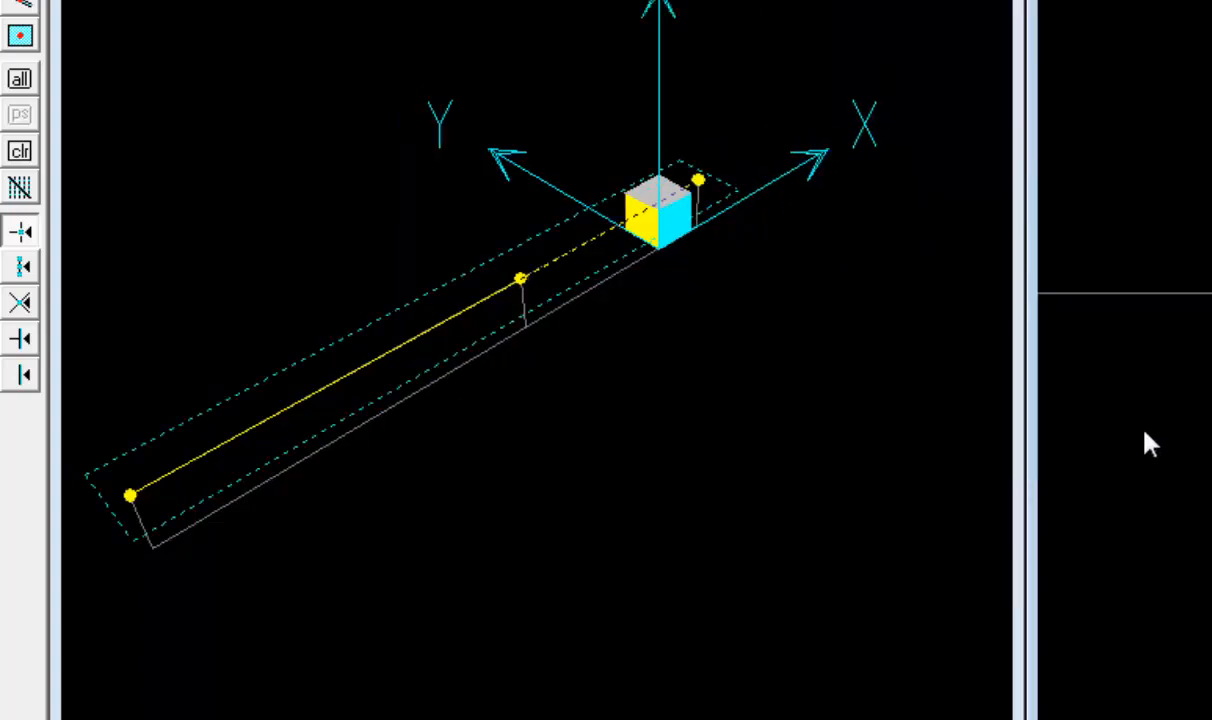
- Check the second frame's element length and compare the spans and supports with the beam slide
right_click(580, 245)
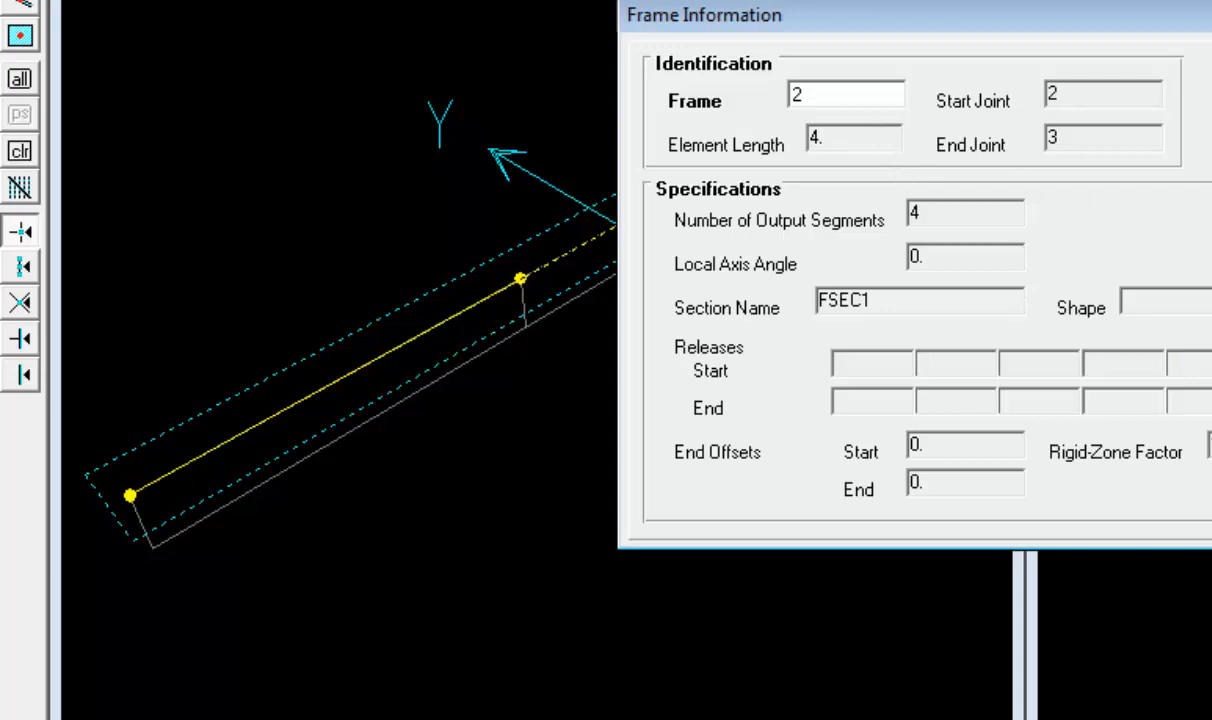
click(1040, 180)
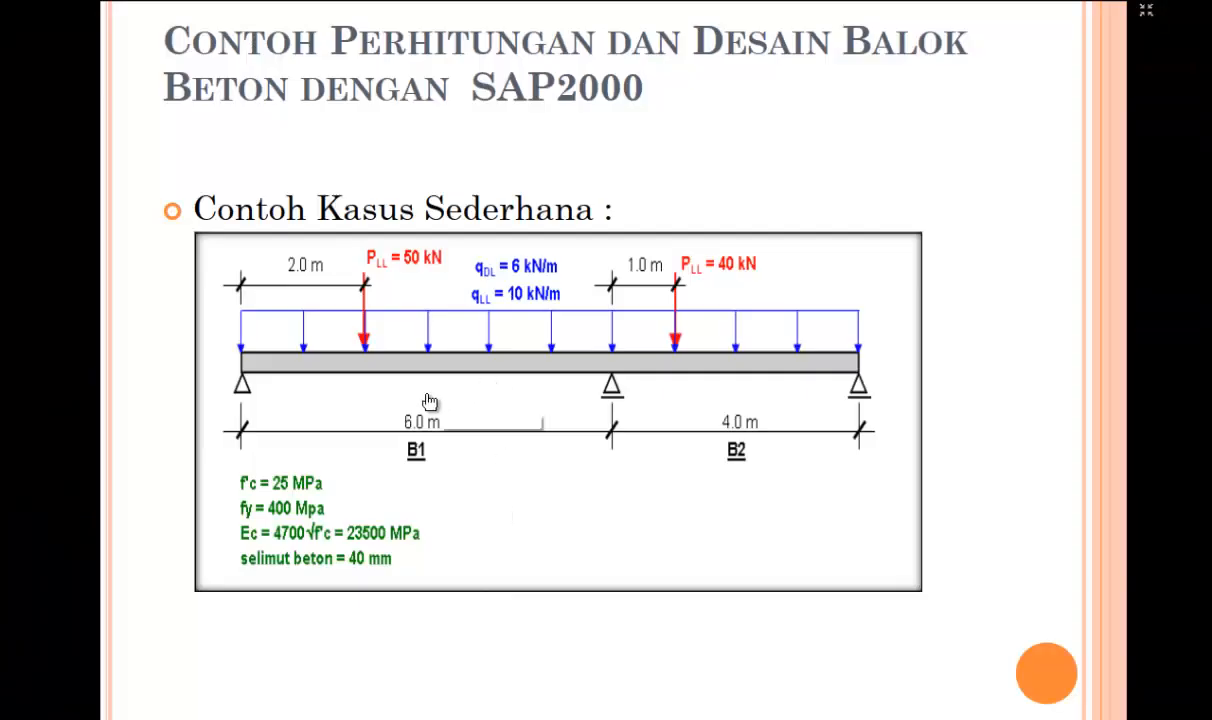
key(super)
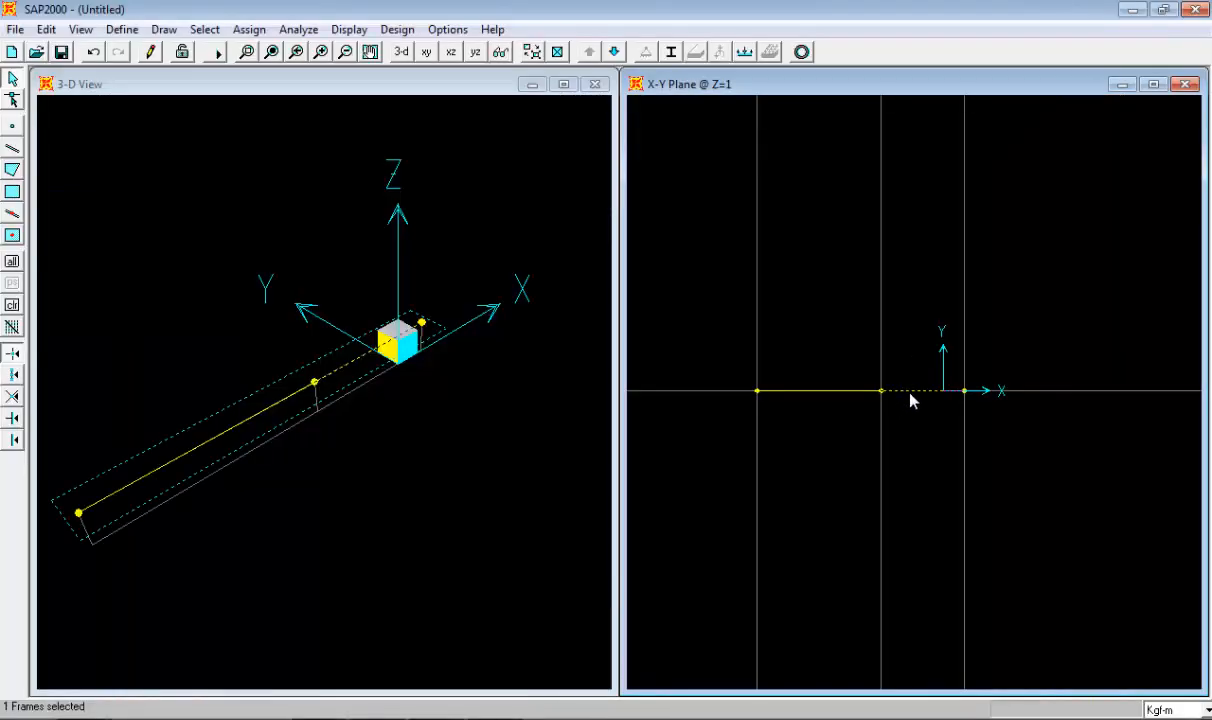
key(Delete)
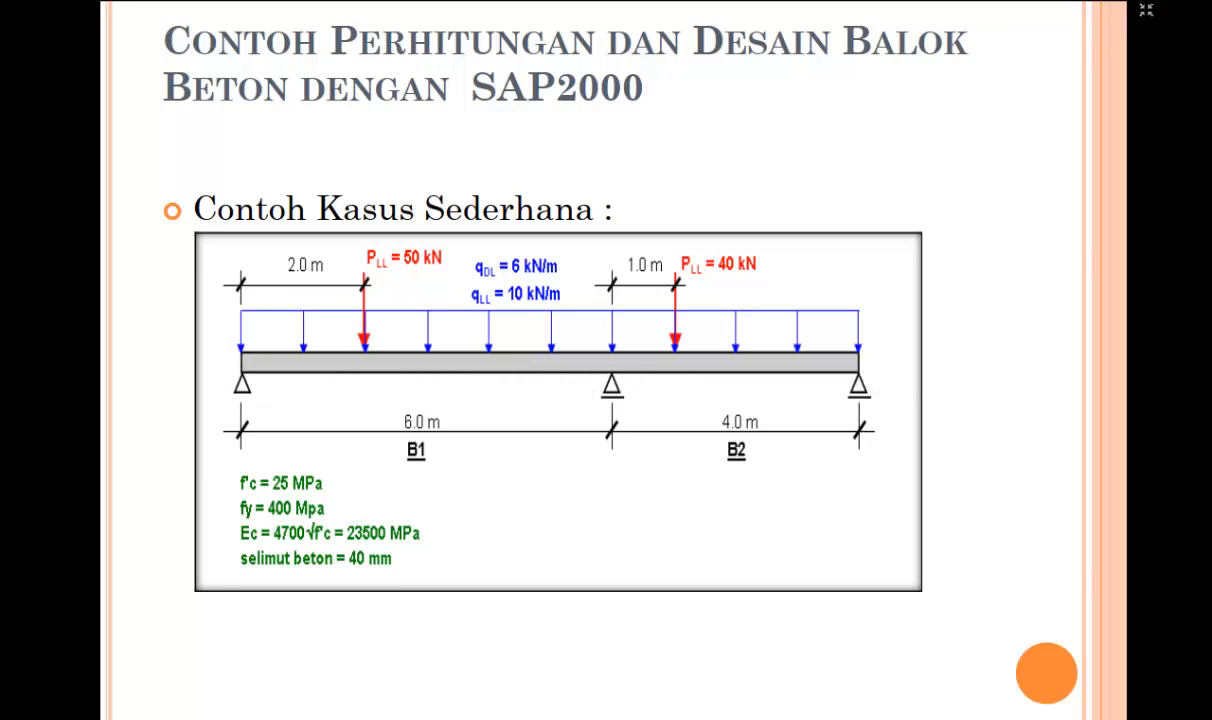
key(super)
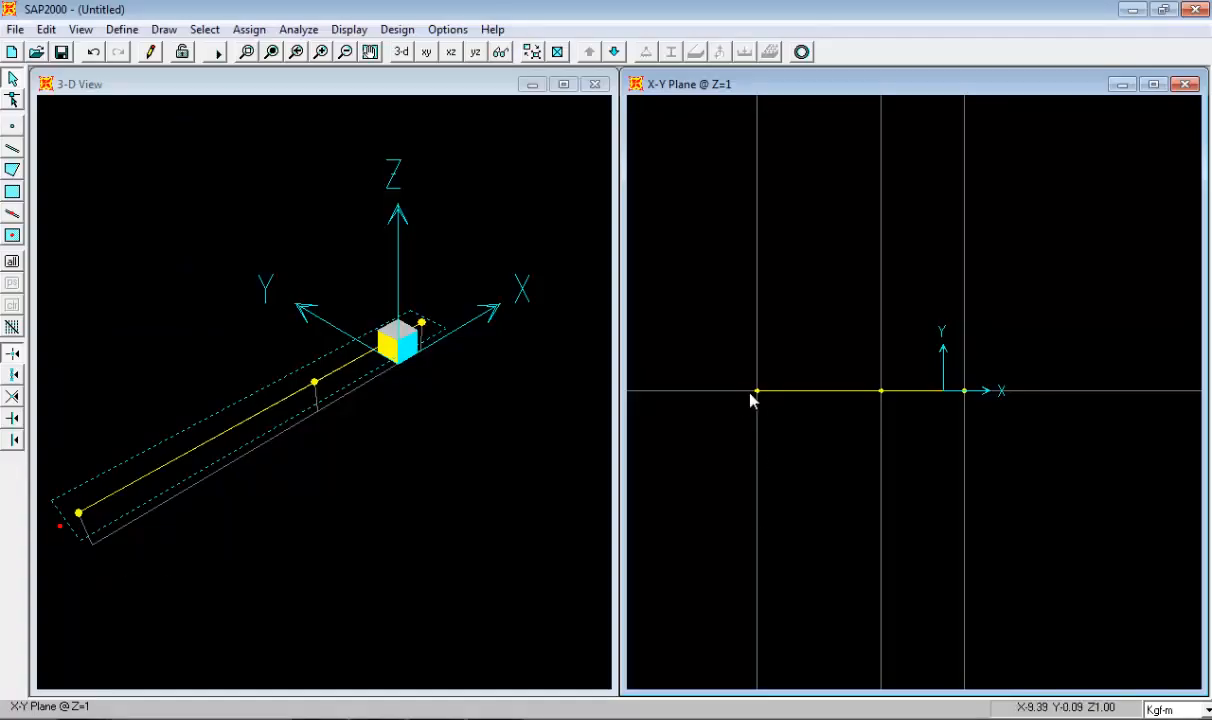
- Assign a pinned restraint, fixing translations 1, 2 and 3, to the beam's end joint at X = -9
click(757, 394)
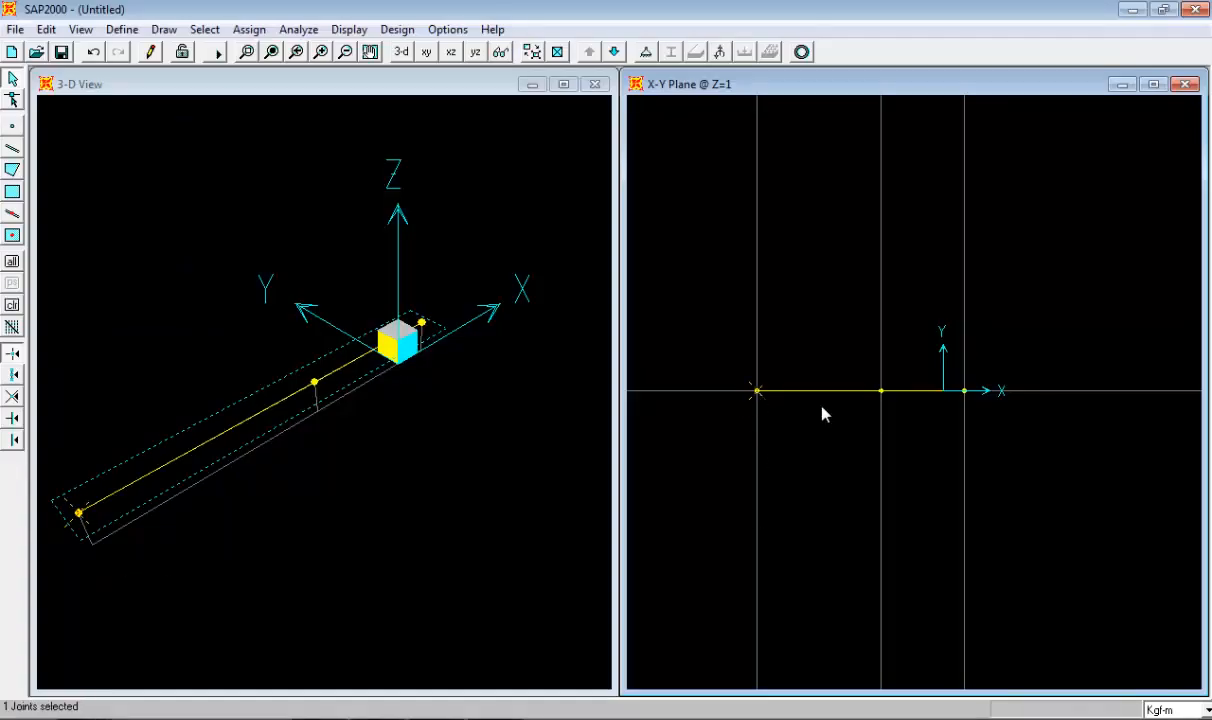
click(249, 29)
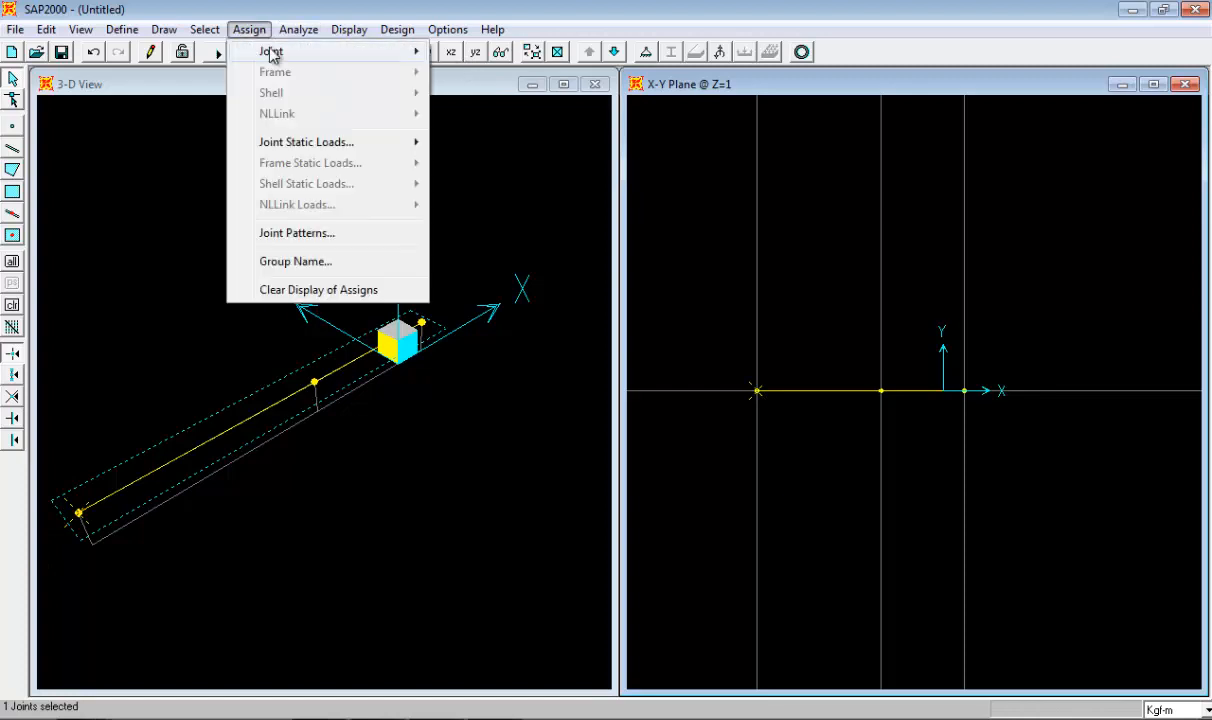
mouse_move(414, 51)
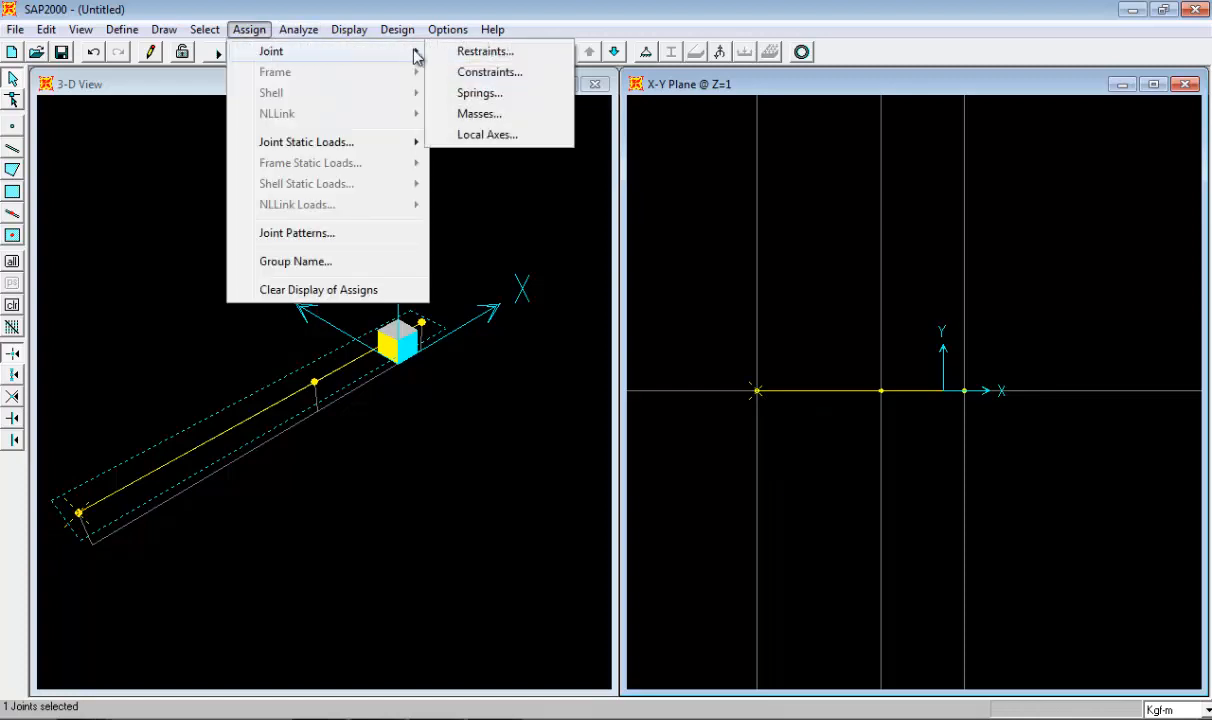
click(470, 51)
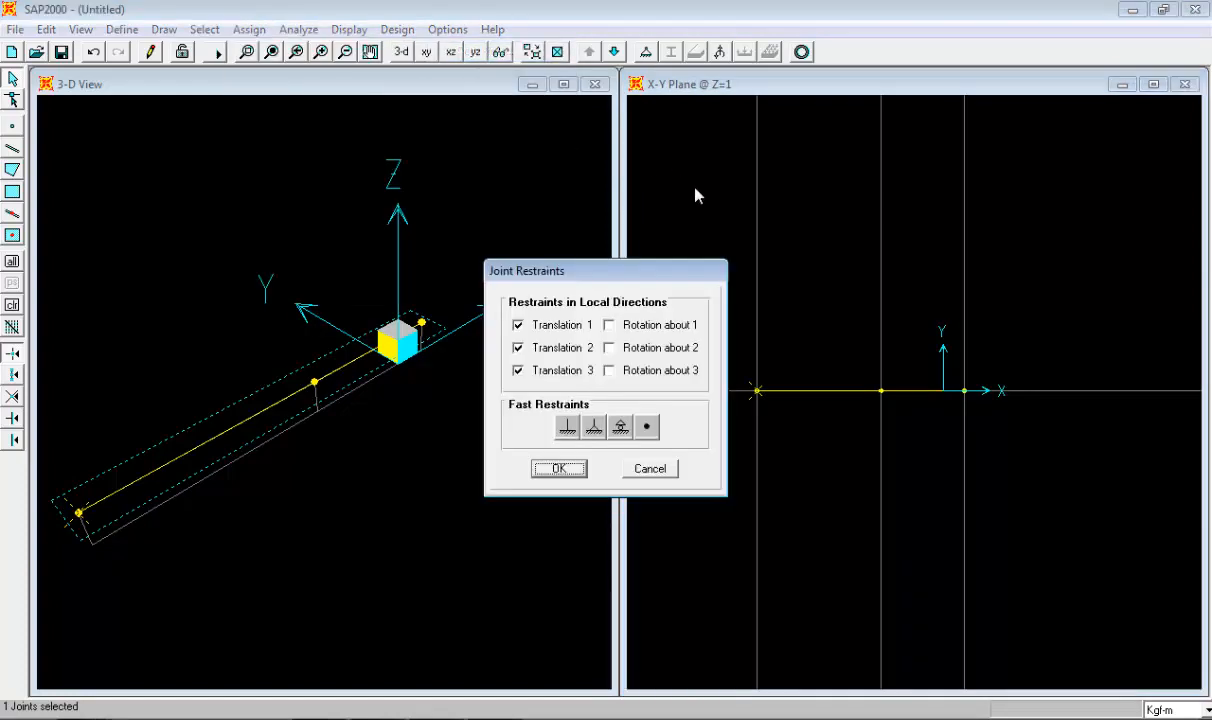
click(594, 426)
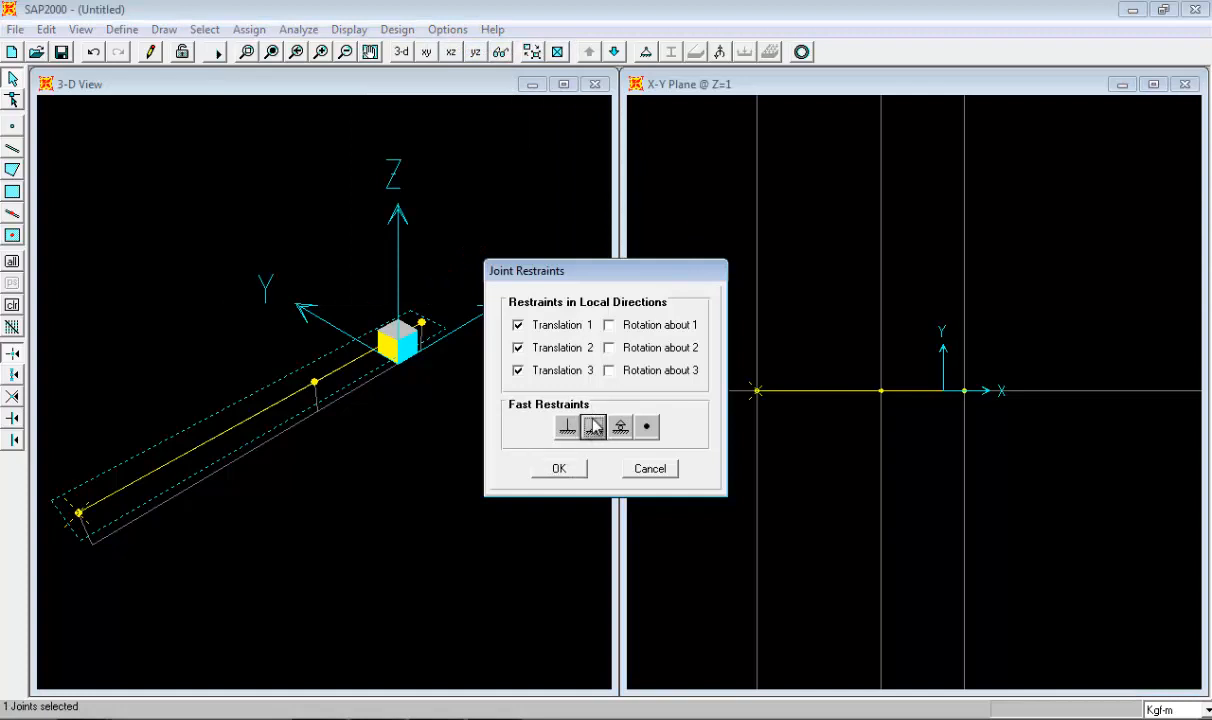
click(559, 468)
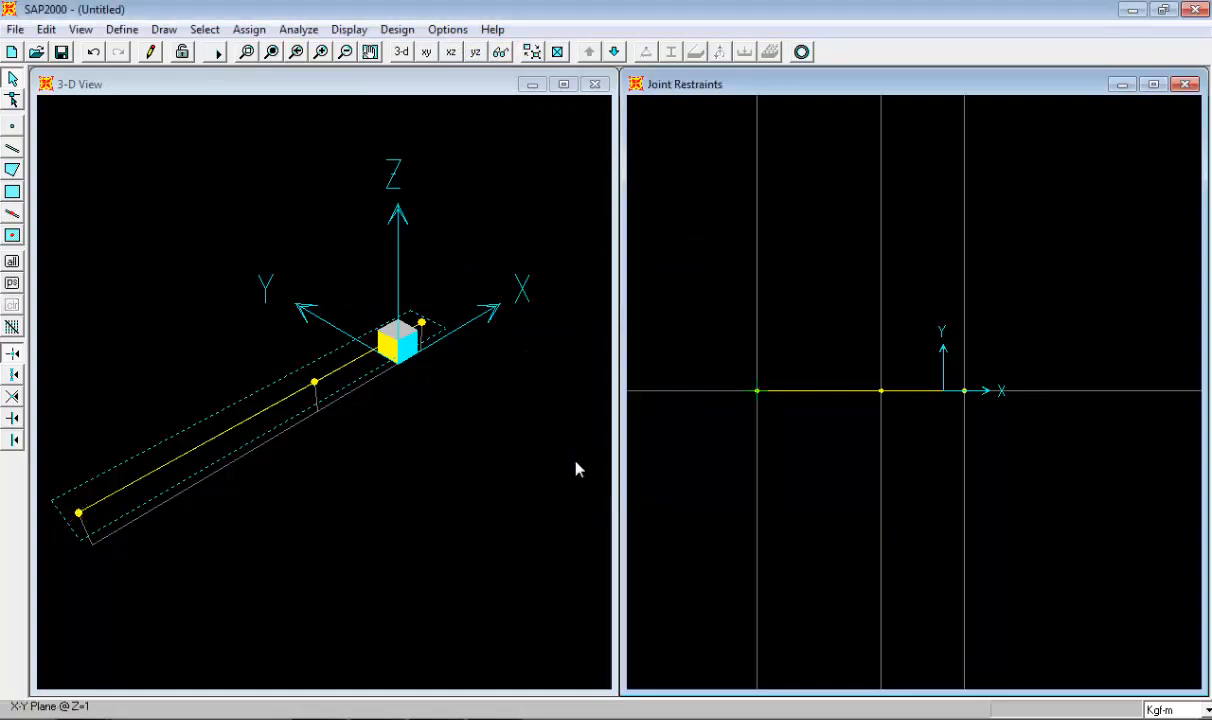
- Assign a roller restraint, fixing only translation 3, to the beam's middle joint and its end joint at X = 1
click(882, 393)
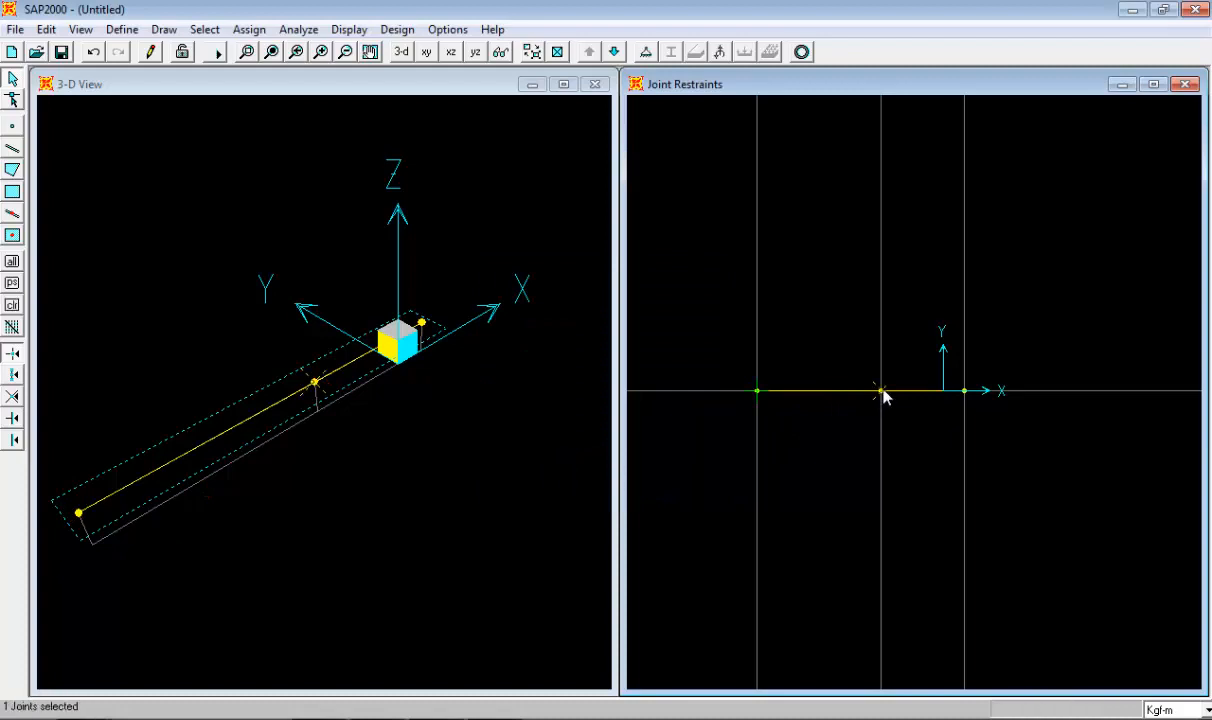
click(965, 393)
click(250, 29)
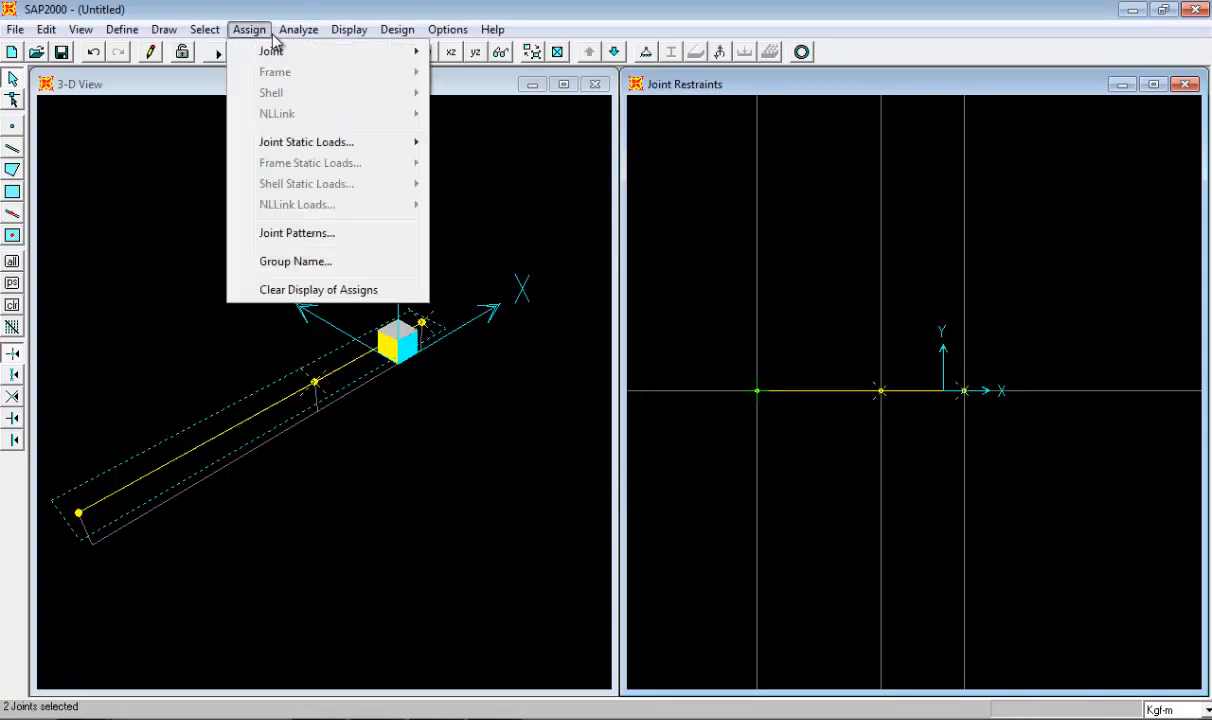
mouse_move(271, 55)
click(470, 50)
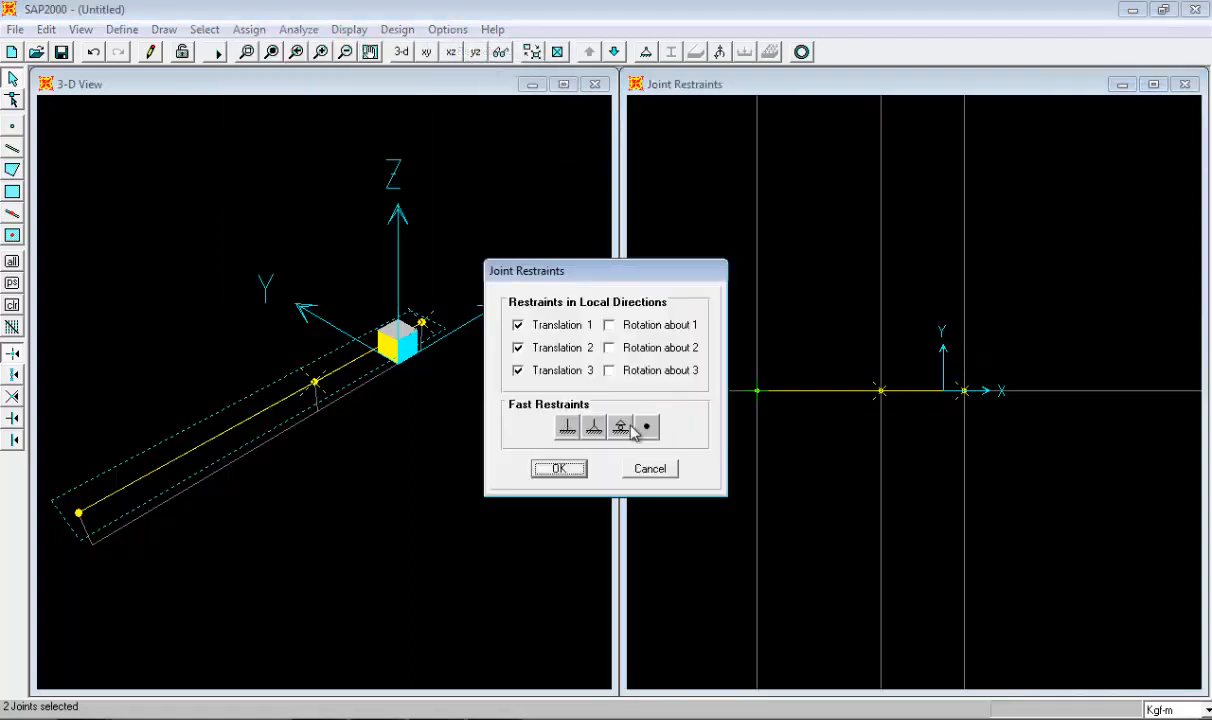
click(619, 428)
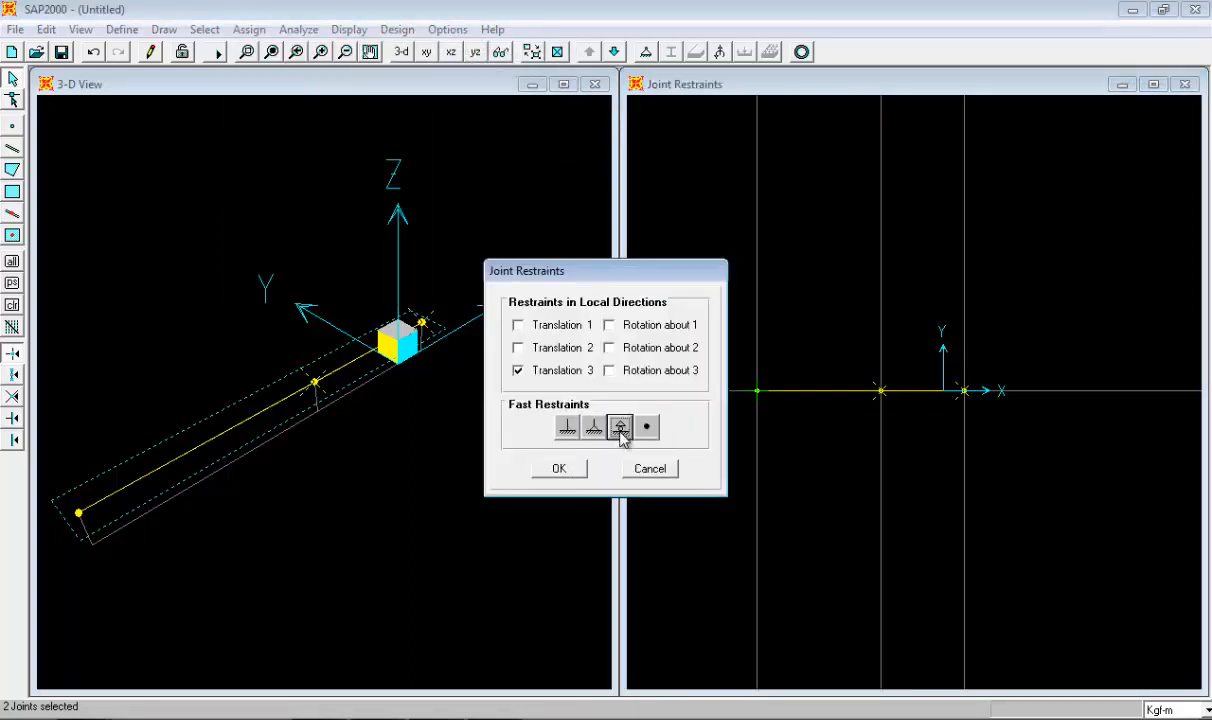
click(576, 470)
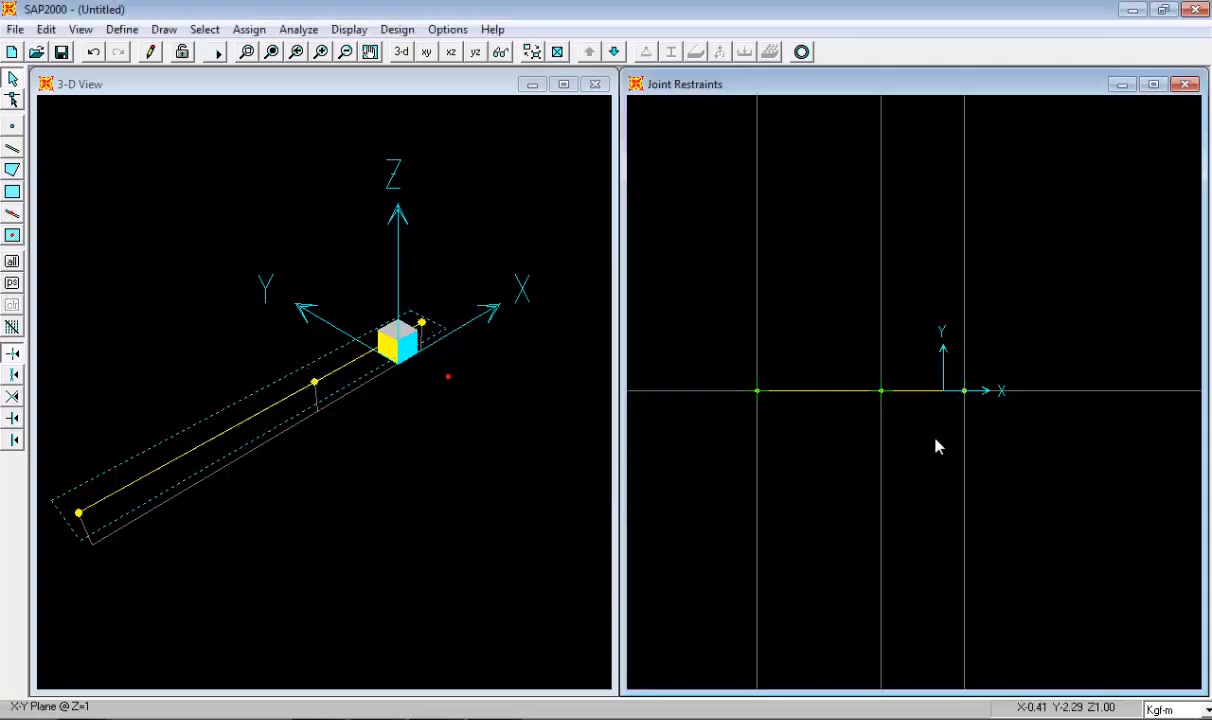
- Show the beam's supports in the 3-D and X-Z plane views and compare them with the beam slide
click(333, 81)
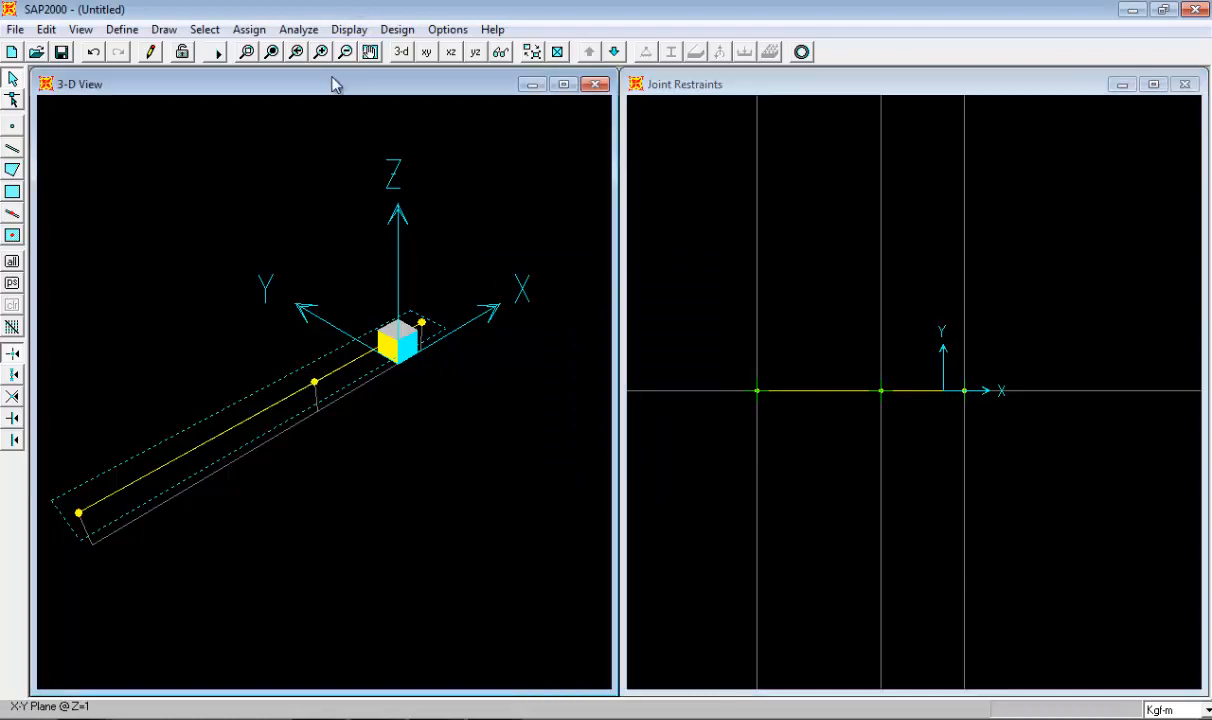
click(401, 52)
click(768, 88)
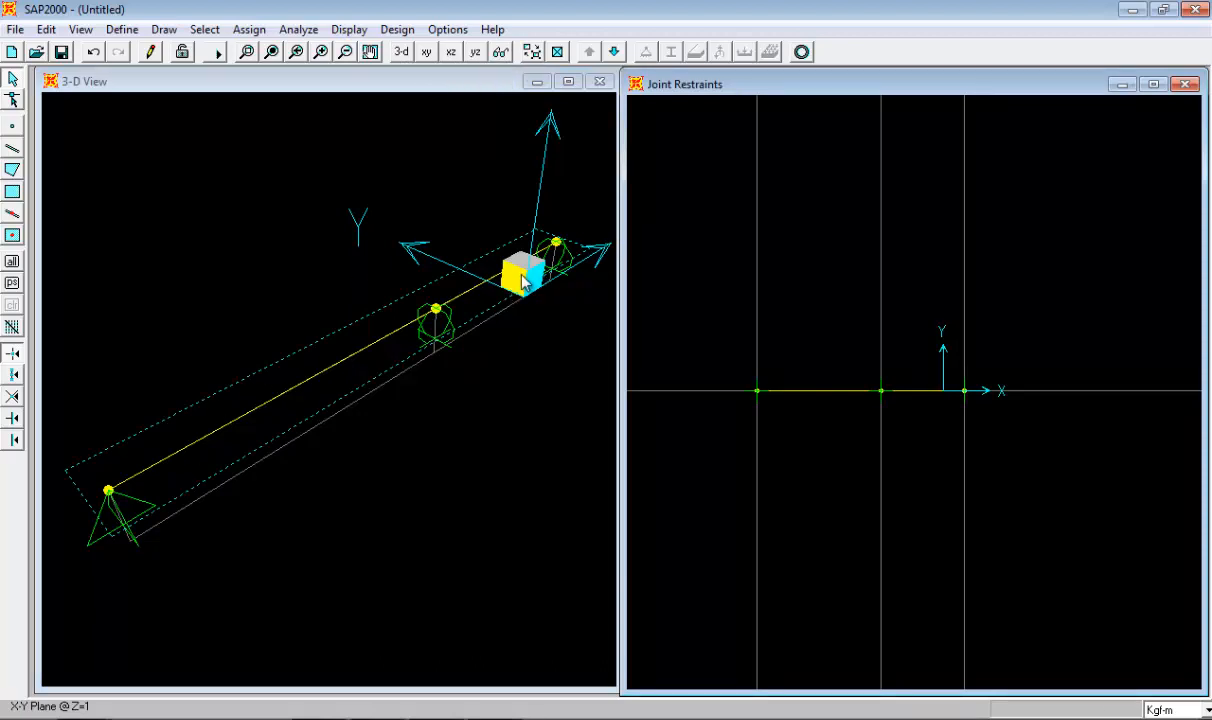
click(450, 52)
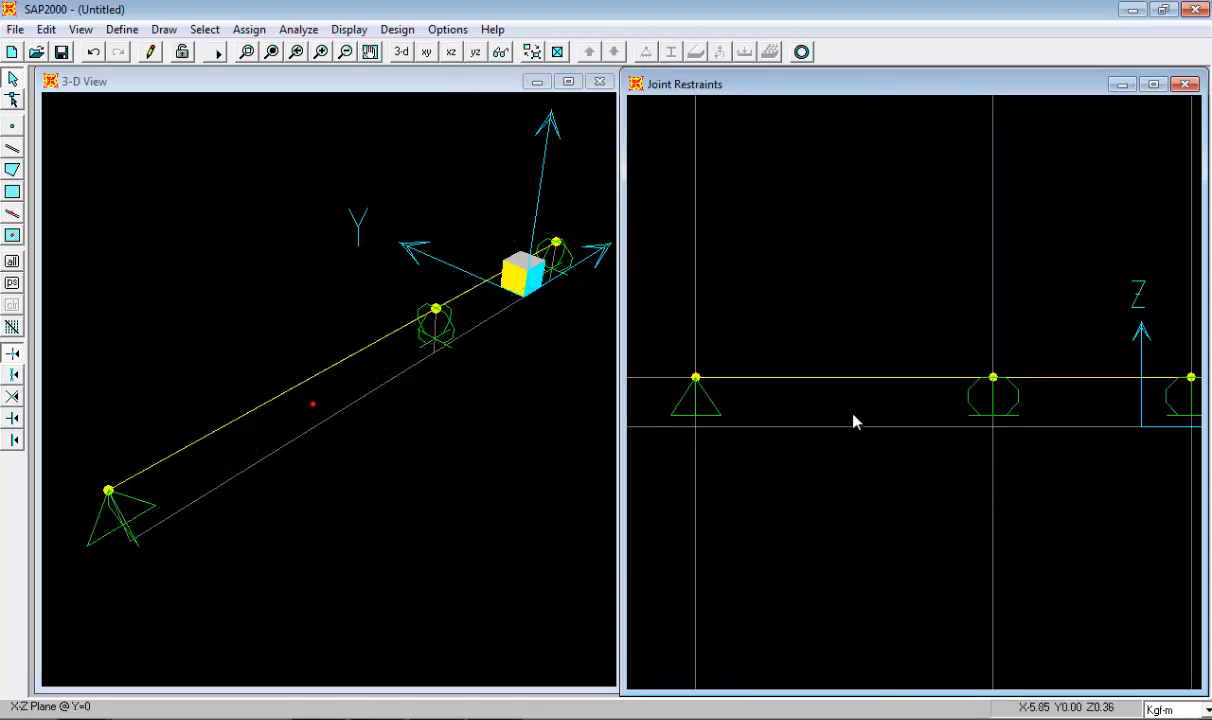
click(345, 52)
click(345, 52)
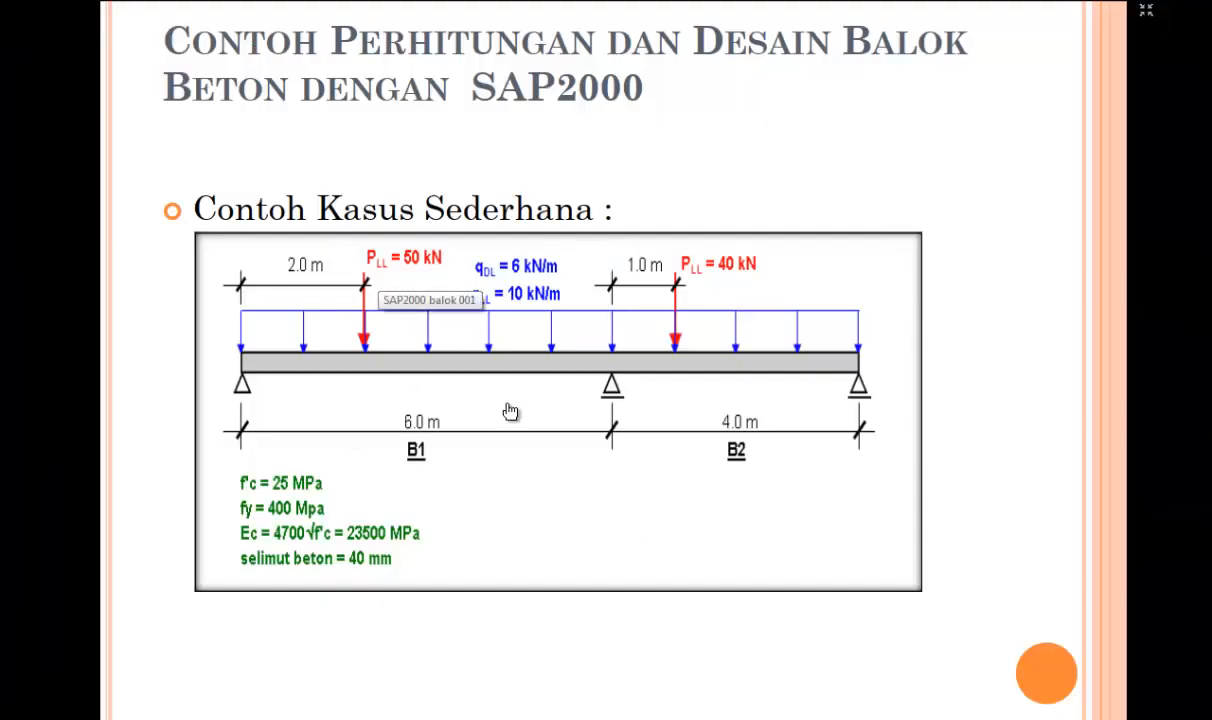
key(super)
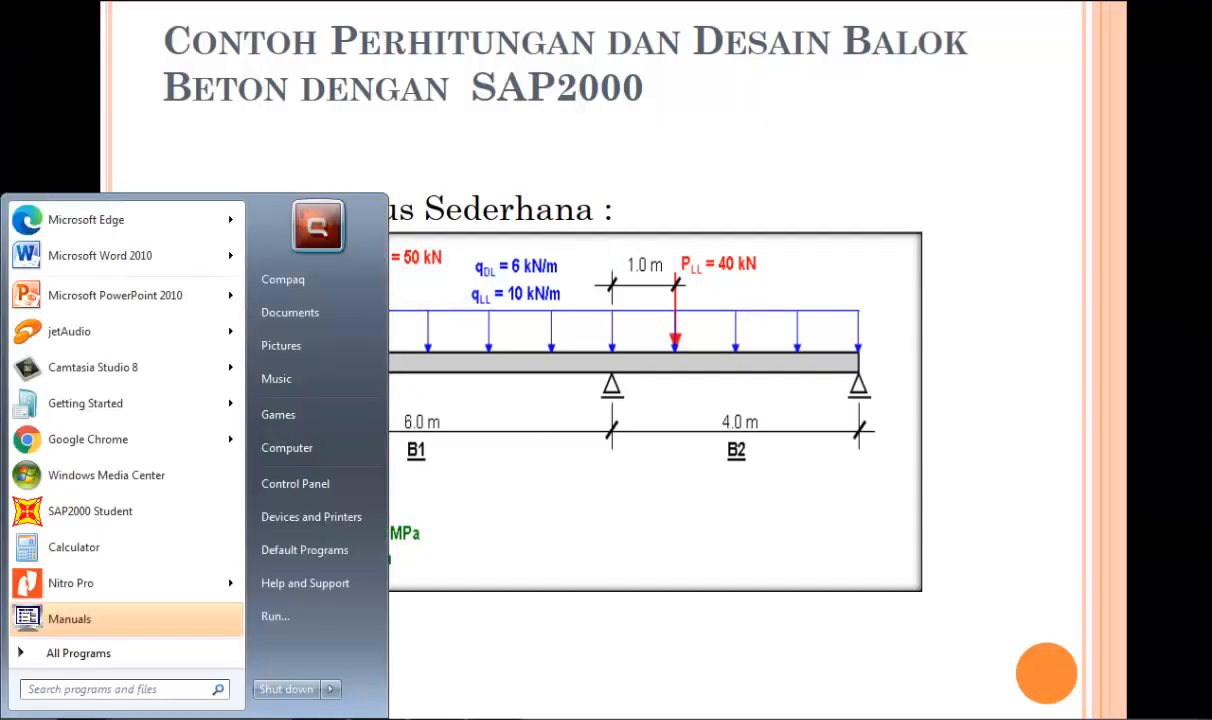
key(super)
key(super)
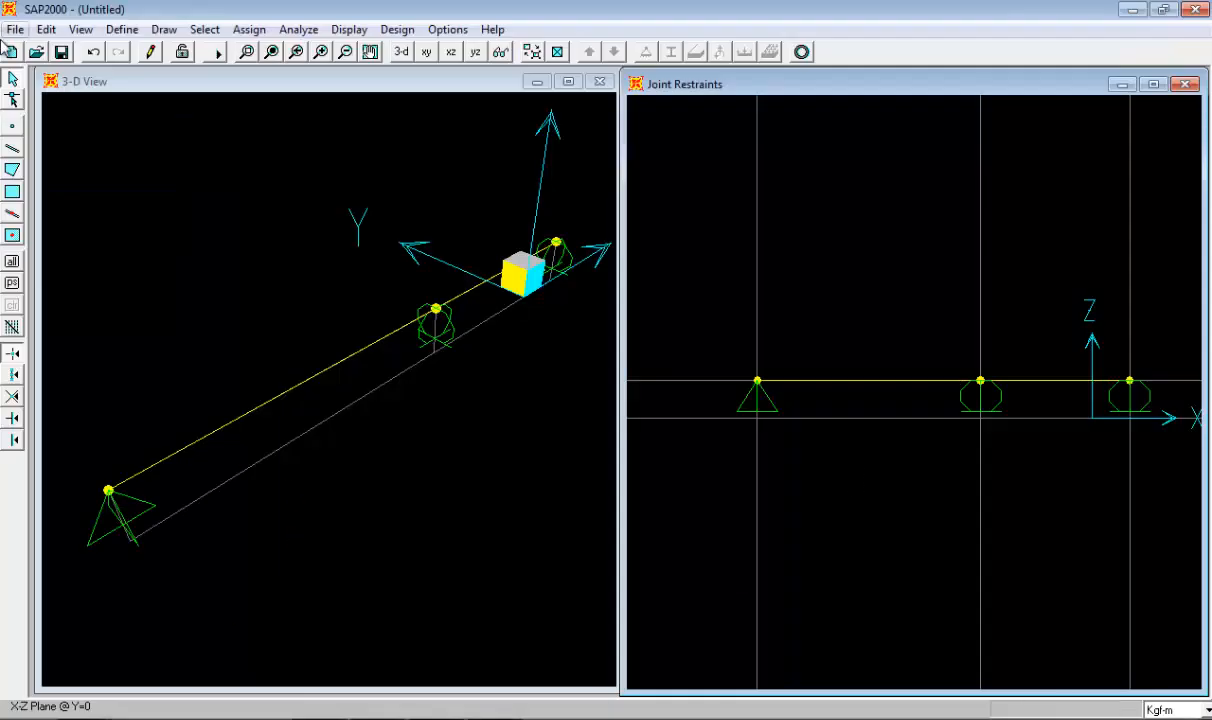
- Start a new model from a template in place of the current model
click(15, 29)
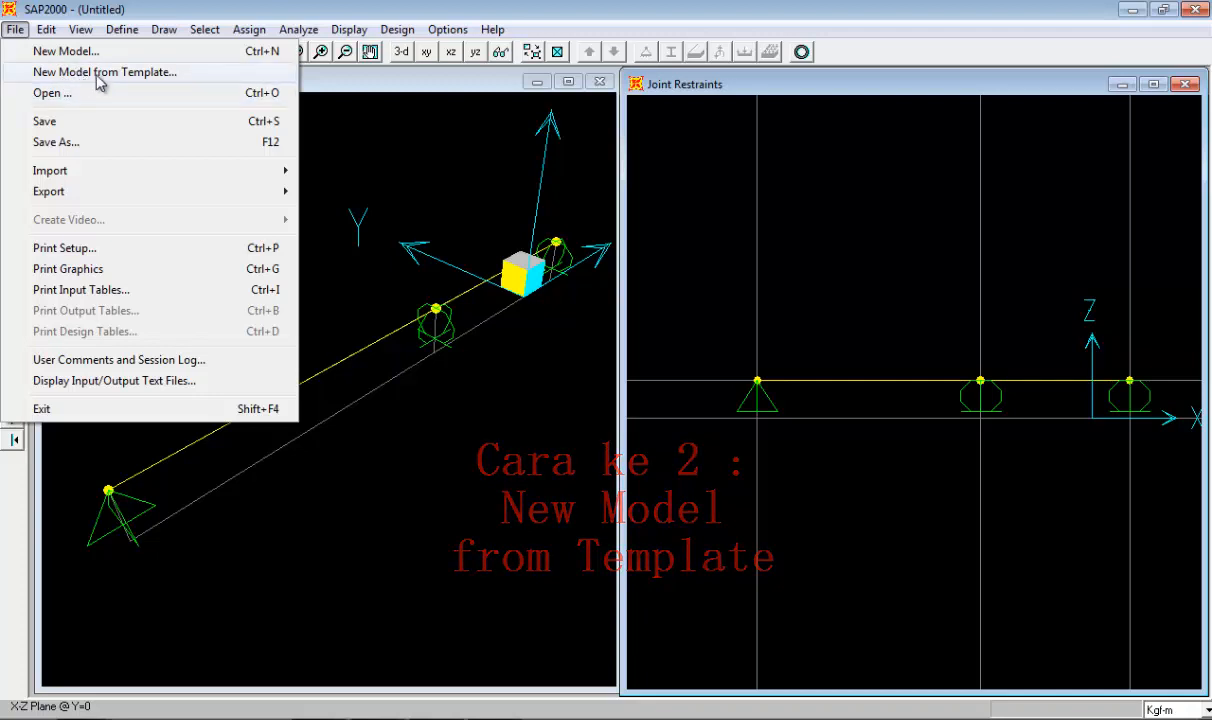
click(157, 72)
click(648, 440)
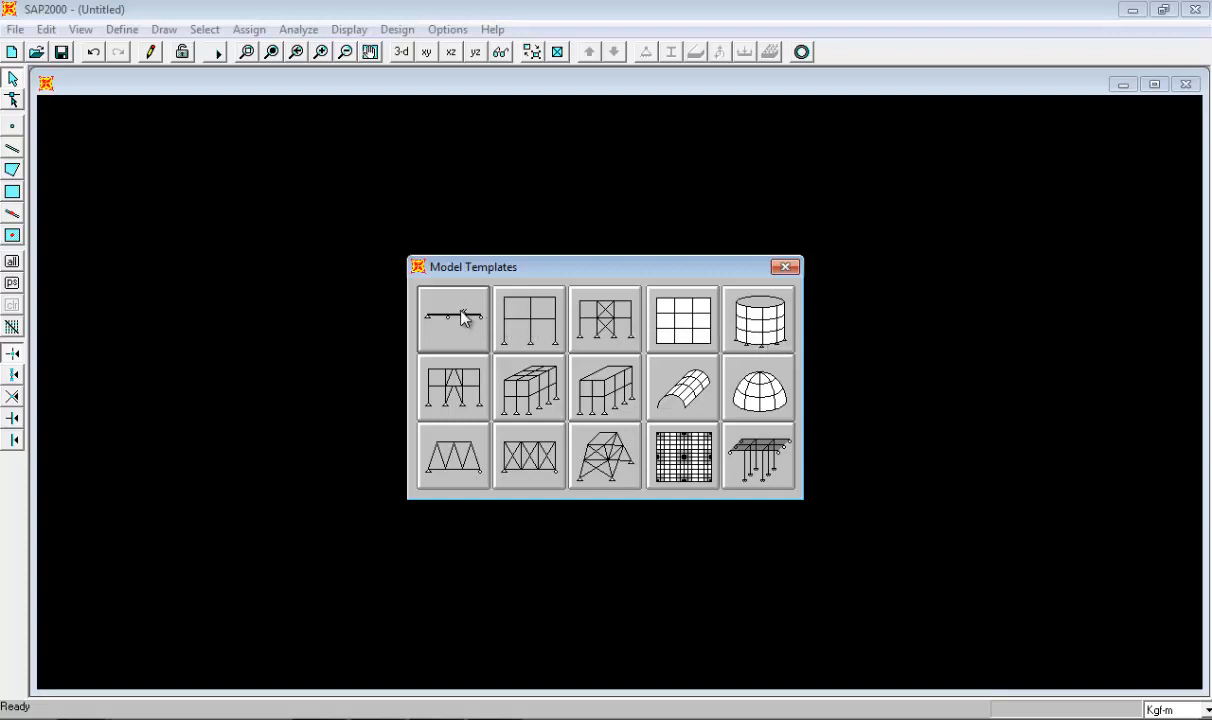
- Examine the parameters of the portal frame, braced frame and space frame templates without creating a model
click(533, 317)
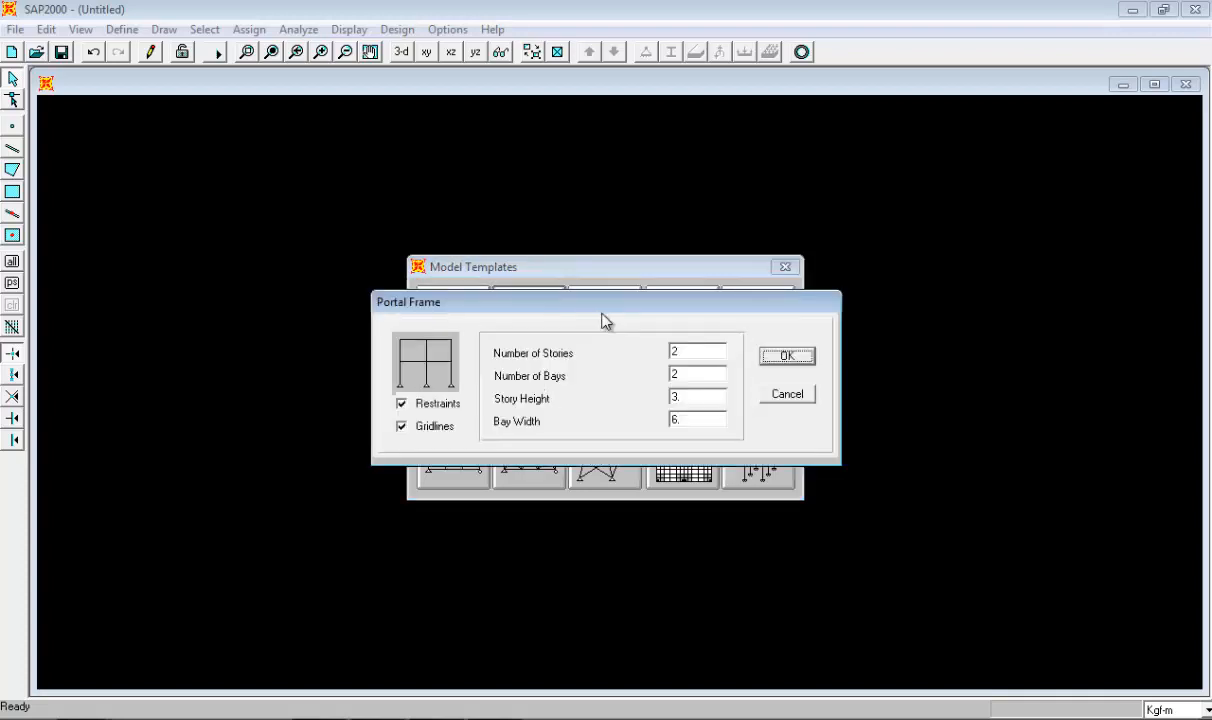
click(800, 403)
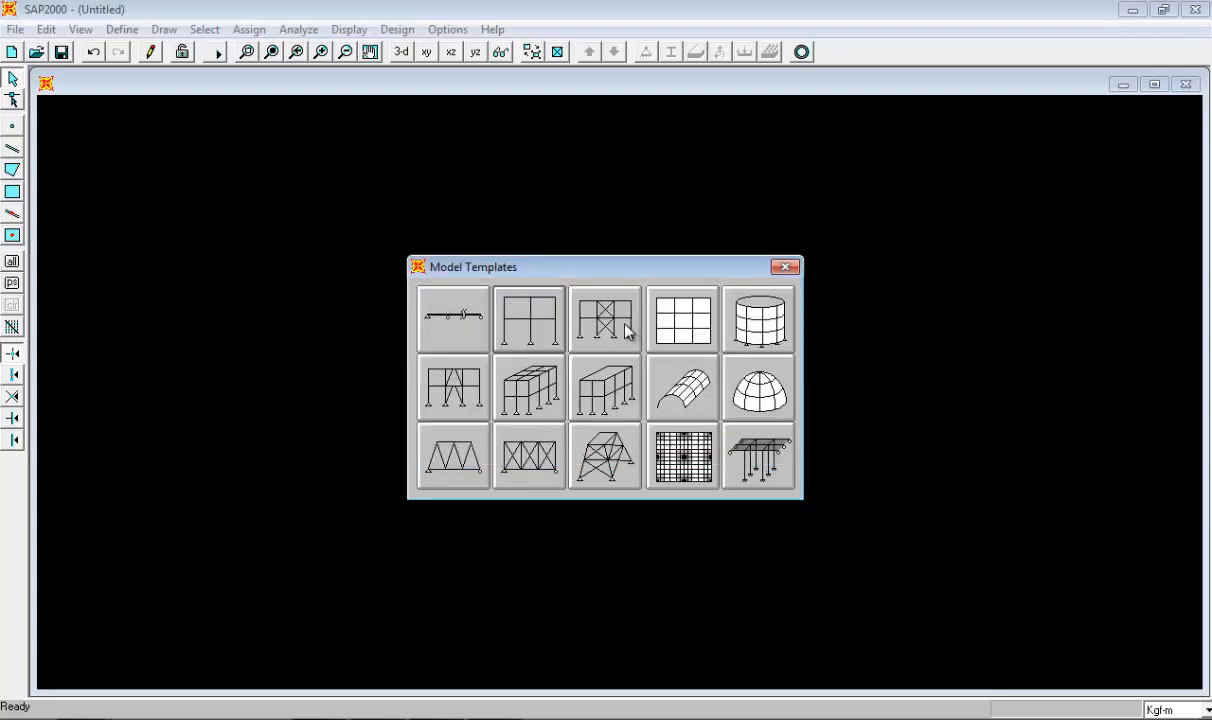
click(627, 330)
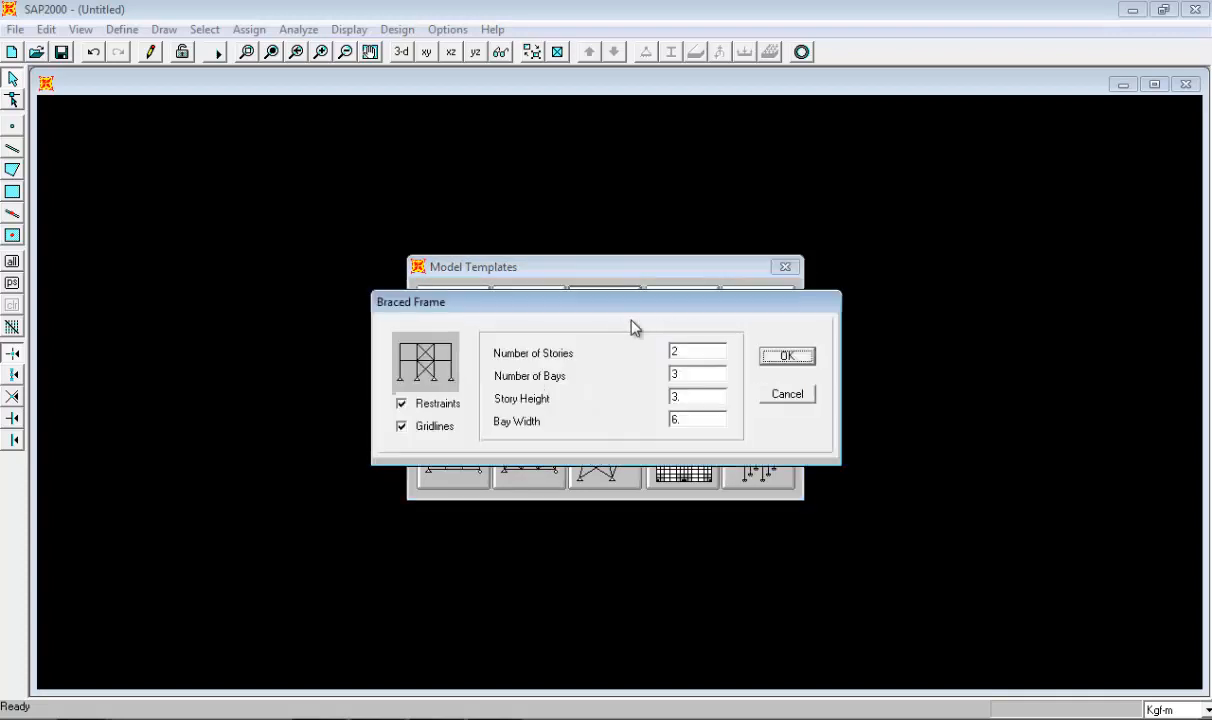
click(802, 397)
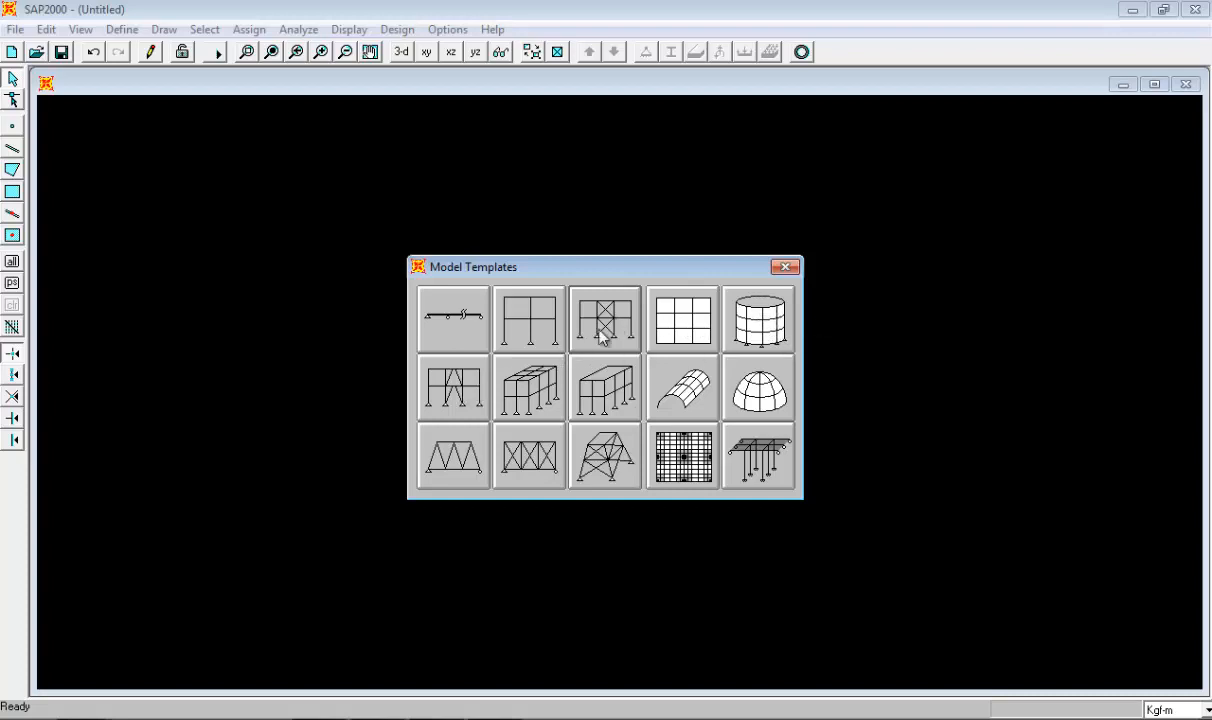
click(530, 390)
click(795, 370)
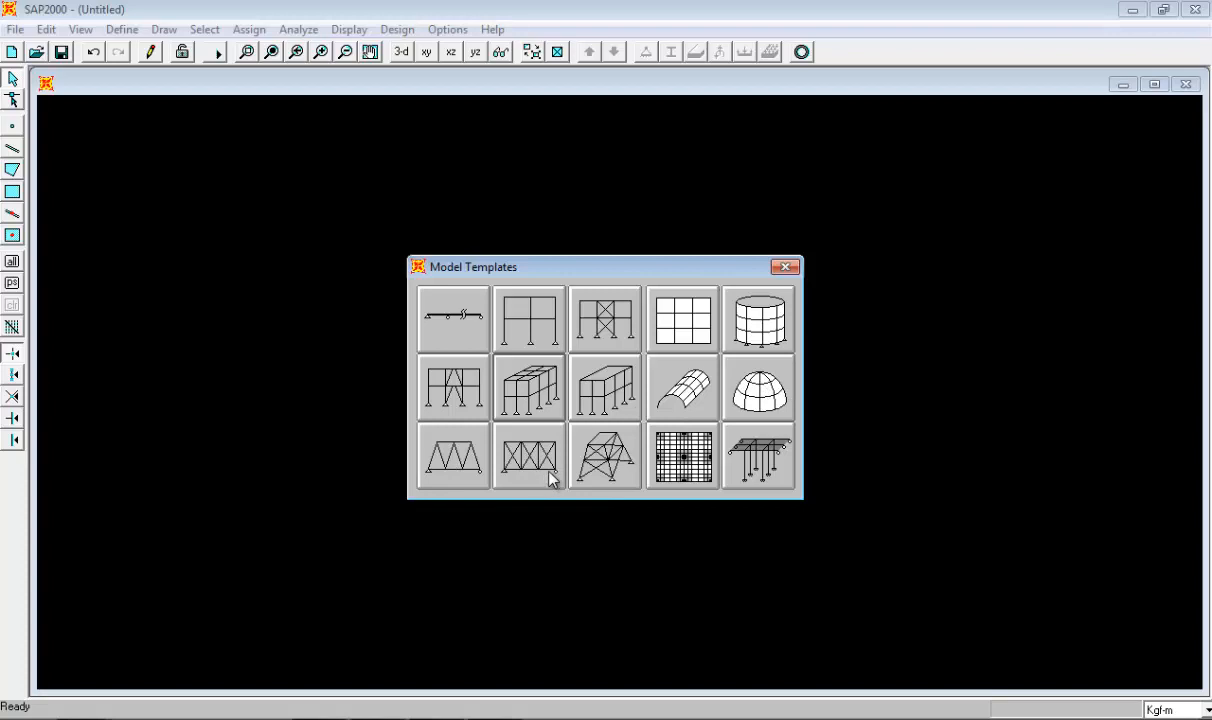
- Create a beam from the Beam template with 2 spans of length 6, including restraints and gridlines
click(457, 317)
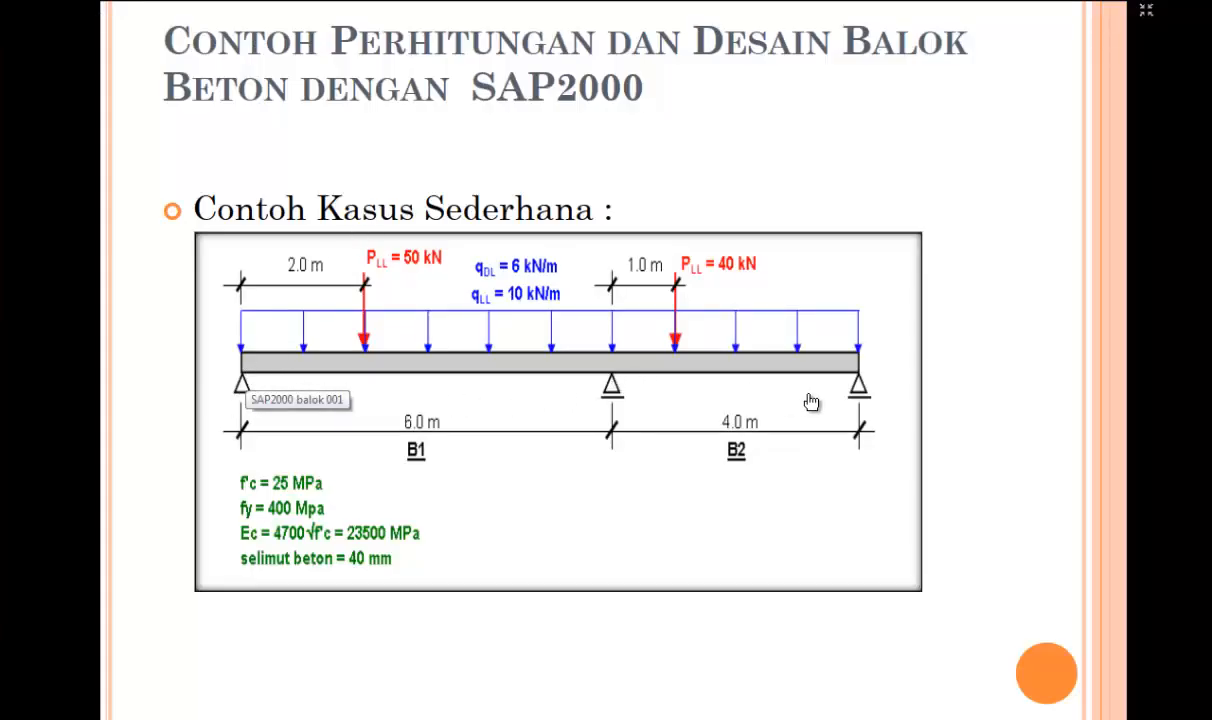
key(super)
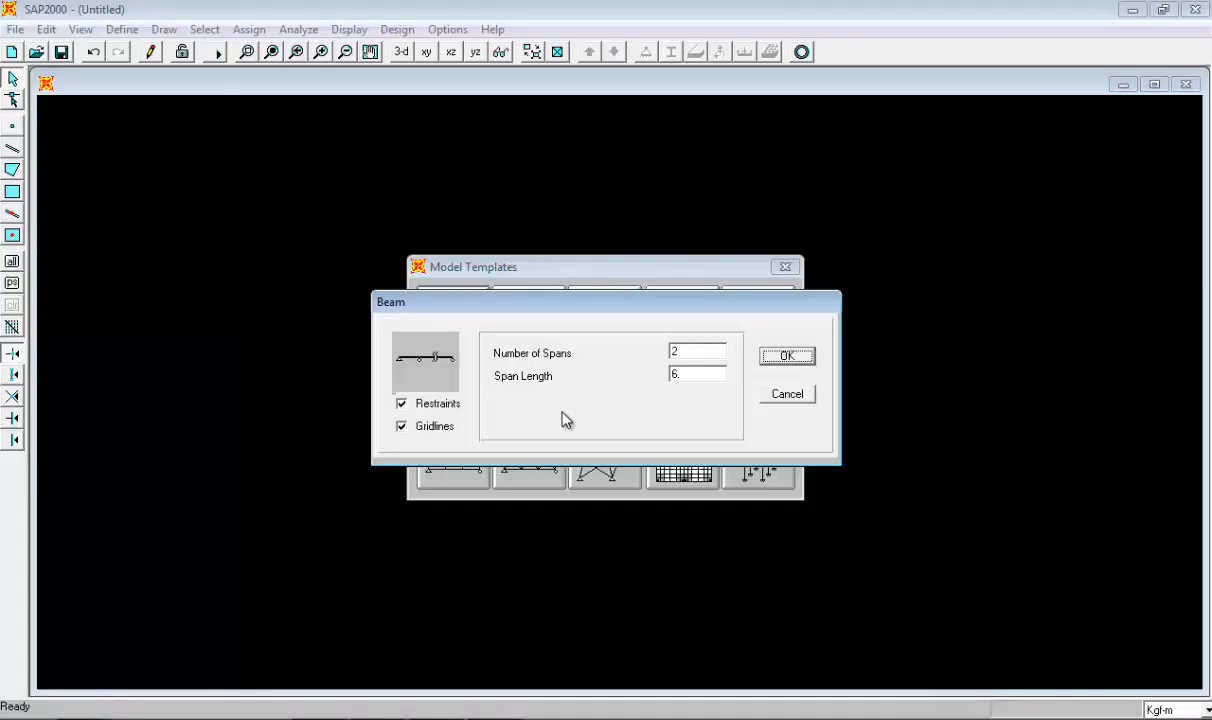
double_click(690, 352)
double_click(691, 374)
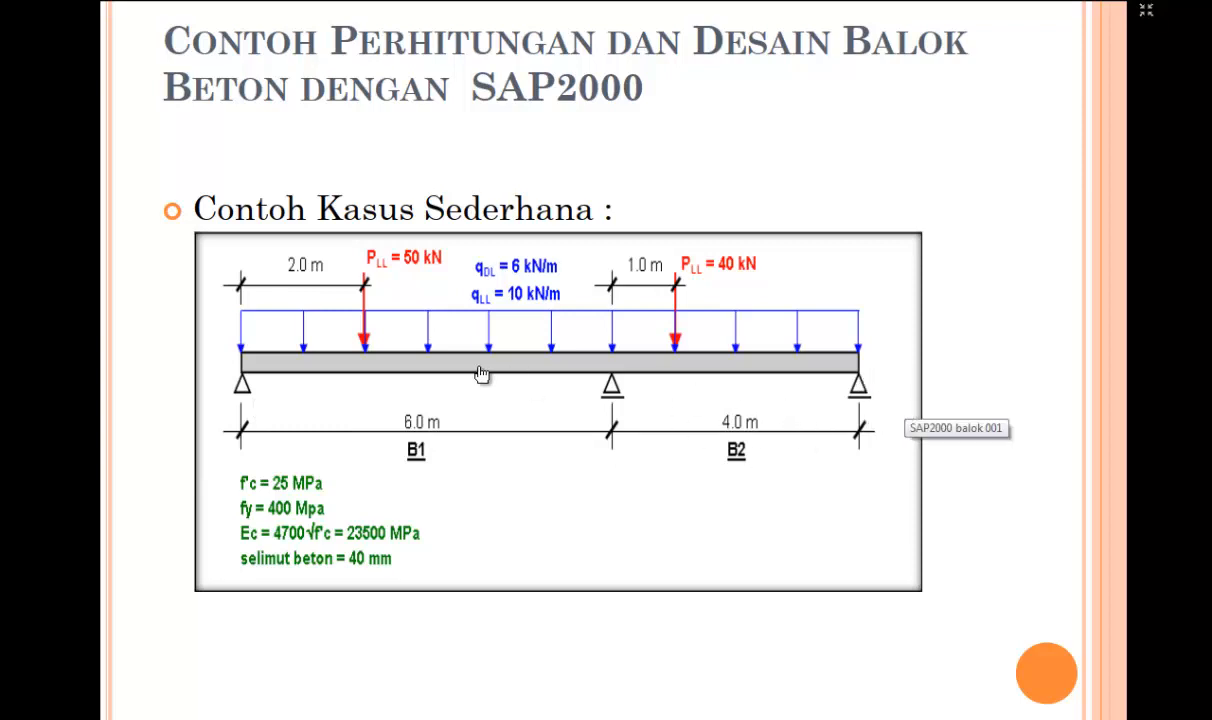
key(super)
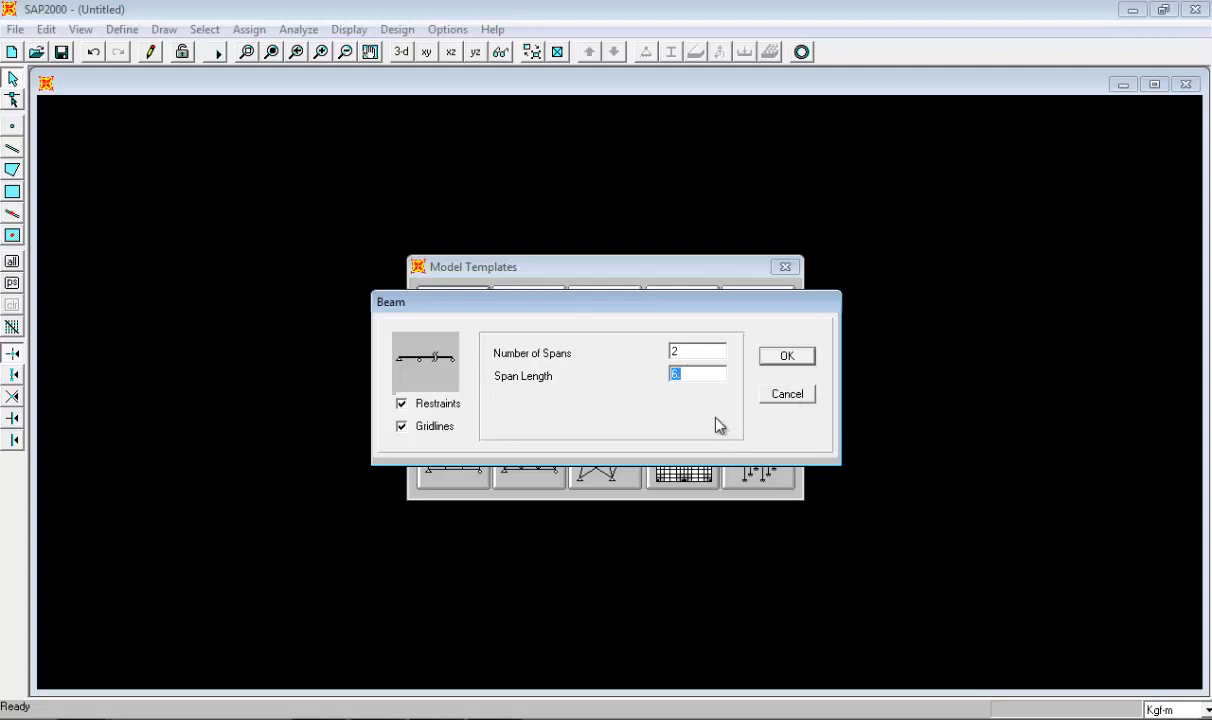
click(790, 355)
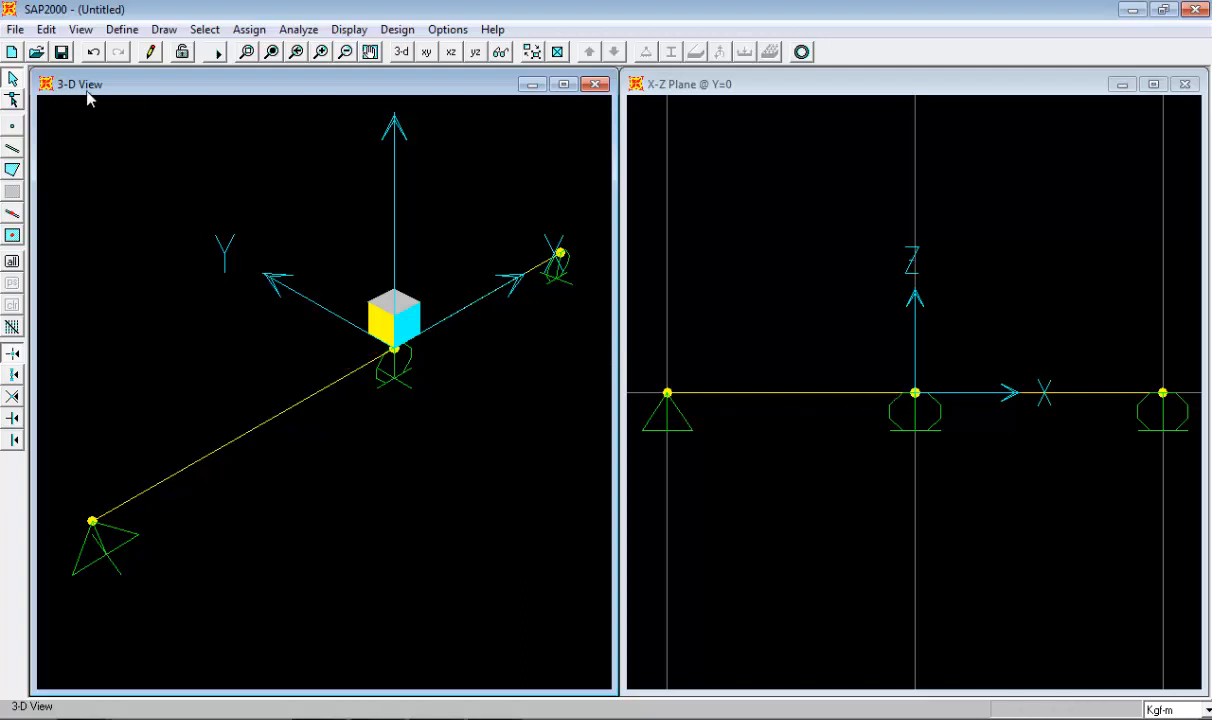
- Compare the generated two-span beam with the span lengths and supports on the beam slide
click(17, 30)
click(493, 5)
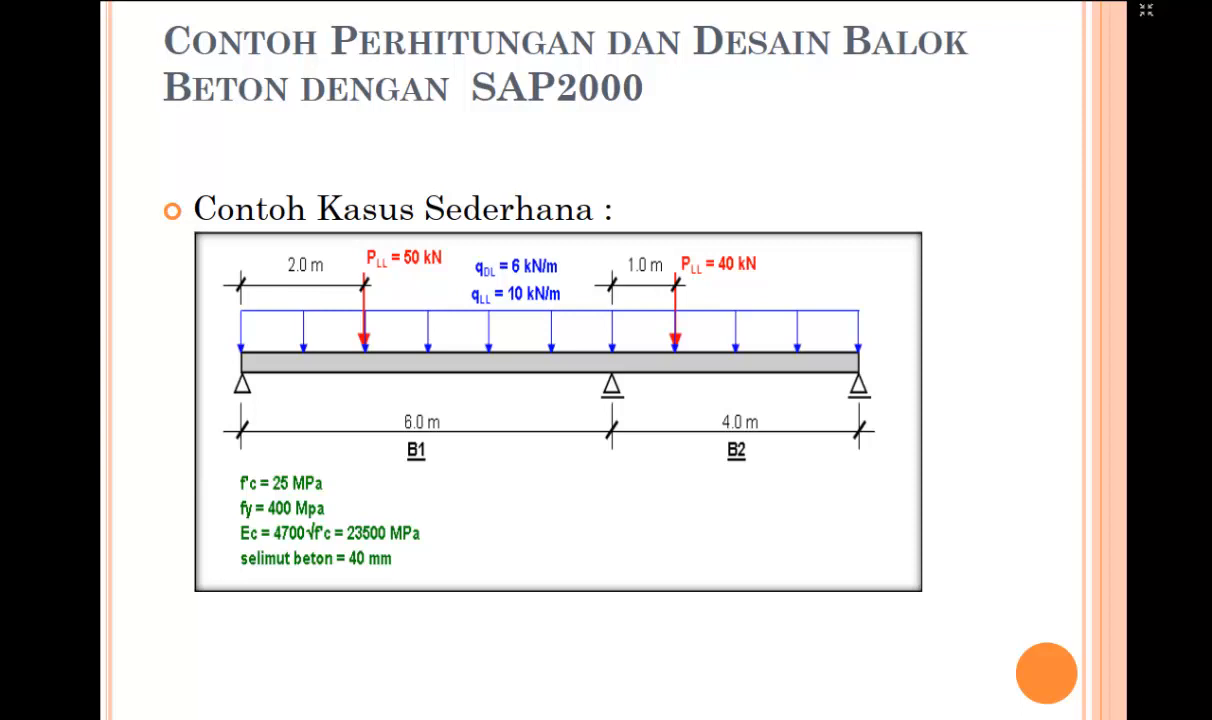
key(super)
key(super)
key(super)
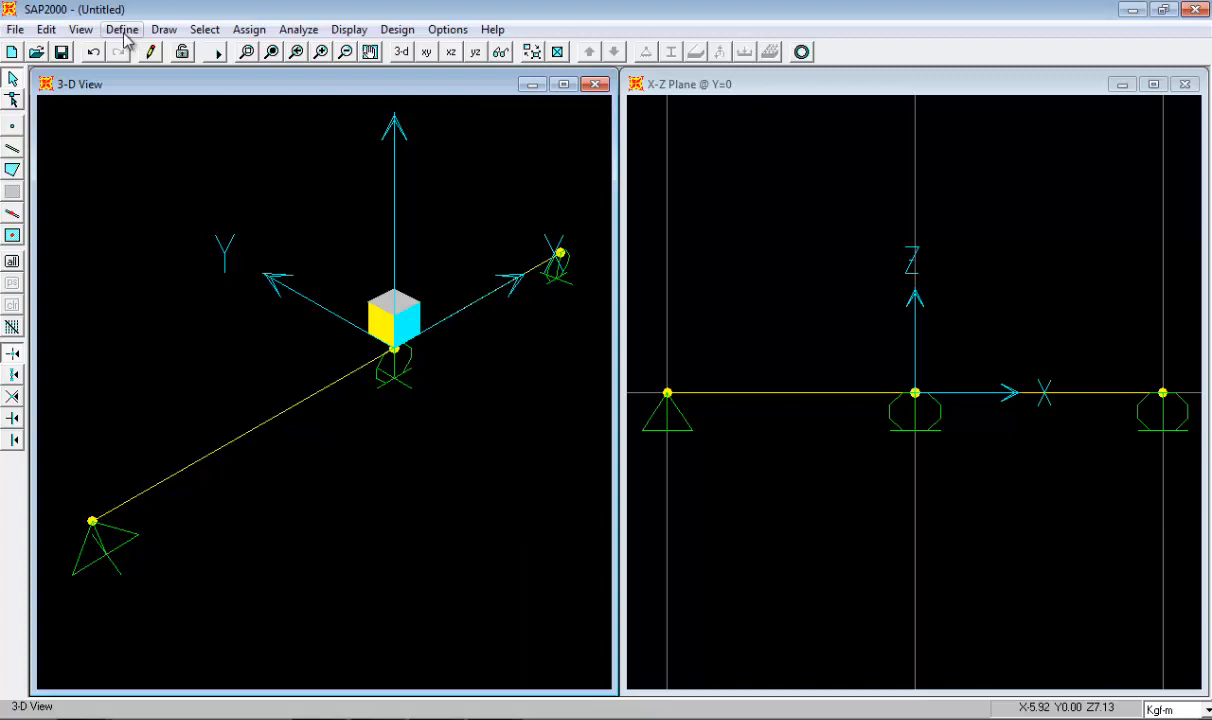
- Begin saving the model as a new file and choose the PROJECT (H:) drive as the location
click(17, 30)
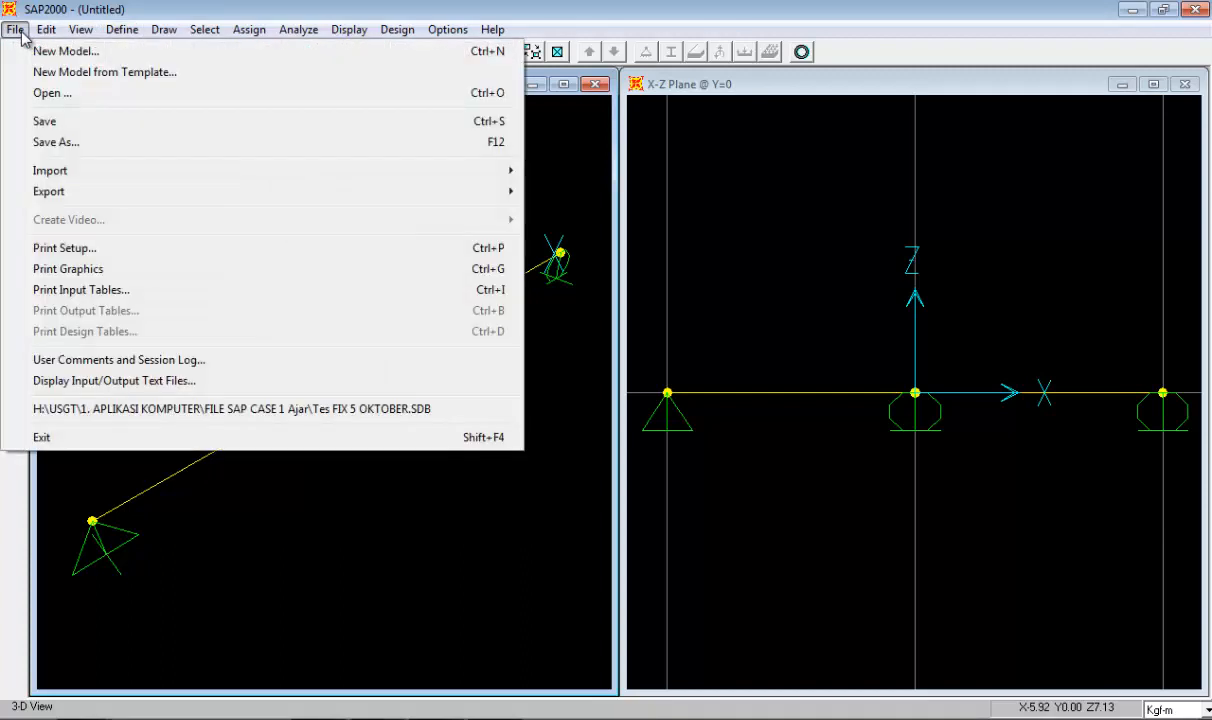
click(70, 141)
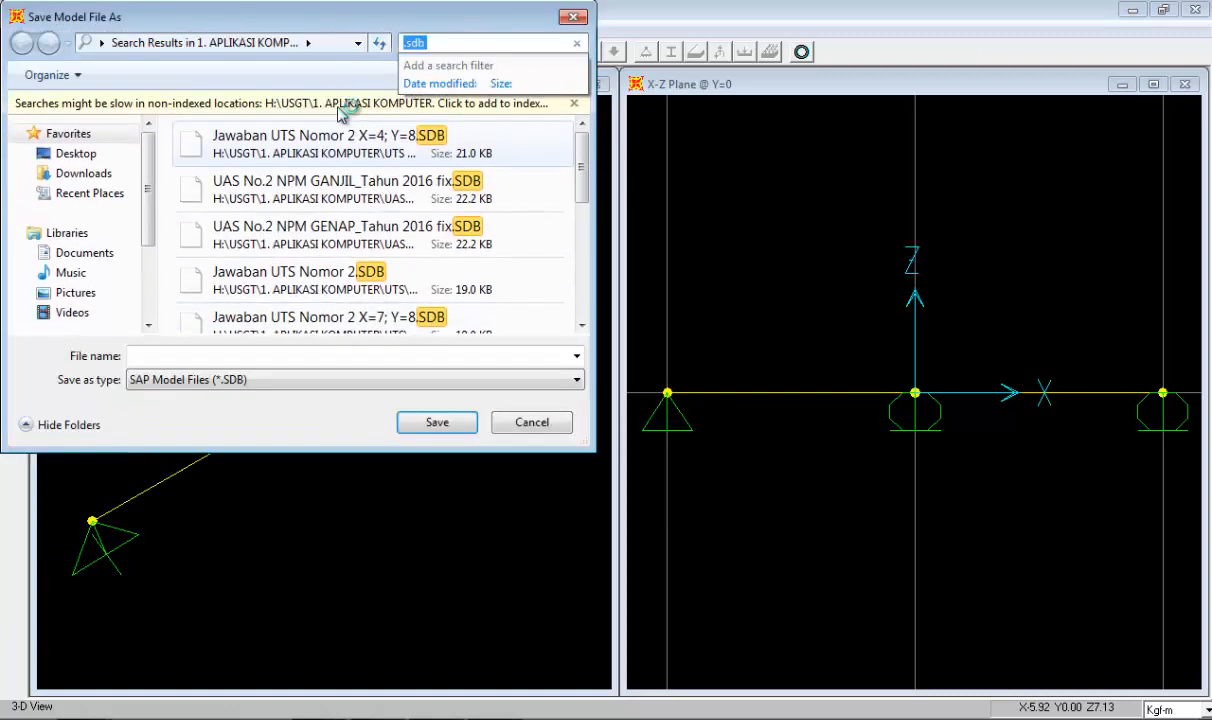
drag(303, 22, 652, 112)
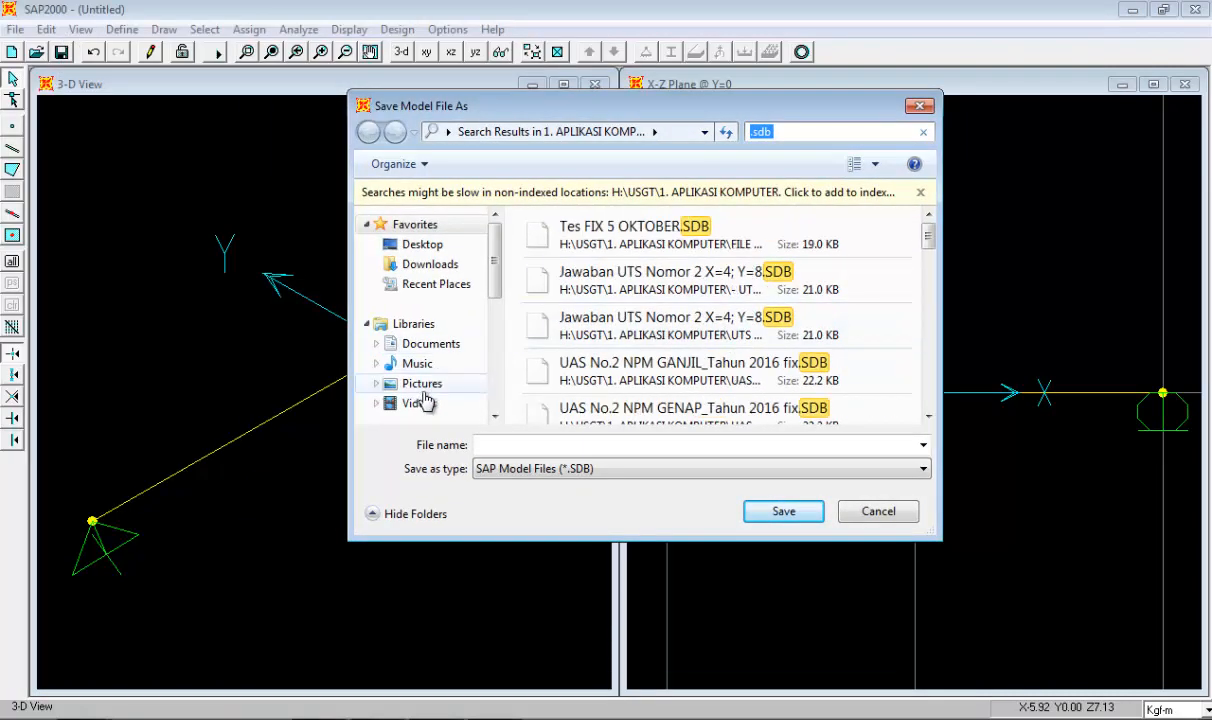
scroll(470, 248, down, 4)
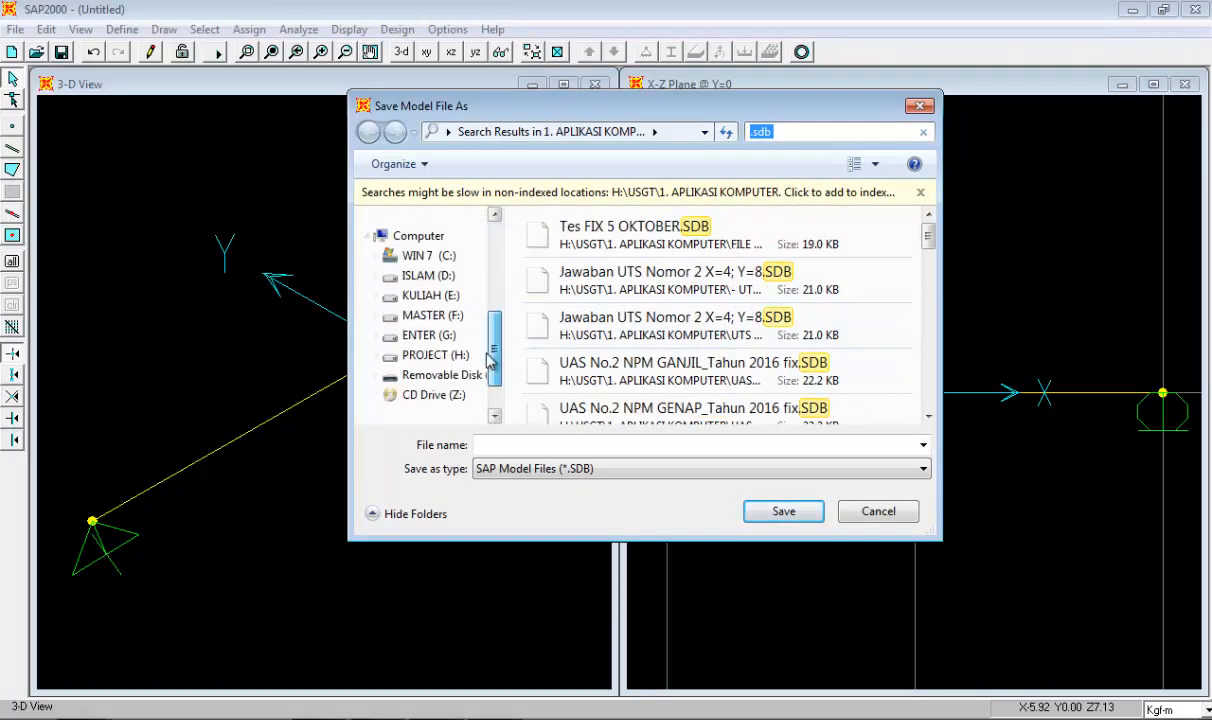
click(425, 355)
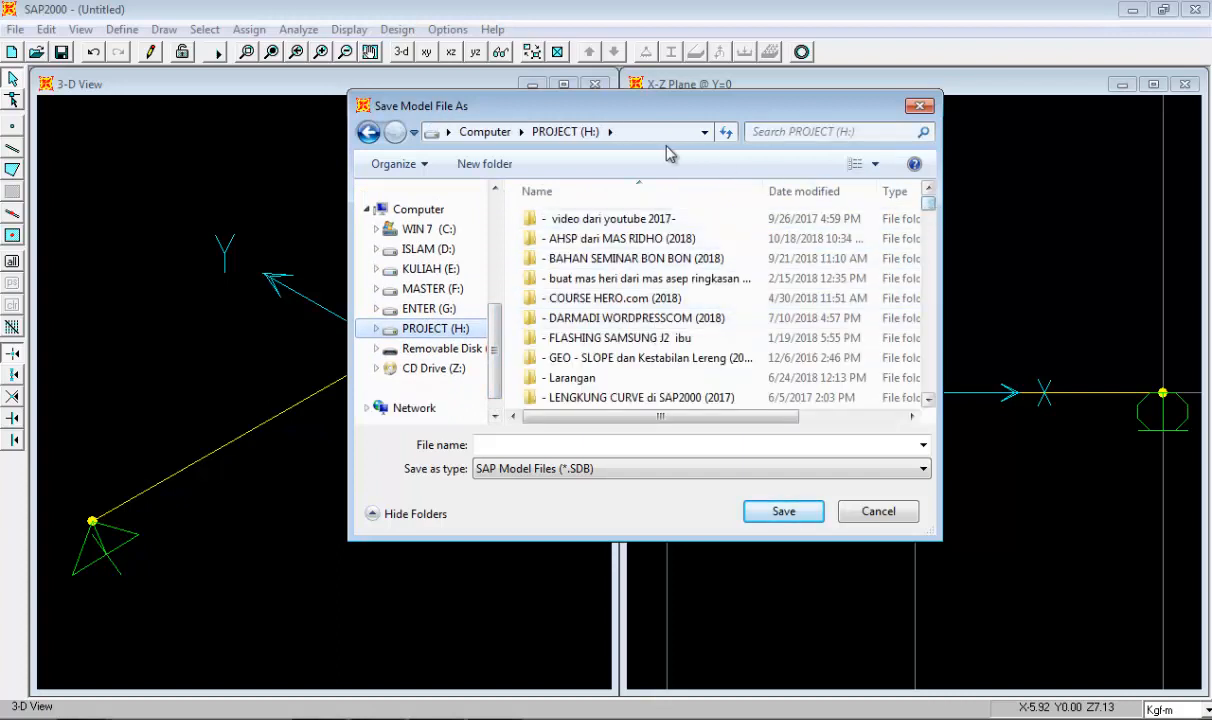
- Create a new folder named Belajar SAP2000 on the PROJECT (H:) drive for the model file
click(485, 165)
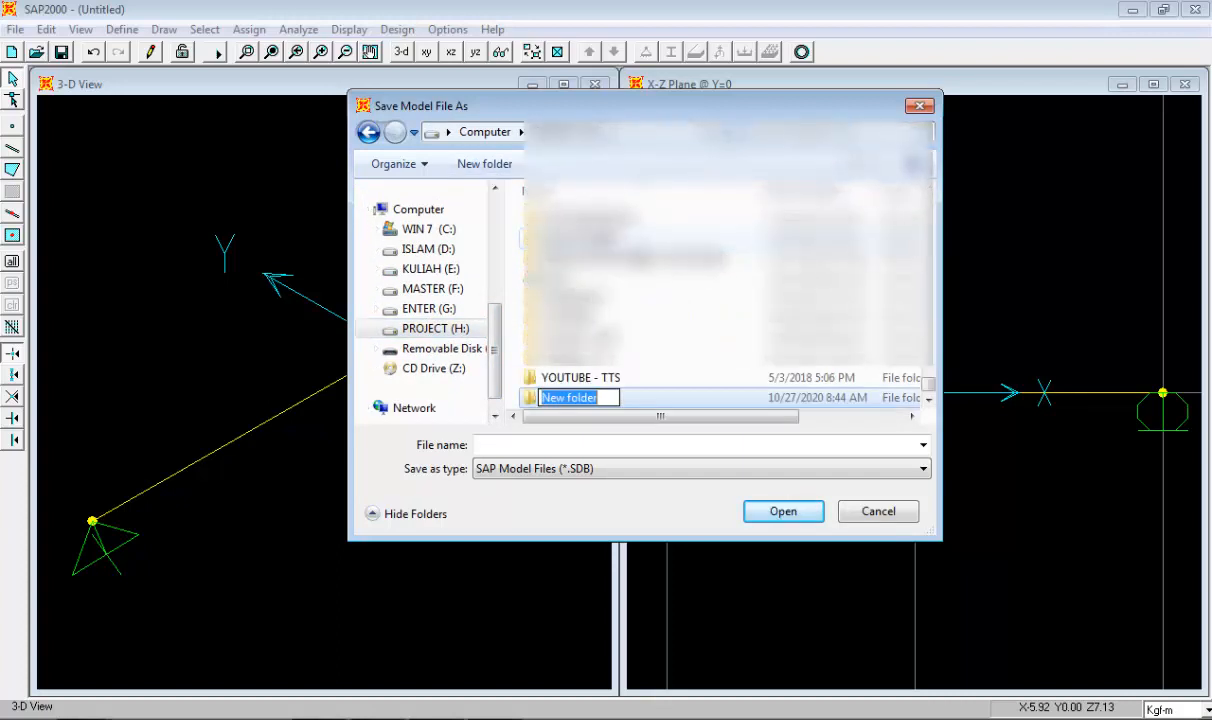
text(Bel)
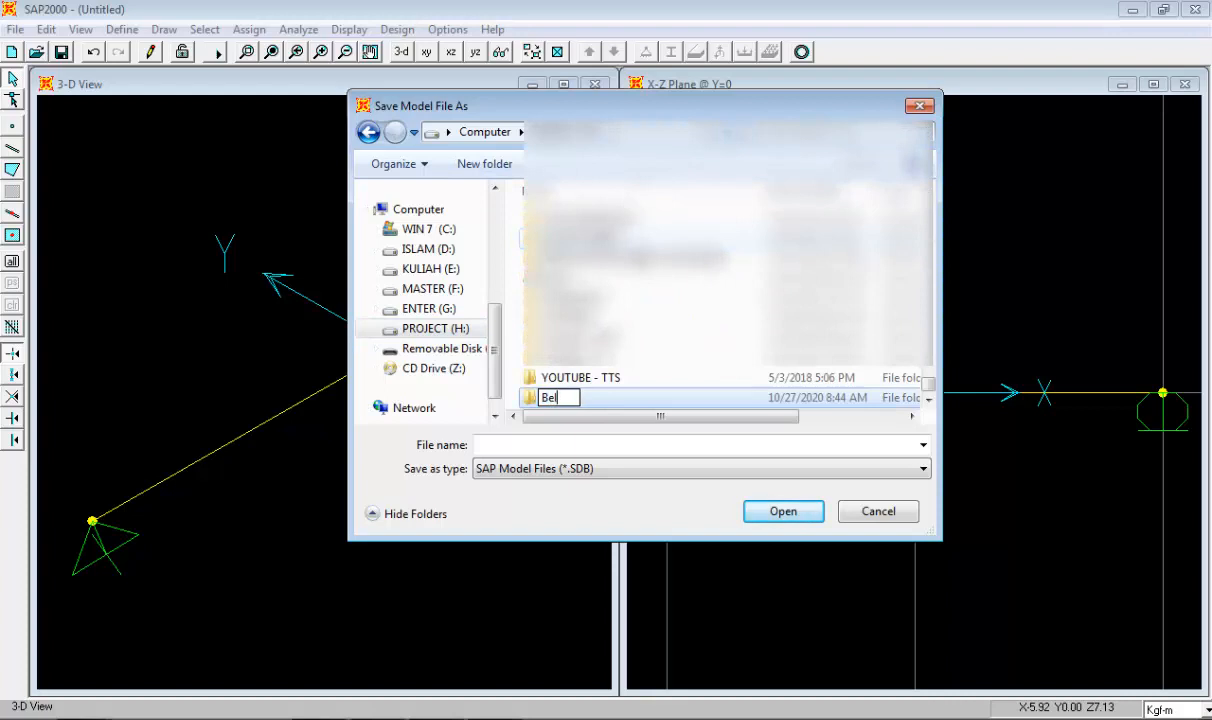
text(jar)
text(jar SAp2)
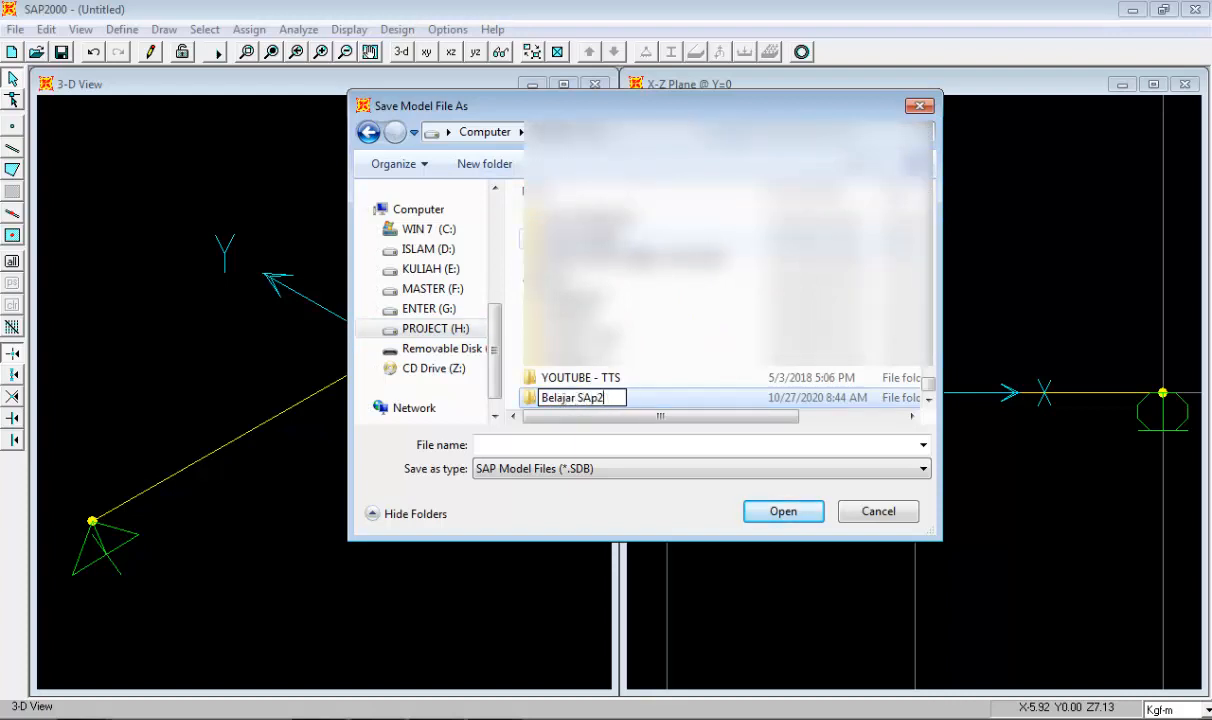
key(BackSpace)
key(BackSpace)
text(P2000)
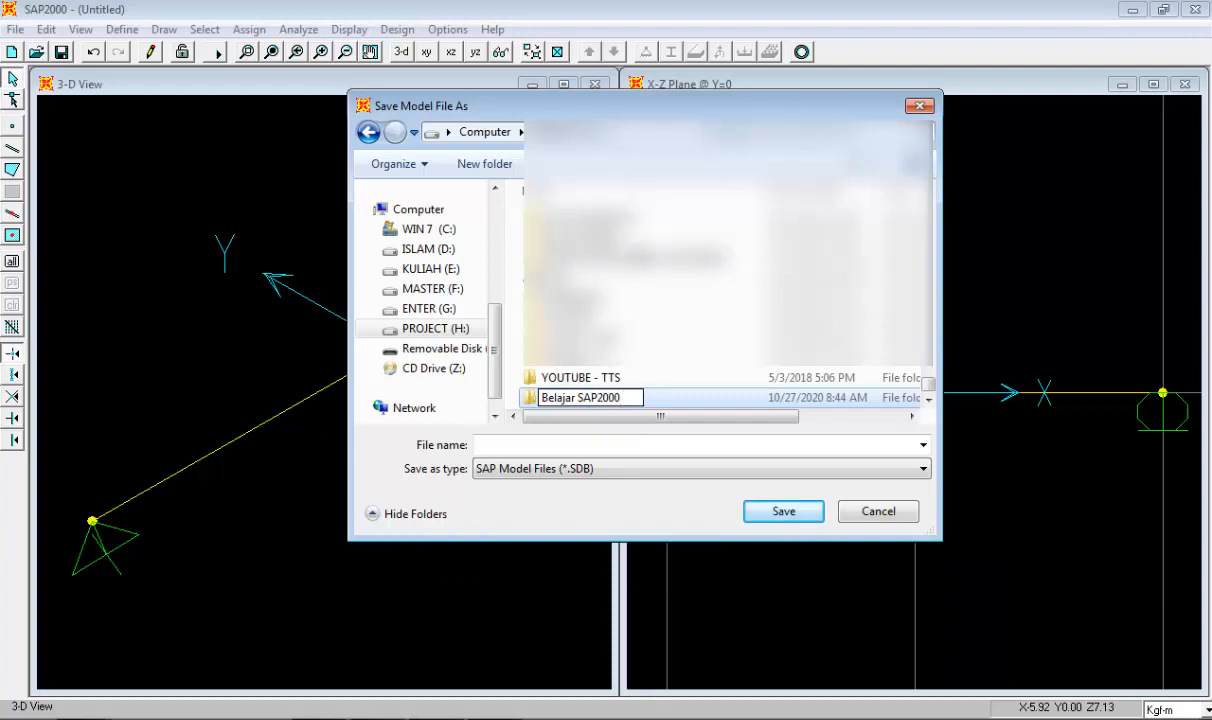
key(Return)
scroll(617, 295, up, 2)
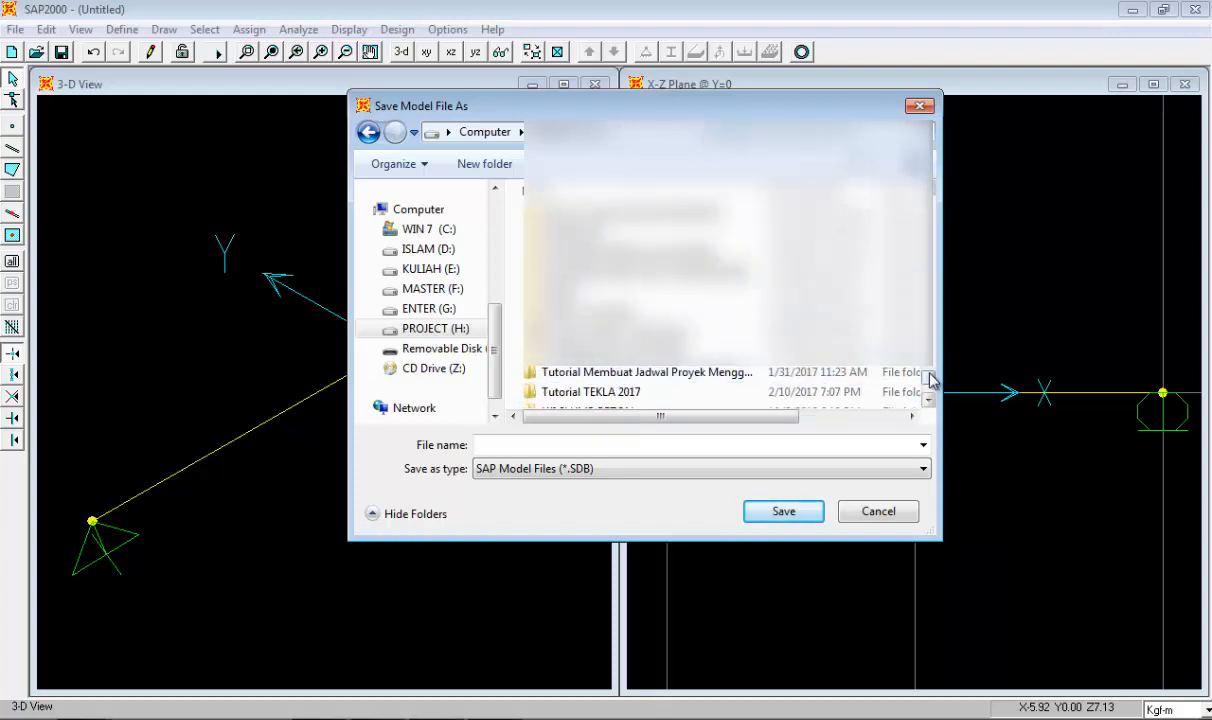
- Save the model as Belajar Simple Beam Okt 2020 in the Belajar SAP2000 folder on the PROJECT (H:) drive
drag(930, 379, 955, 182)
scroll(612, 340, down, 2)
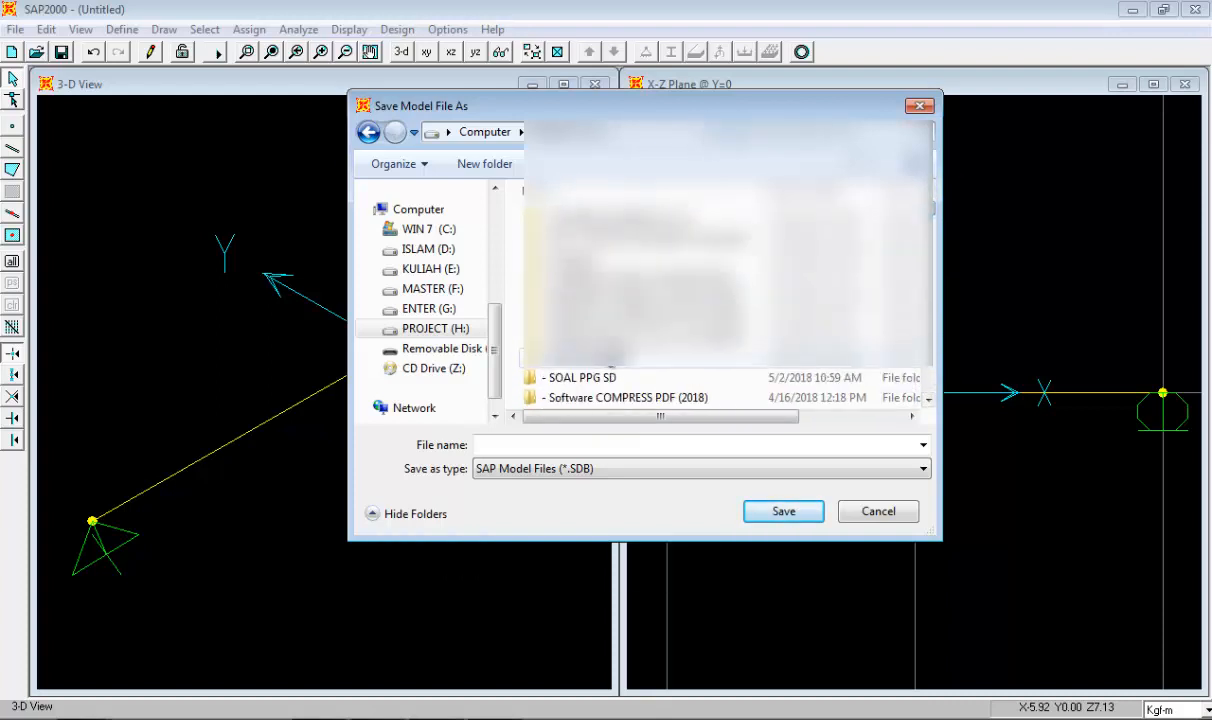
scroll(612, 340, down, 5)
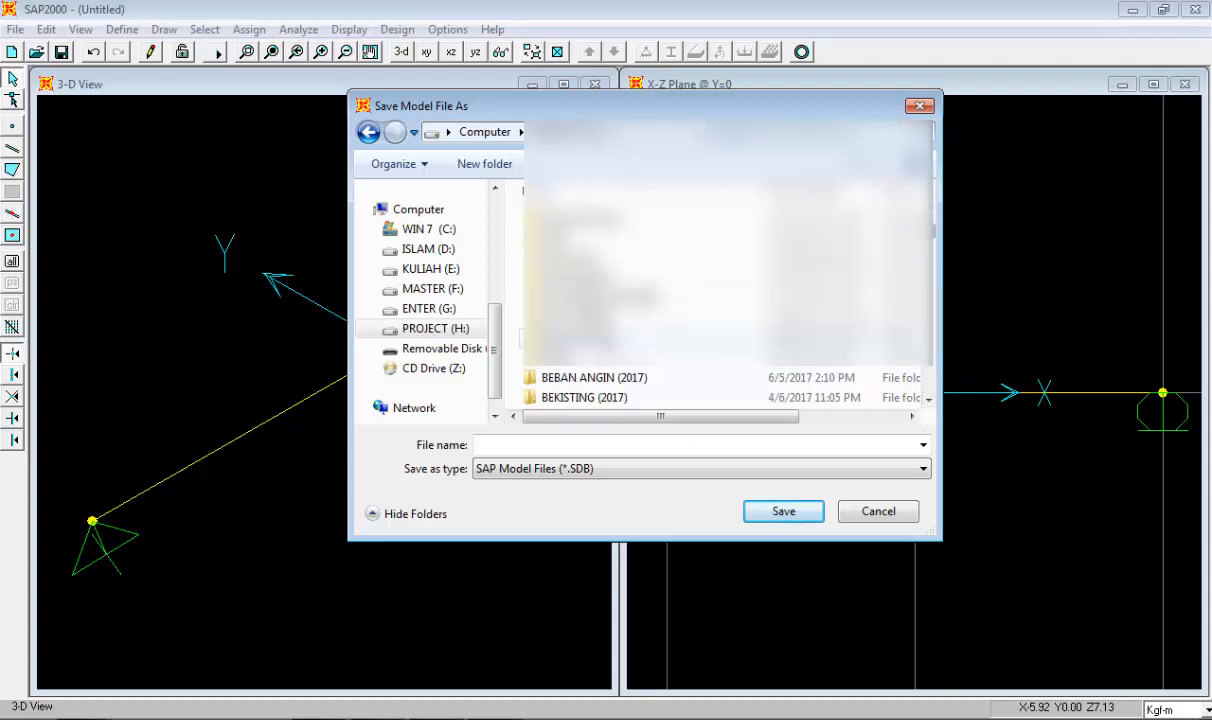
scroll(620, 307, down, 1)
double_click(620, 307)
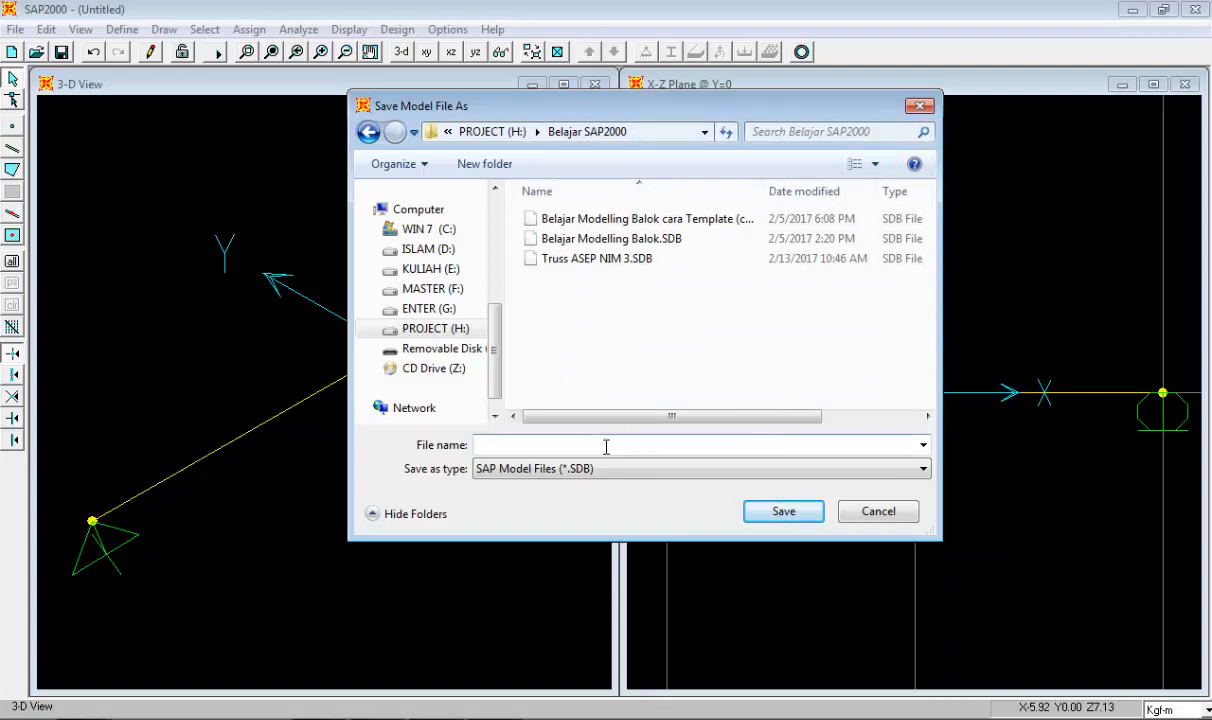
text(Belajar)
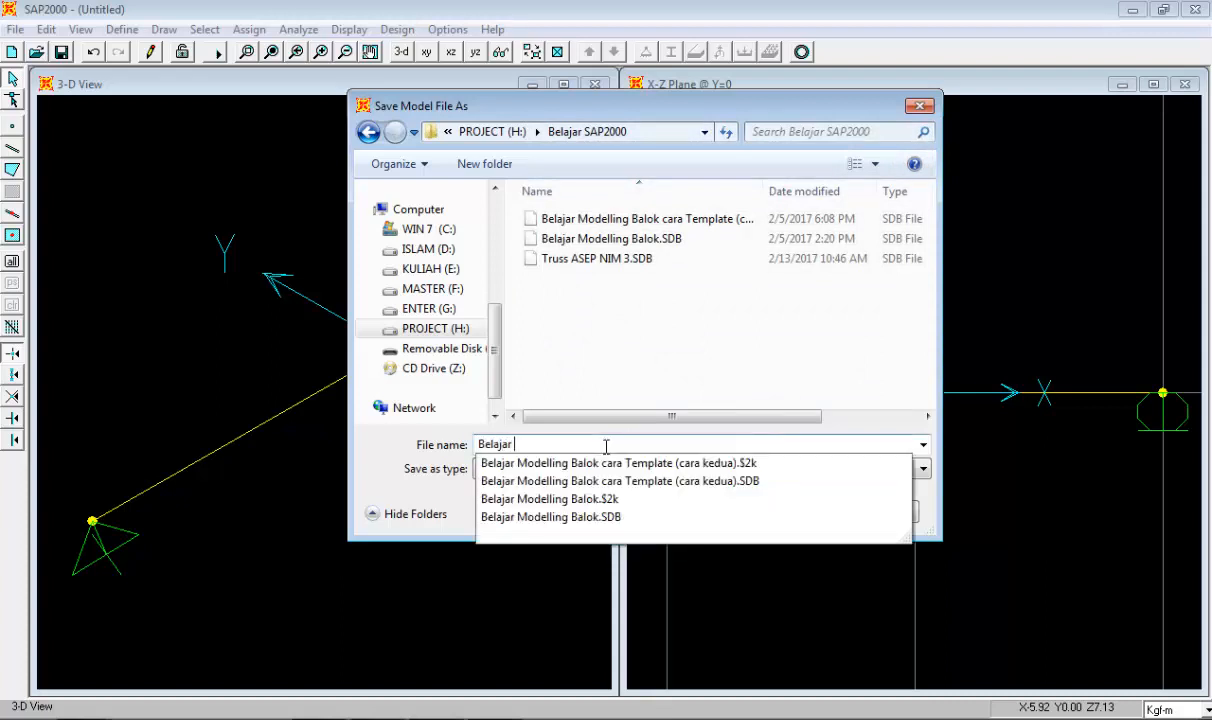
text( Simple Beam Okt 2020)
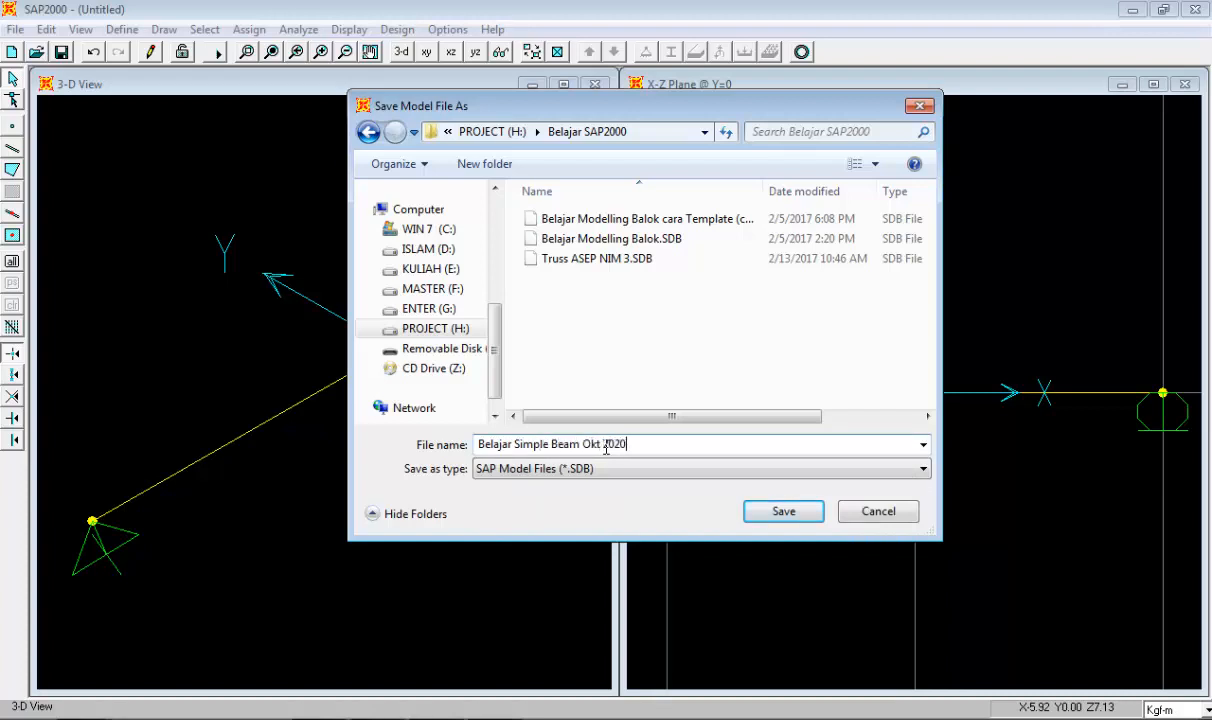
key(Return)
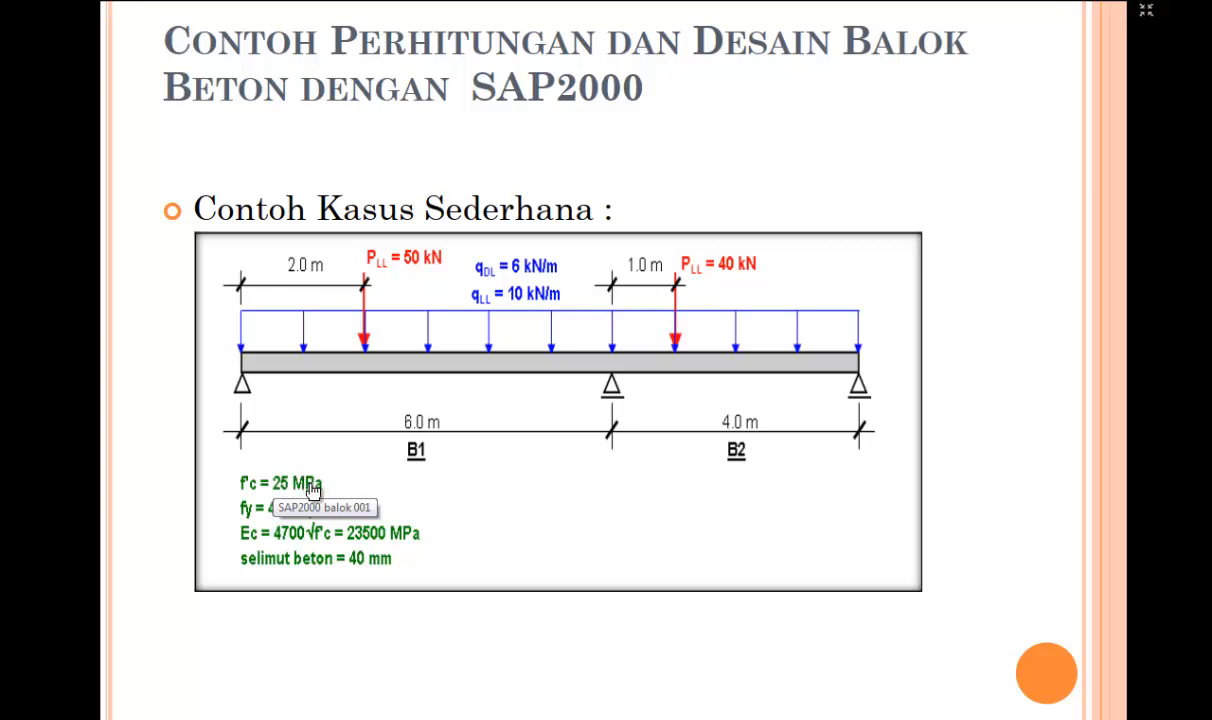
- Return from the beam slide to SAP2000 and set the model units to N-mm
key(super)
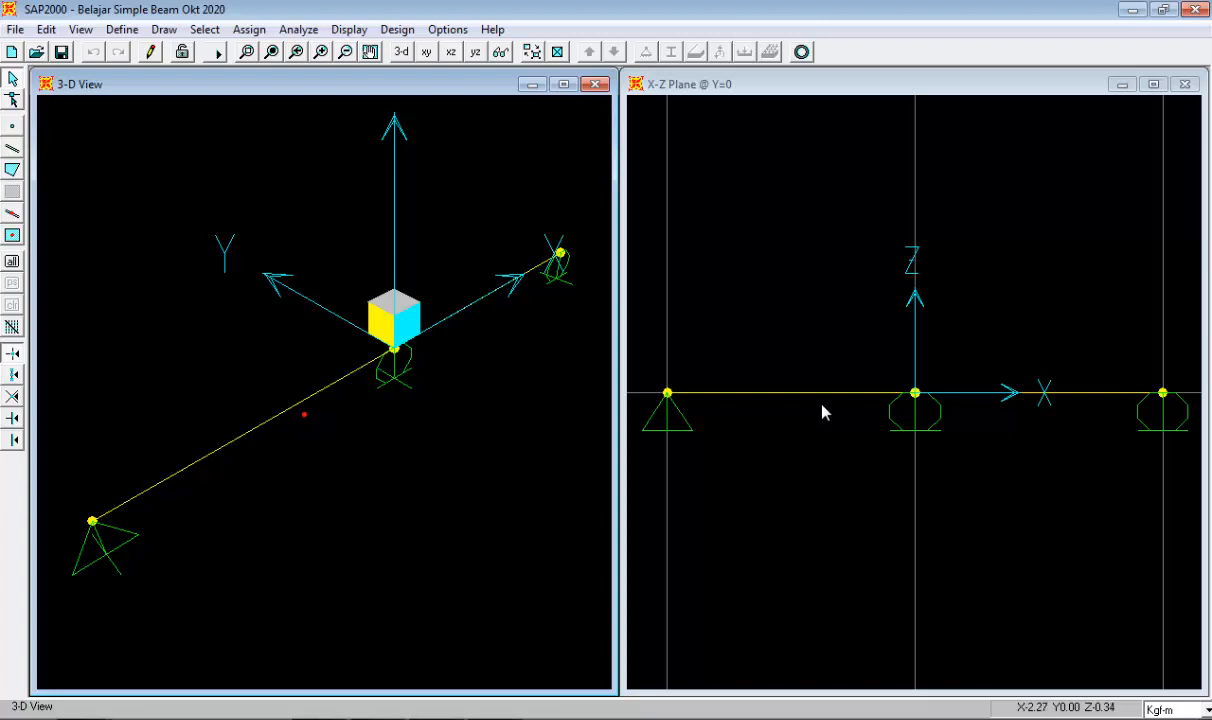
click(1207, 710)
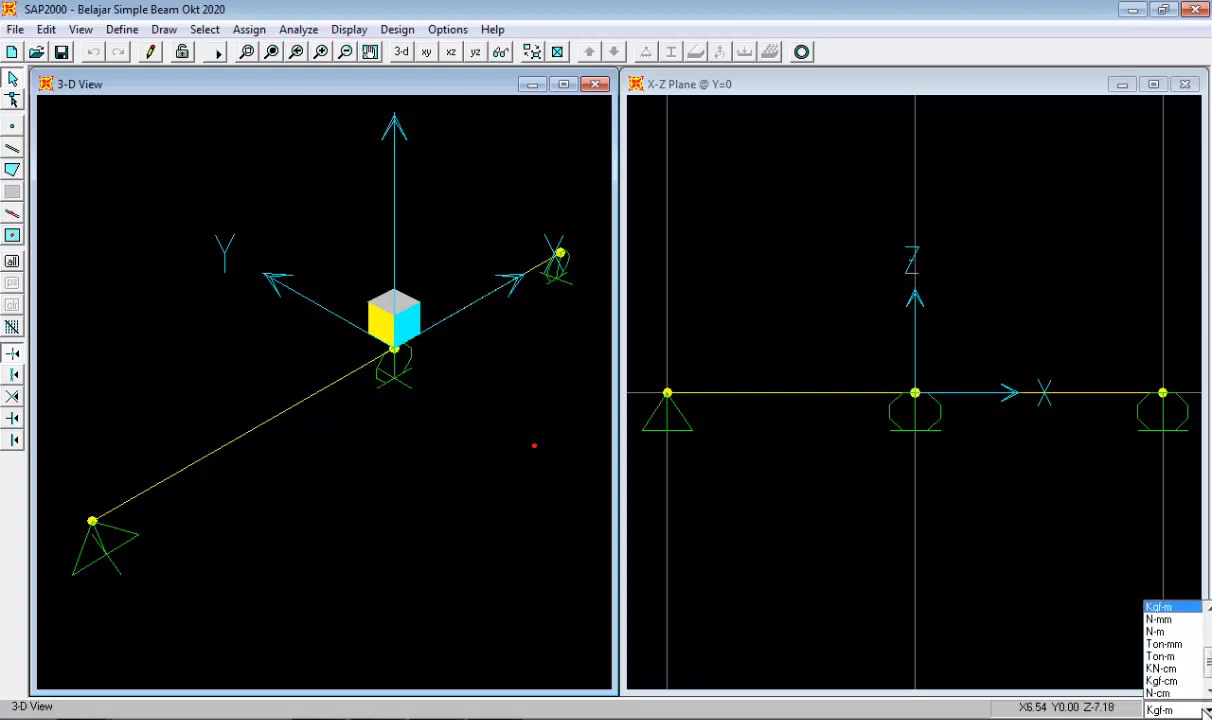
click(1176, 624)
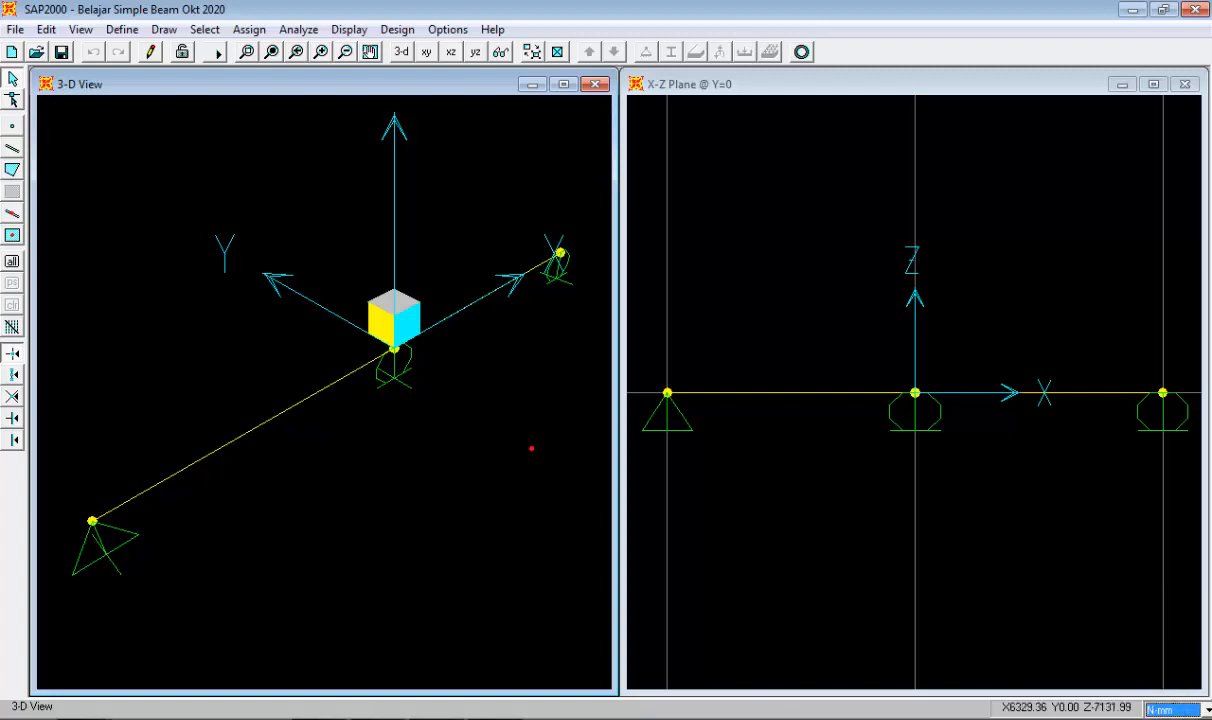
- Switch to Microsoft Word with a blank document and dismiss the list of recovered files
click(25, 718)
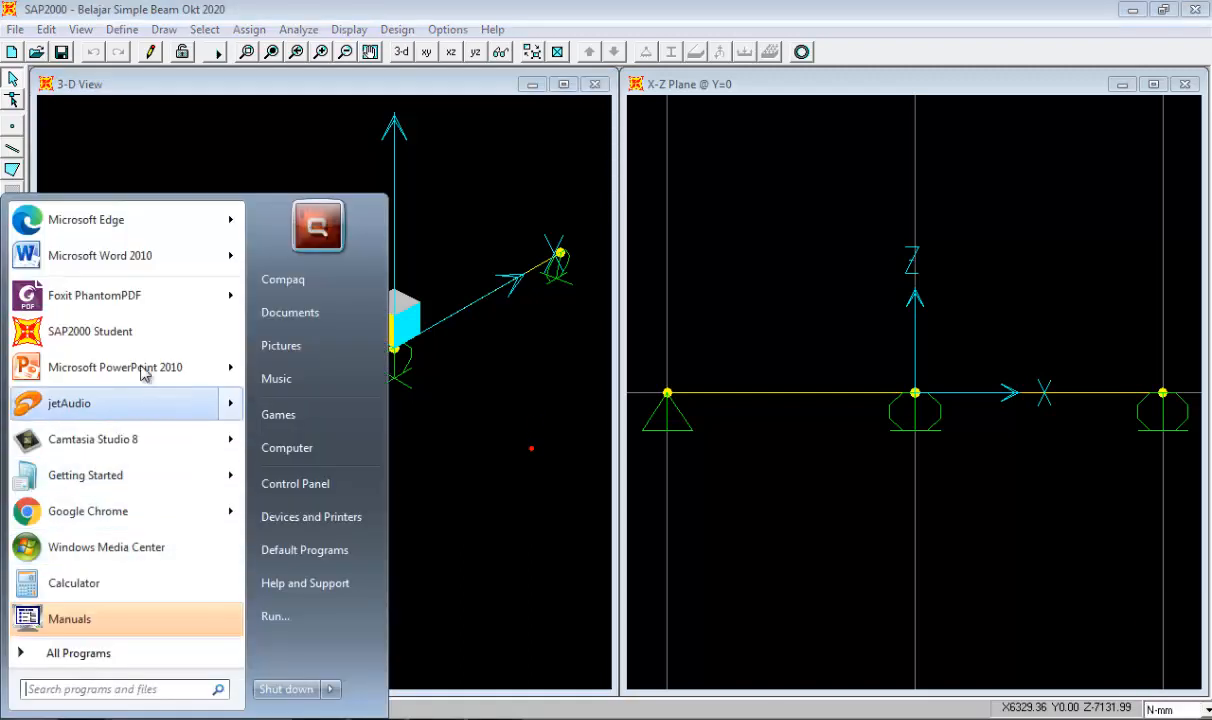
click(117, 258)
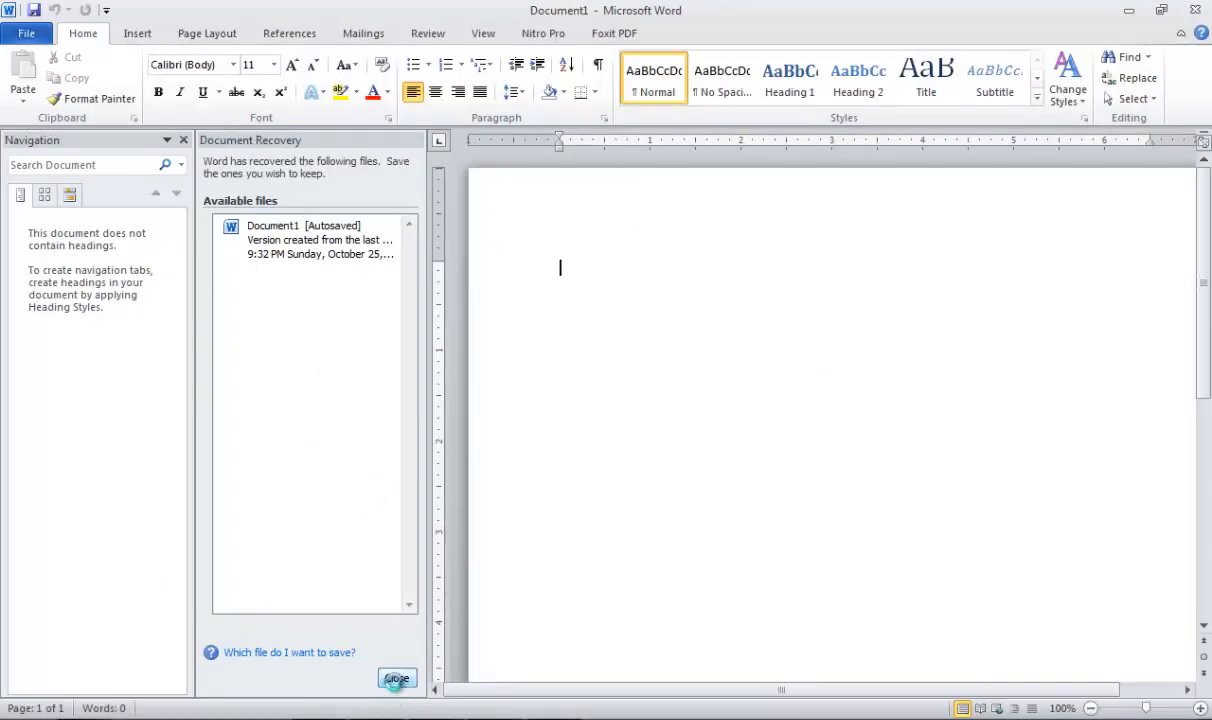
click(396, 678)
click(473, 287)
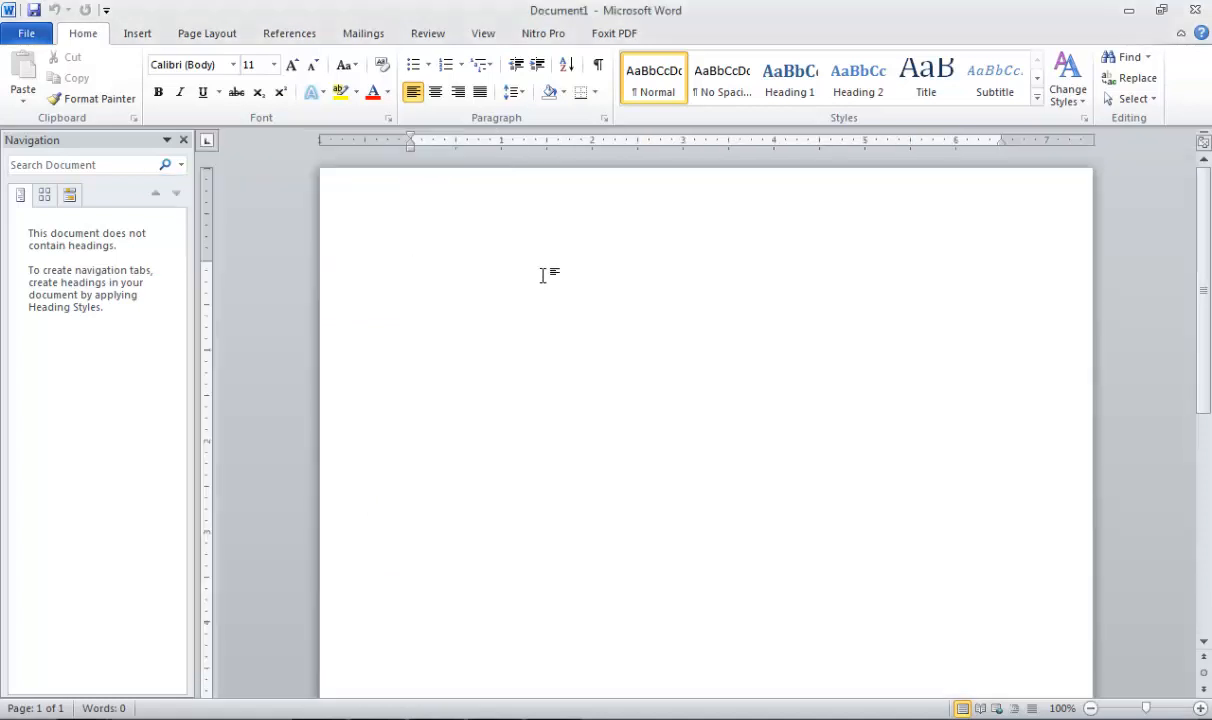
key(Escape)
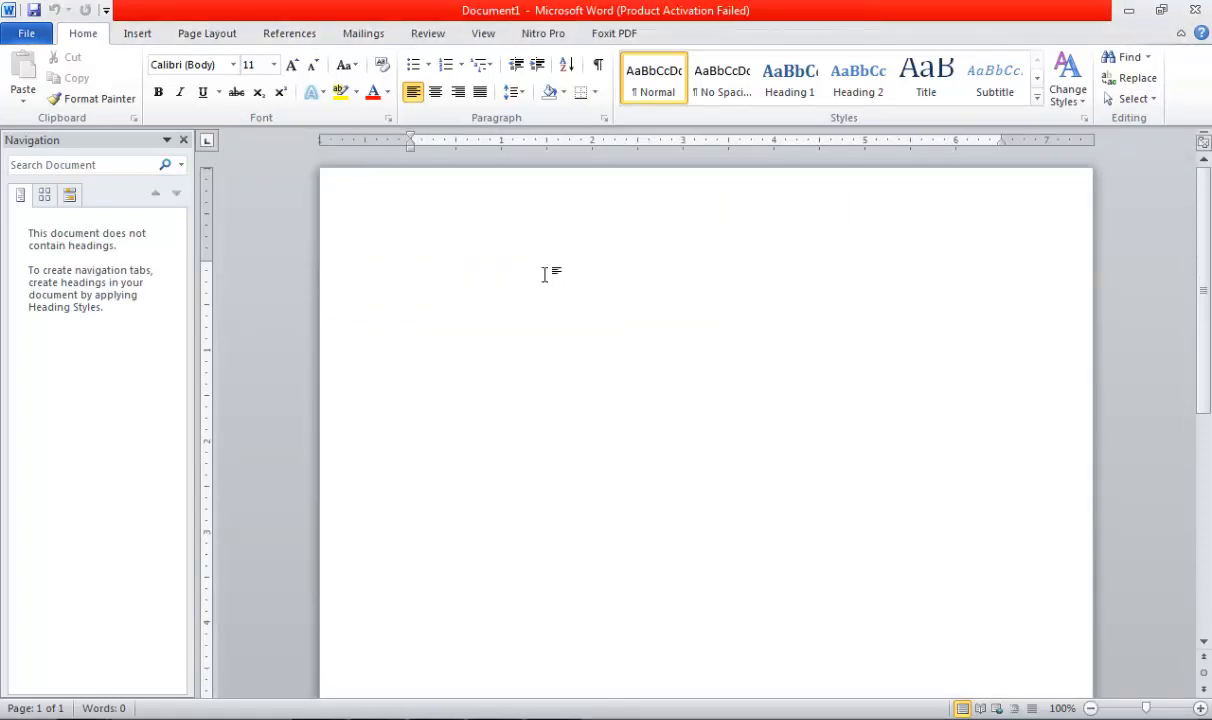
- Write the unit conversion 1 MPa = 1 N/mm2 with the 2 as superscript, and select the line
text(1 MPa)
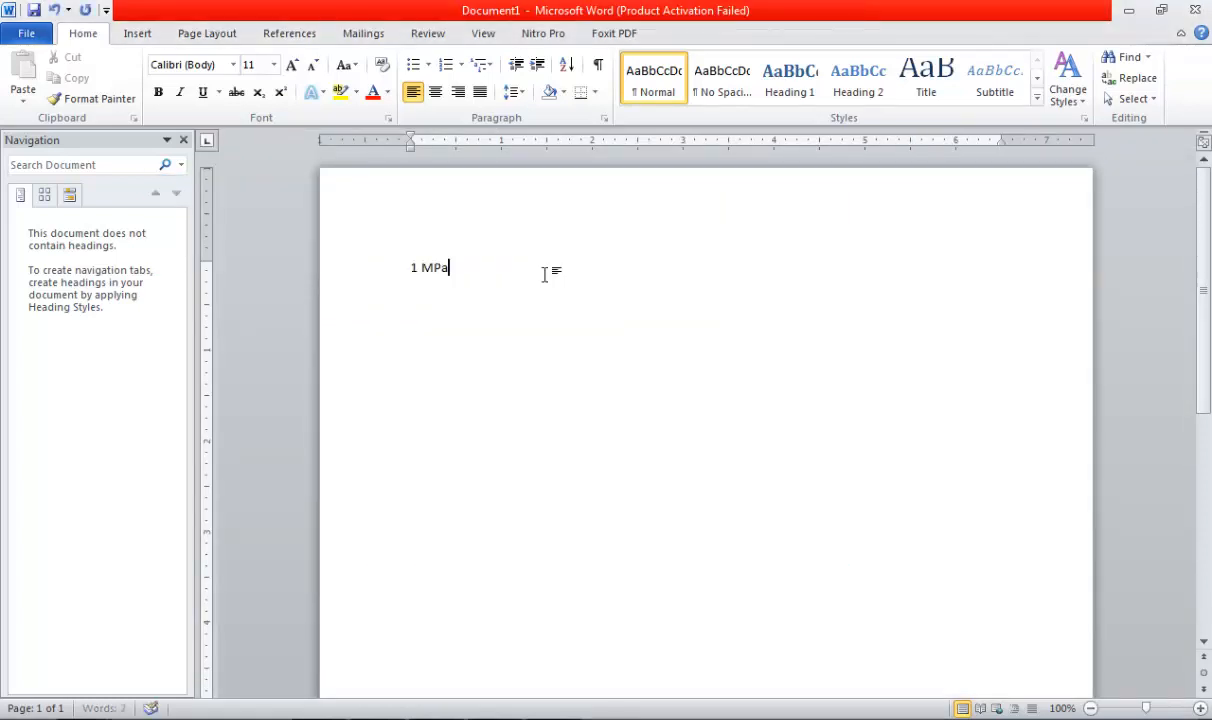
text( = 1 N/mm2)
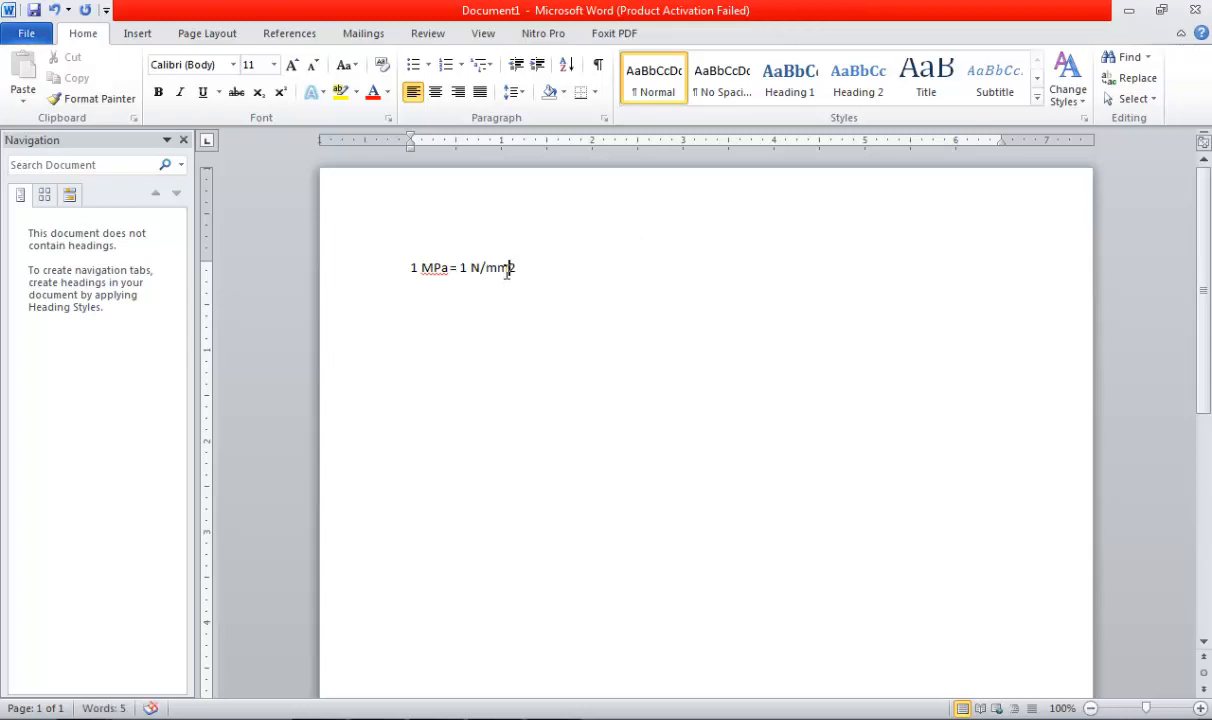
mouse_move(507, 273)
mouse_down()
mouse_move(523, 273)
mouse_move(512, 262)
mouse_up()
click(536, 270)
key(ctrl+shift+equal)
drag(576, 311, 418, 250)
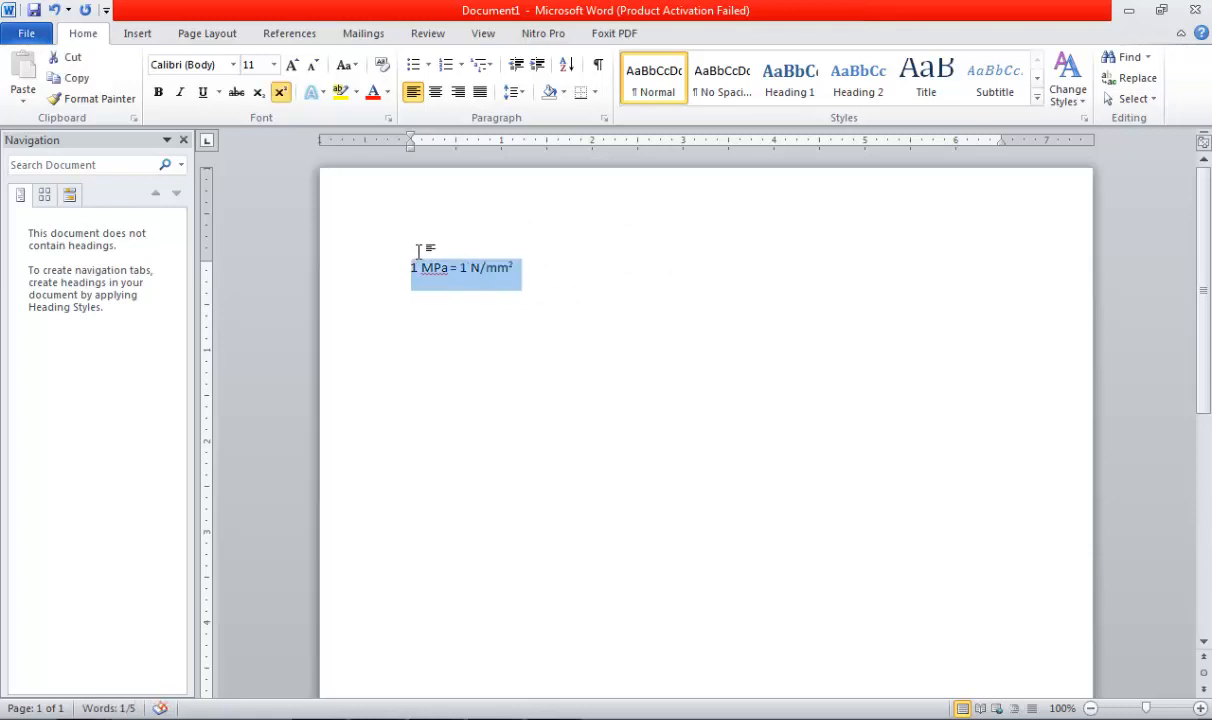
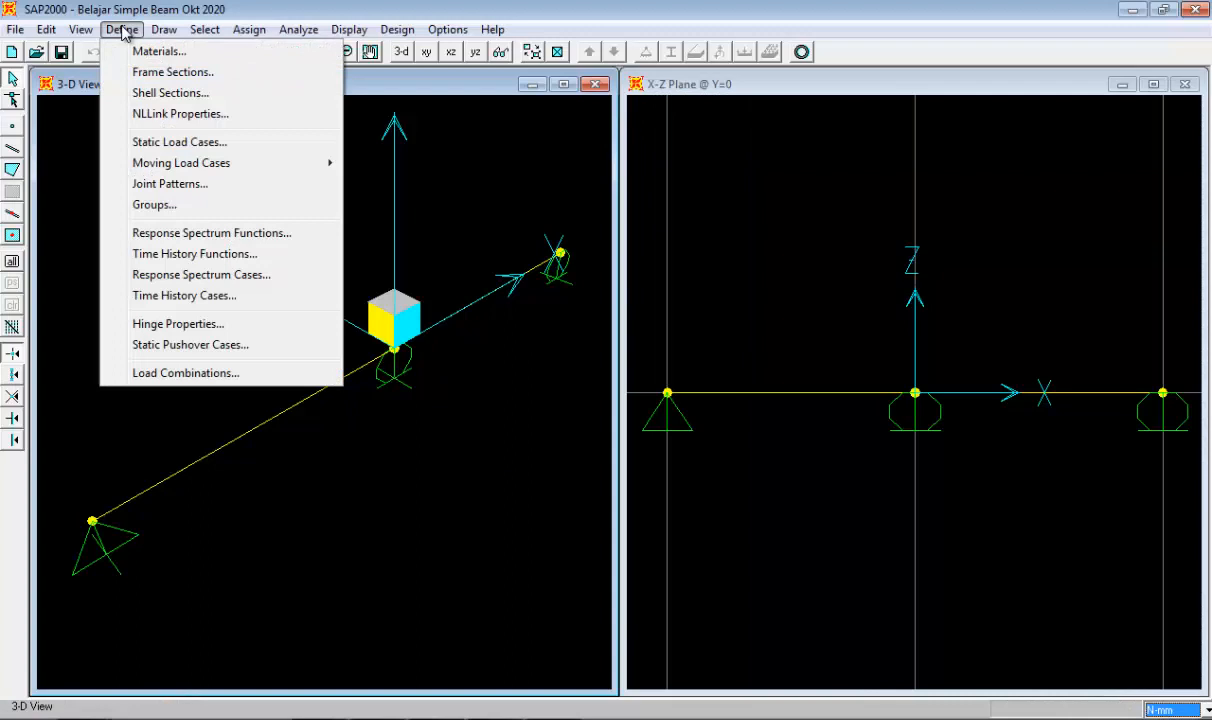
- Open the material definitions in SAP2000 and look through the CONC, OTHER and STEEL materials
click(146, 52)
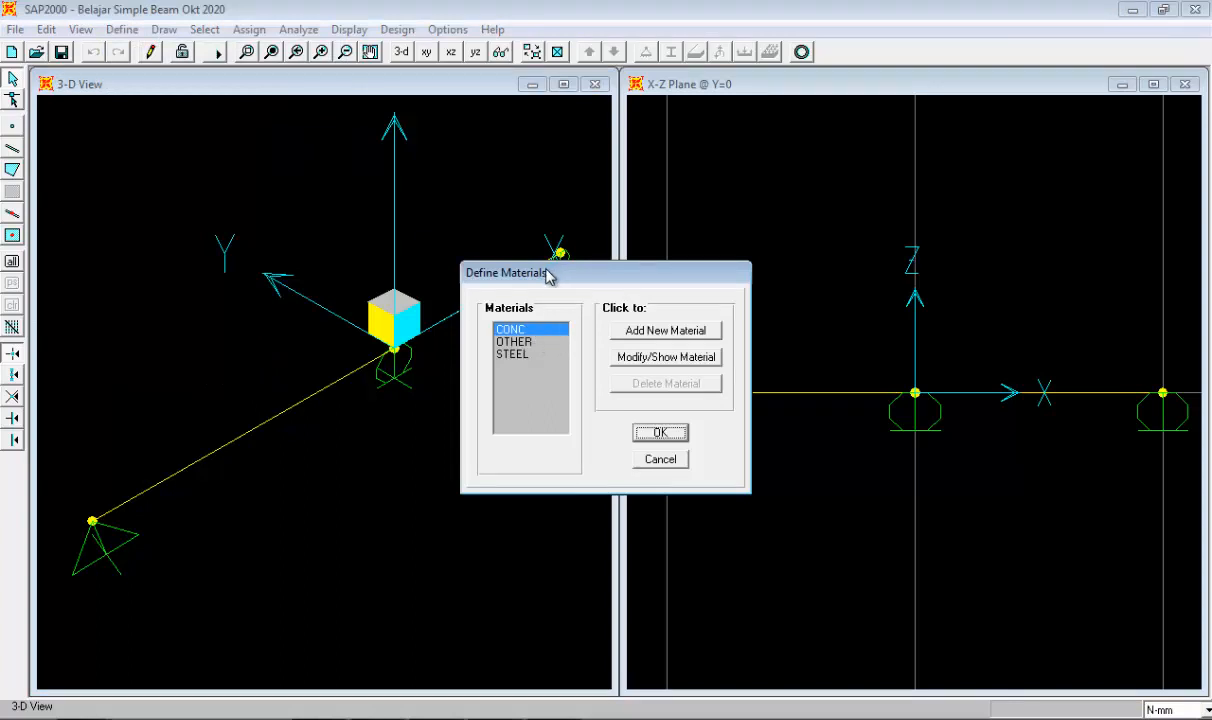
click(515, 343)
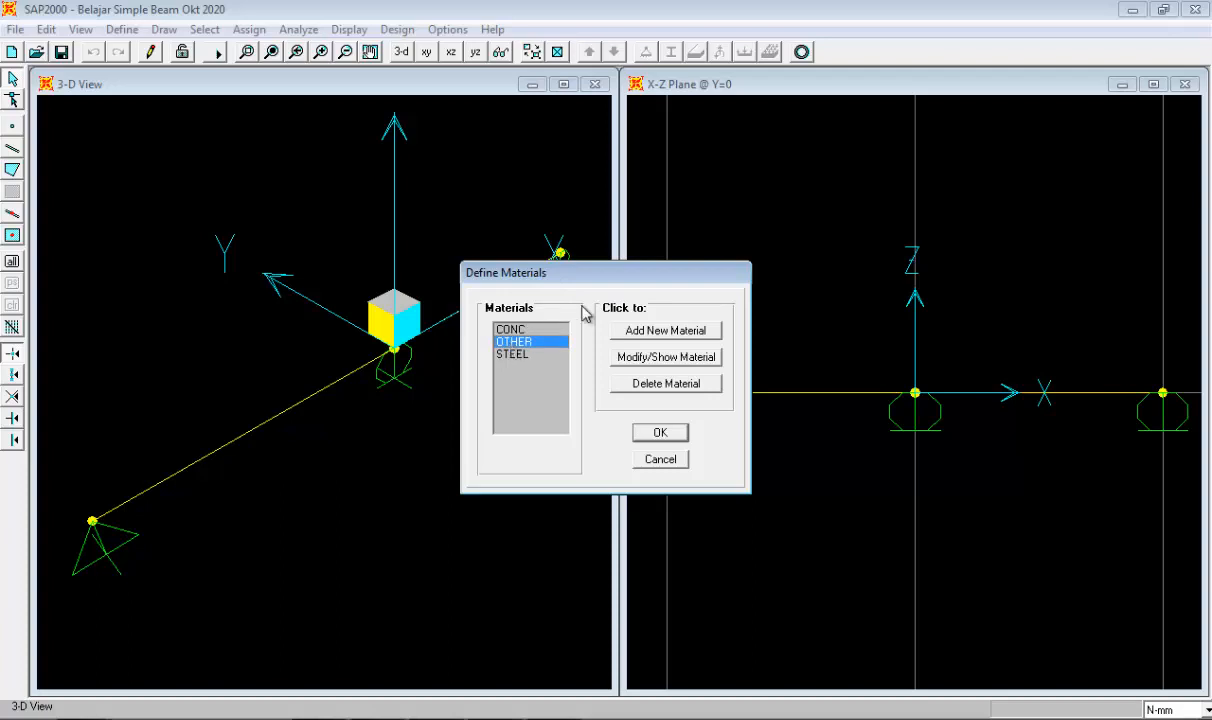
click(524, 355)
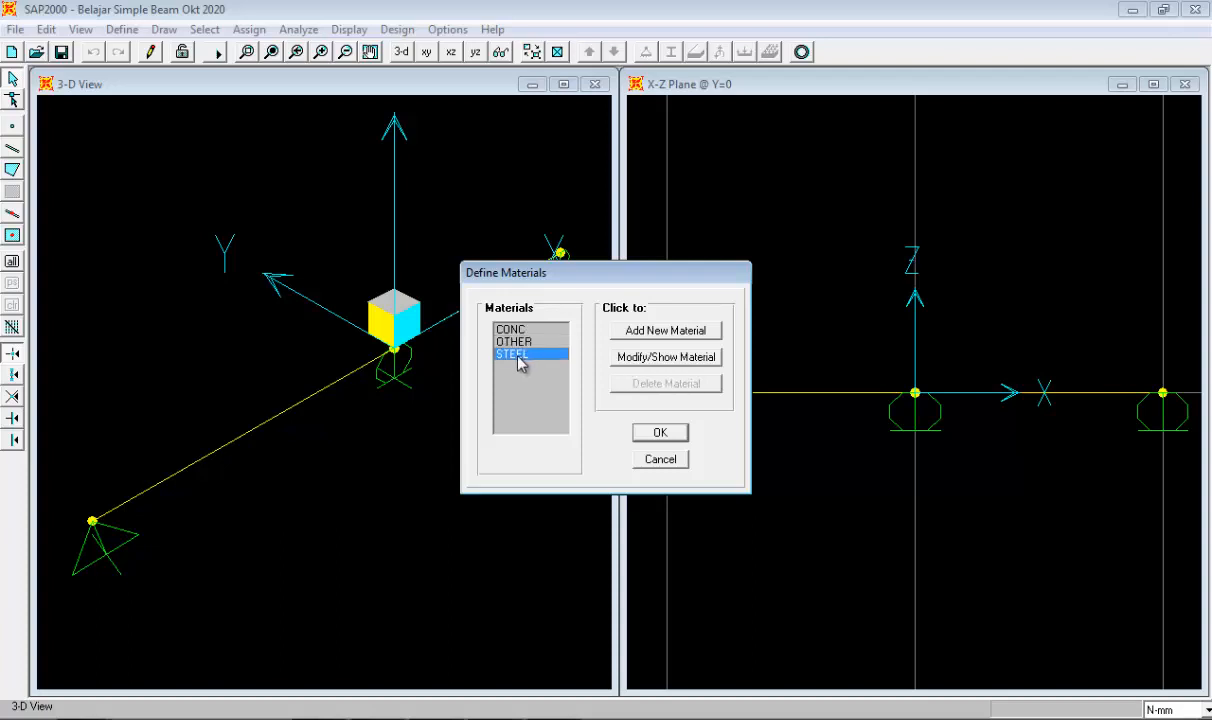
click(515, 330)
click(528, 356)
click(533, 333)
click(528, 356)
click(534, 336)
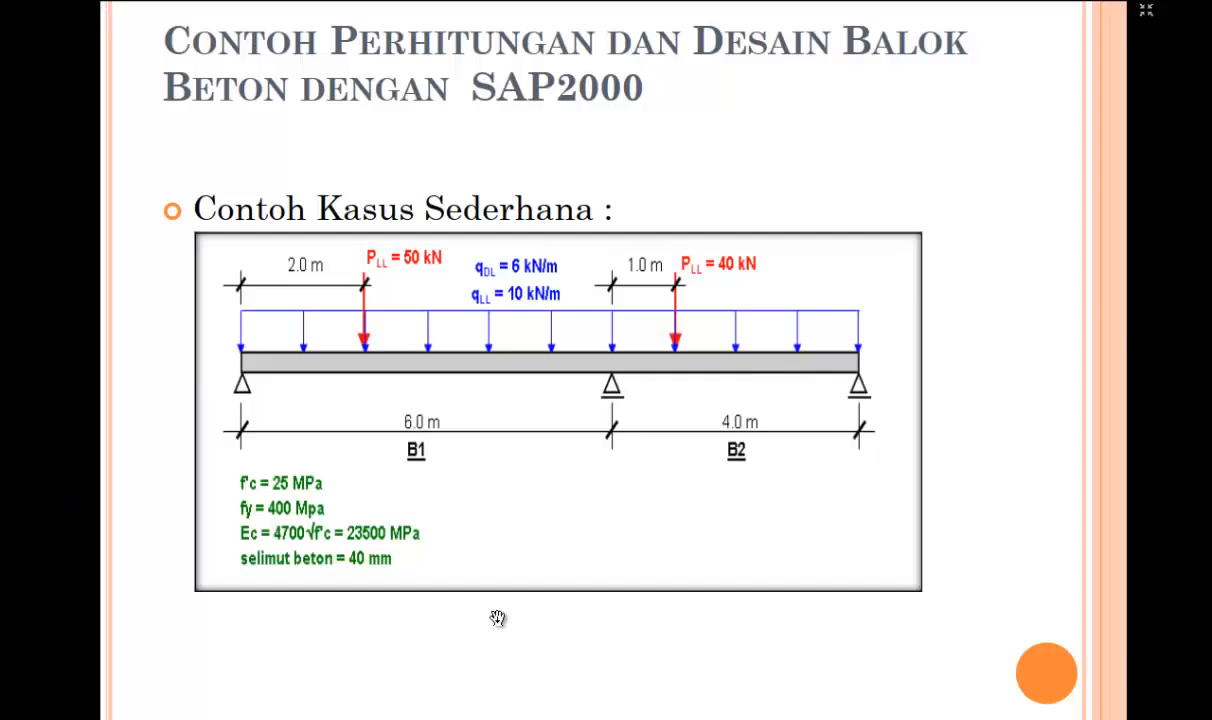
- Read the slides on the beam template and modifying grid lines, then return to SAP2000 and cancel the material definitions
click(499, 617)
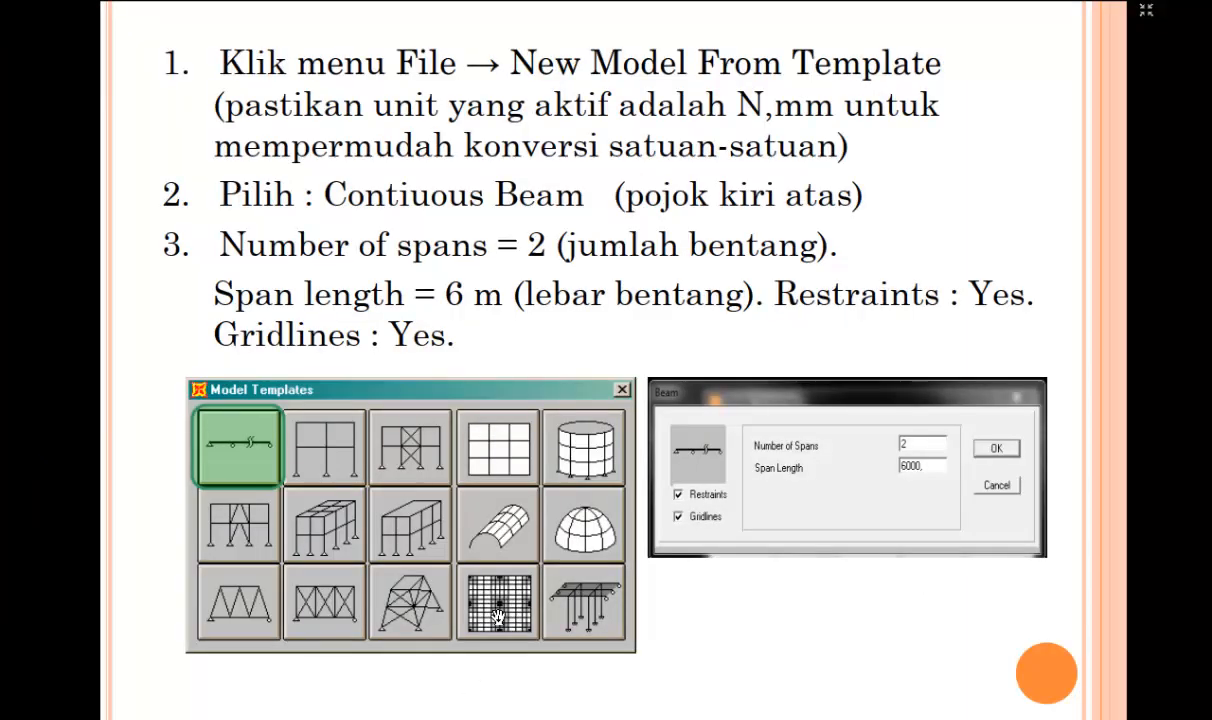
click(499, 617)
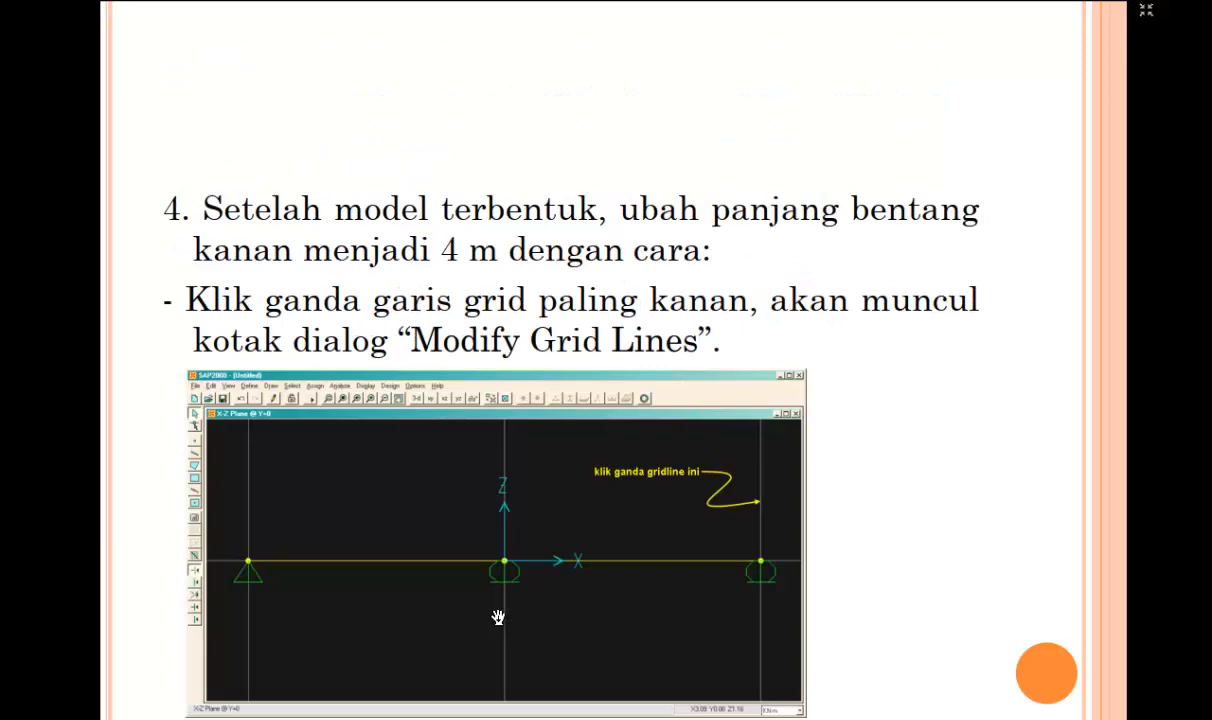
key(Escape)
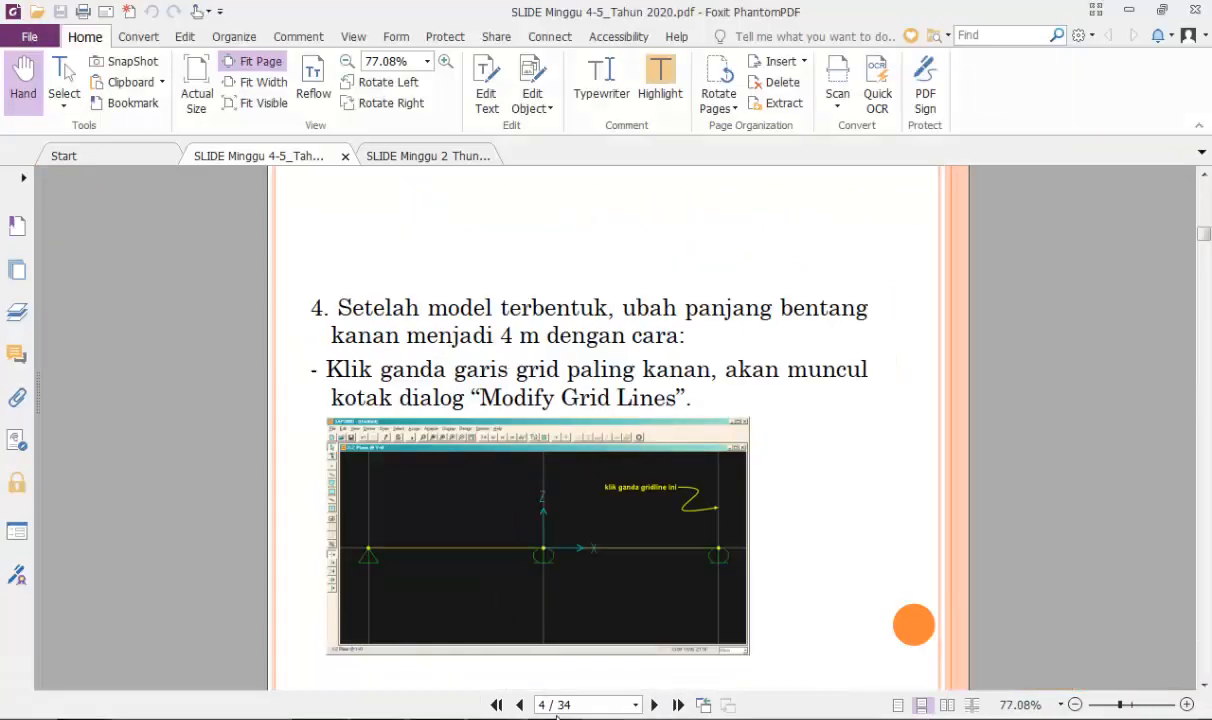
click(1098, 10)
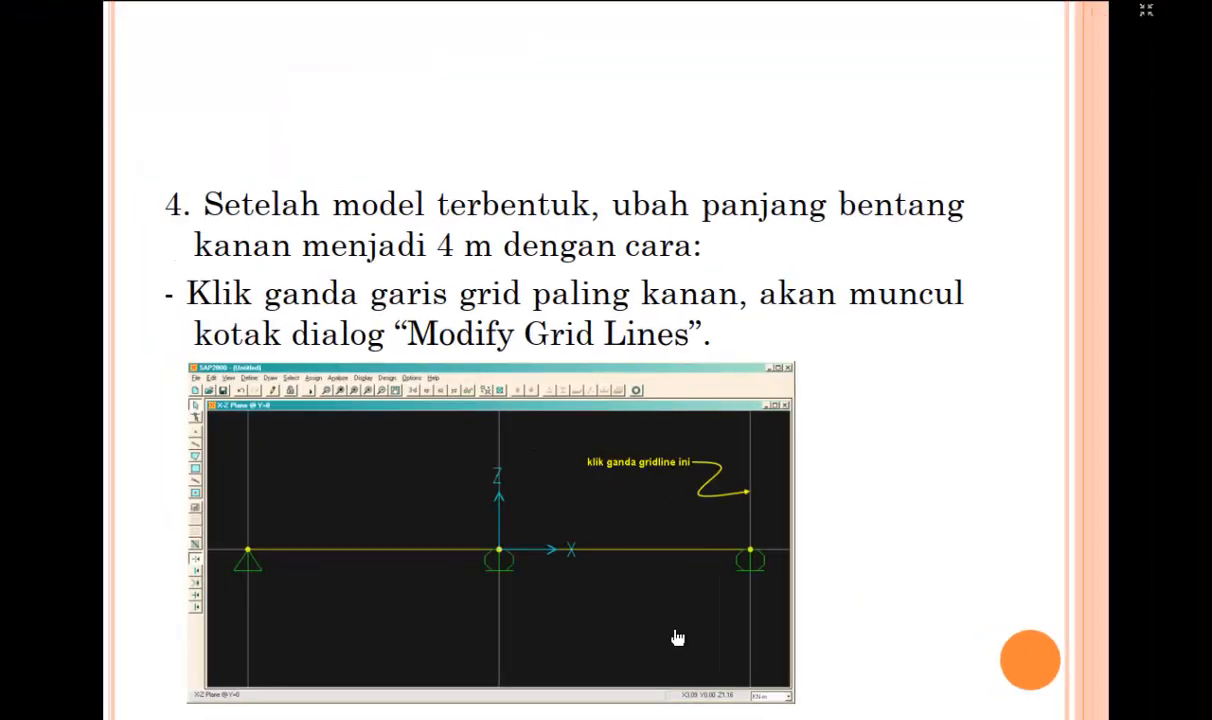
key(super)
key(alt+Tab)
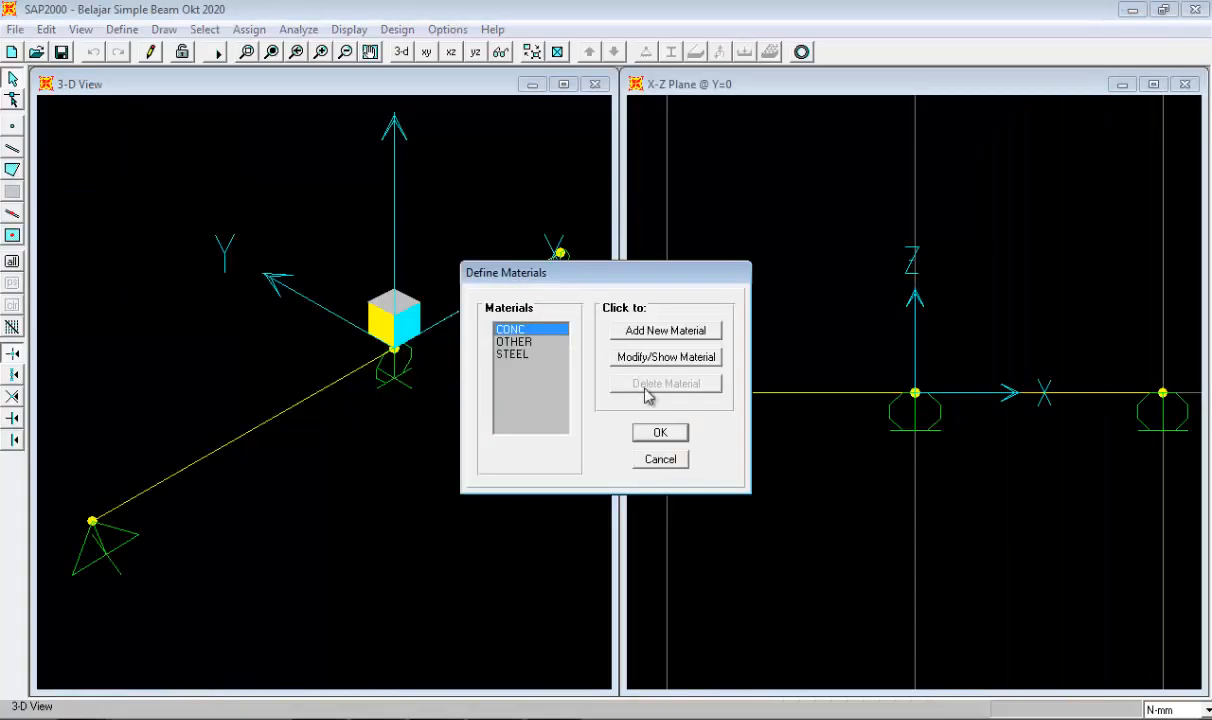
click(657, 462)
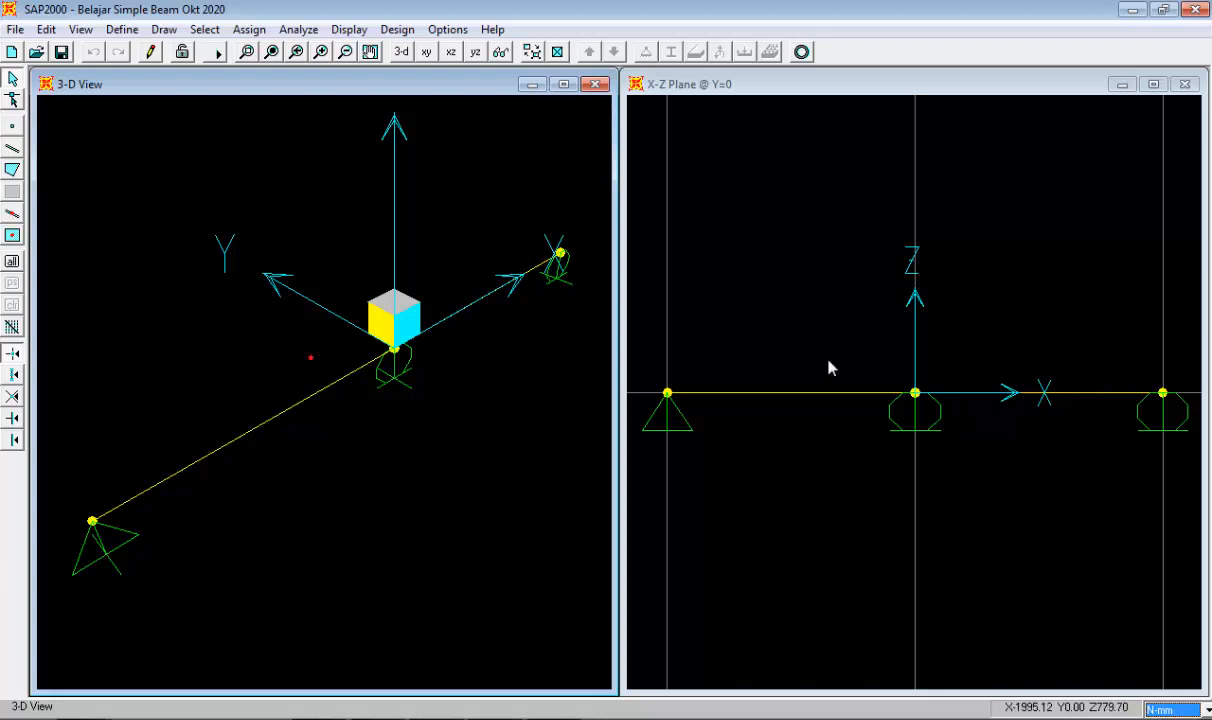
- Check the element length of the left span and of the right span in their frame information
click(787, 393)
right_click(787, 394)
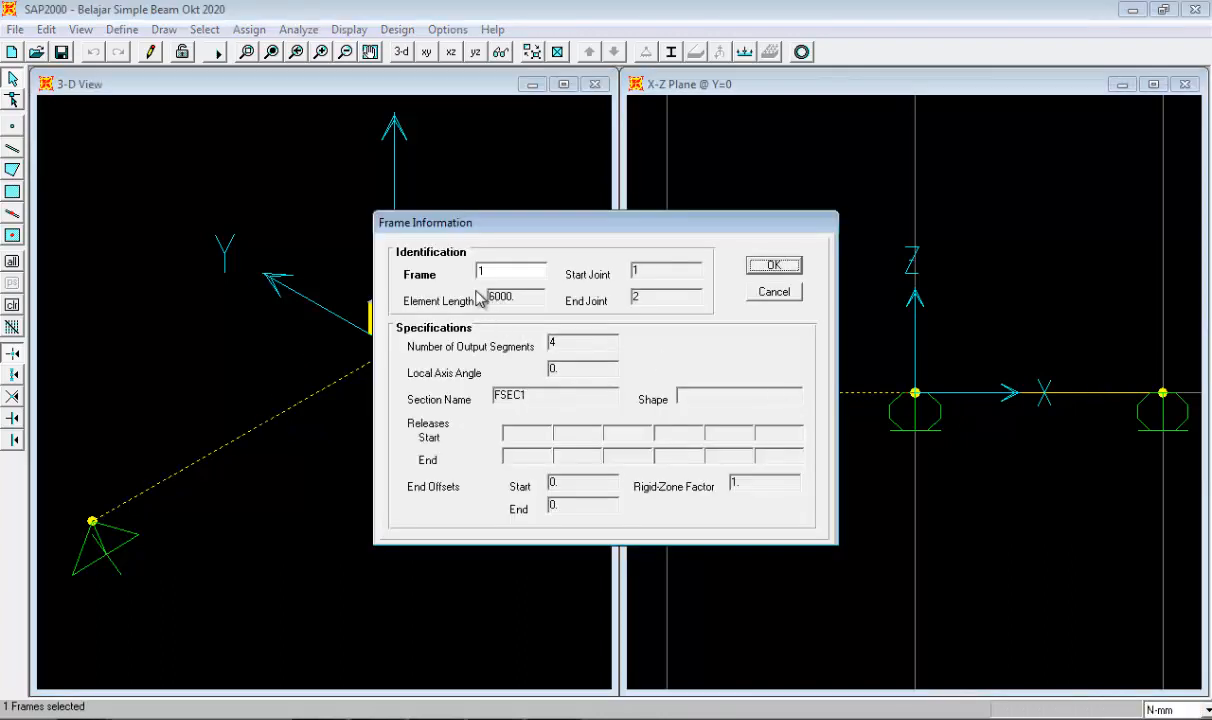
click(768, 292)
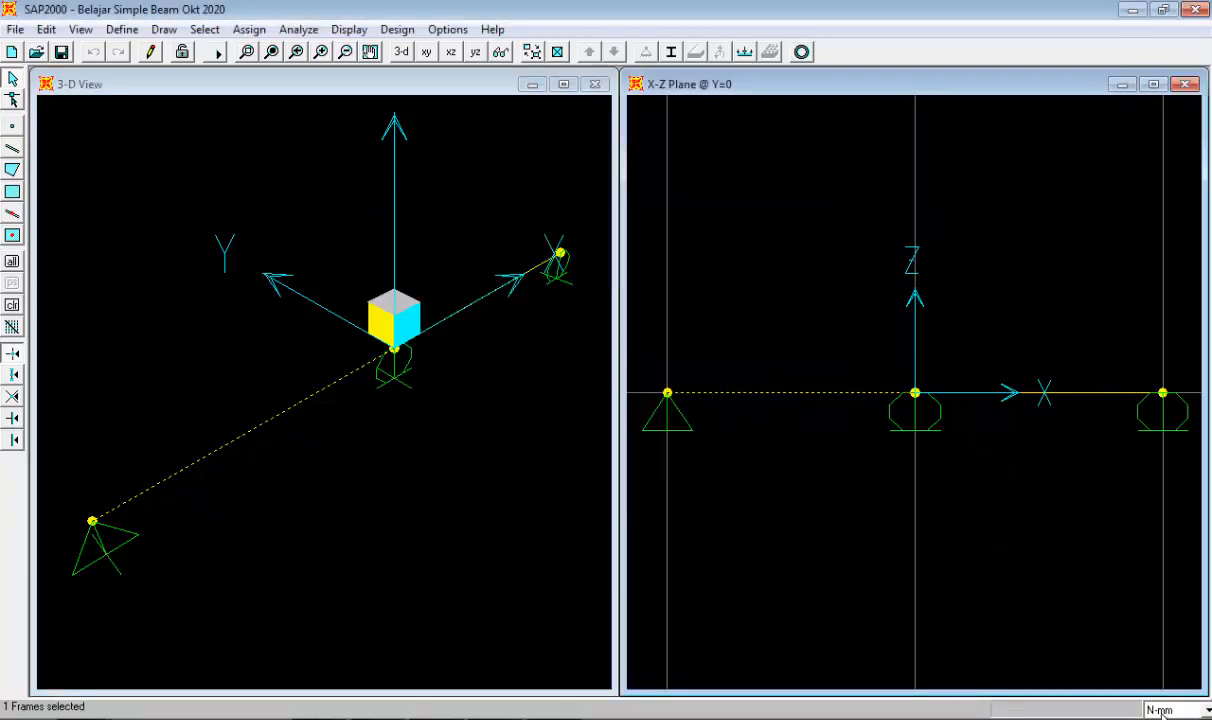
click(848, 396)
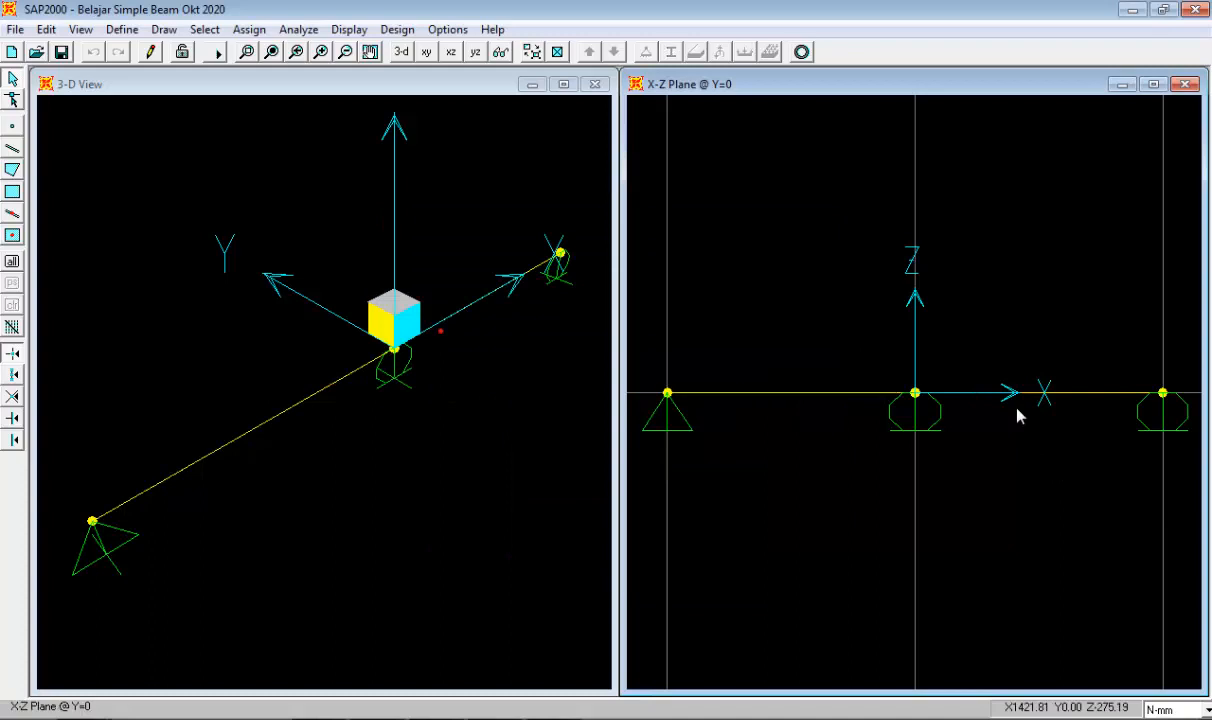
click(1080, 396)
right_click(1080, 396)
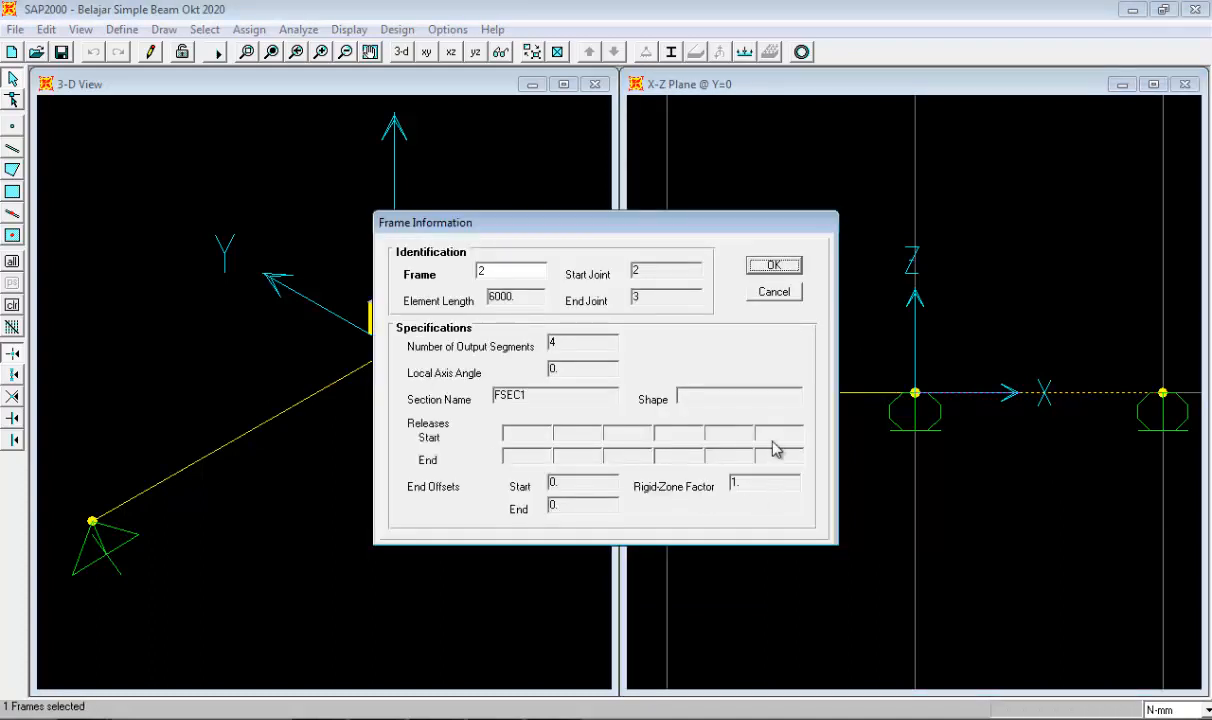
click(768, 294)
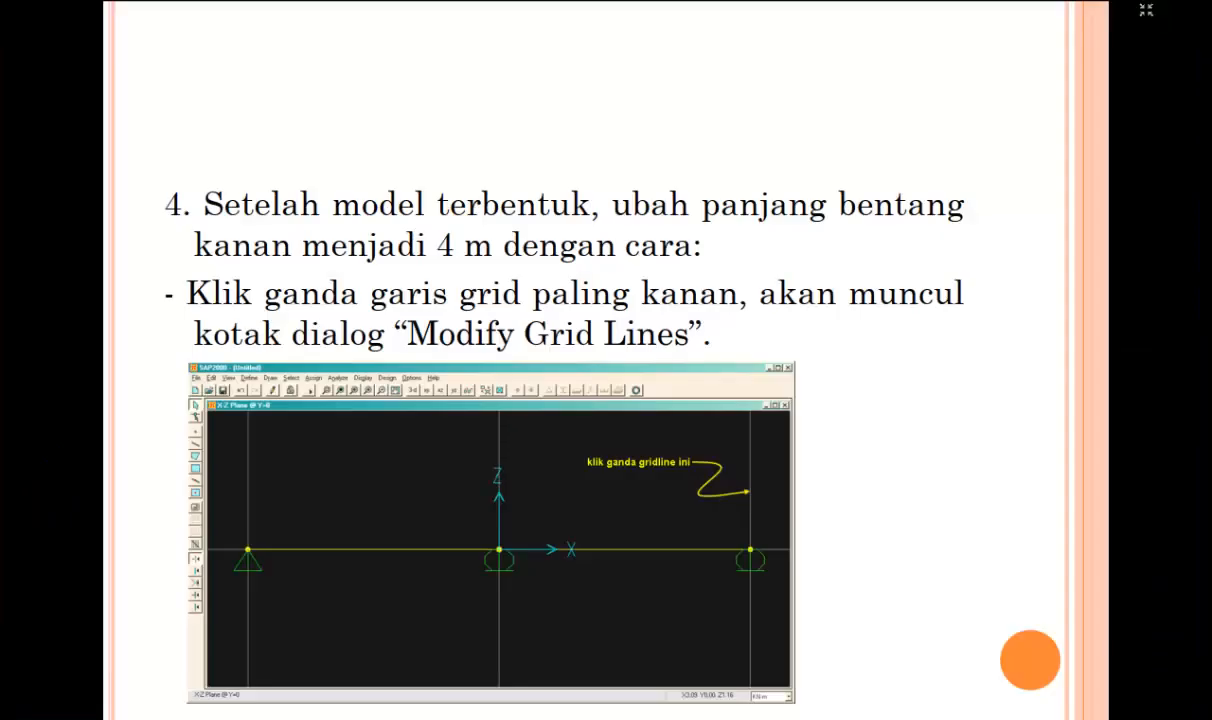
- Review the slide with the beam template settings, then return to SAP2000 and deselect the right span
scroll(555, 525, up, 5)
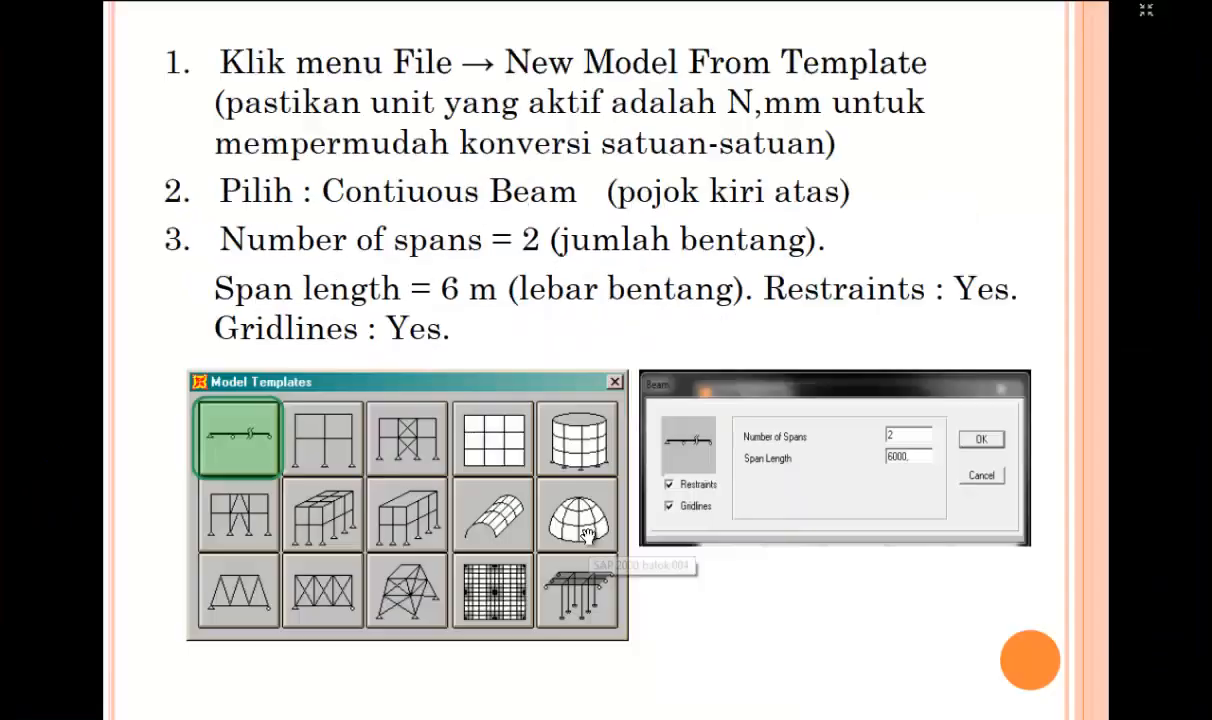
key(super)
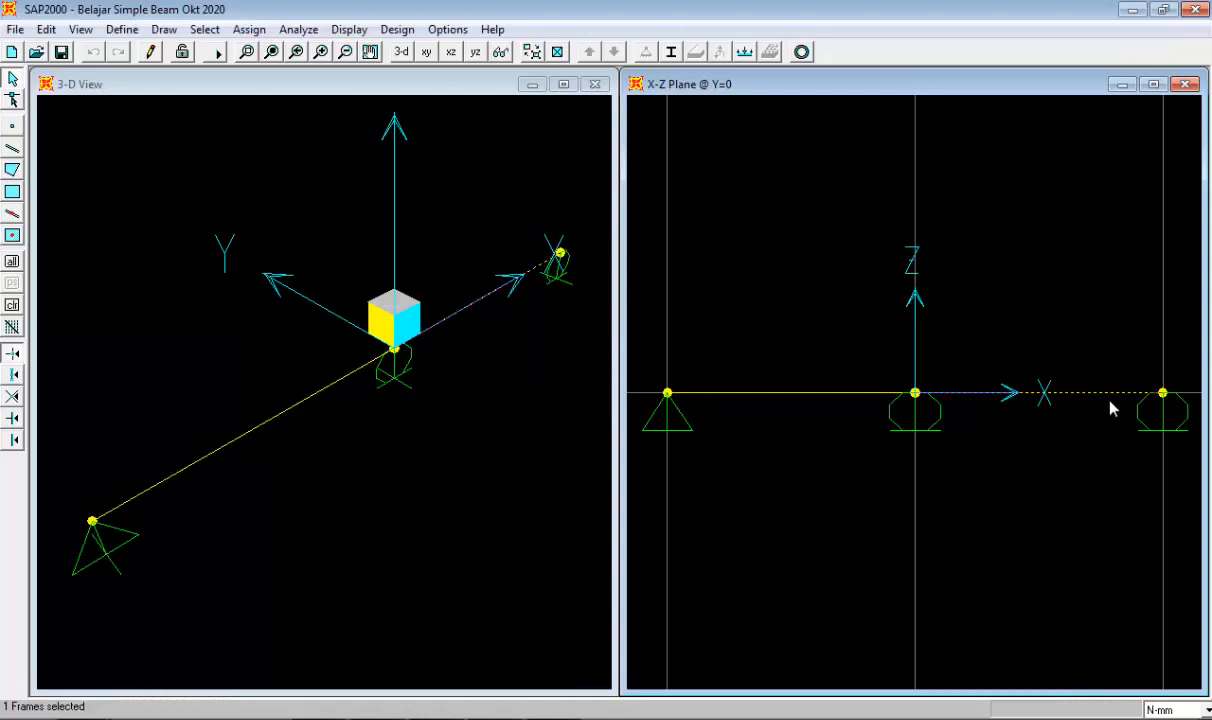
click(1131, 394)
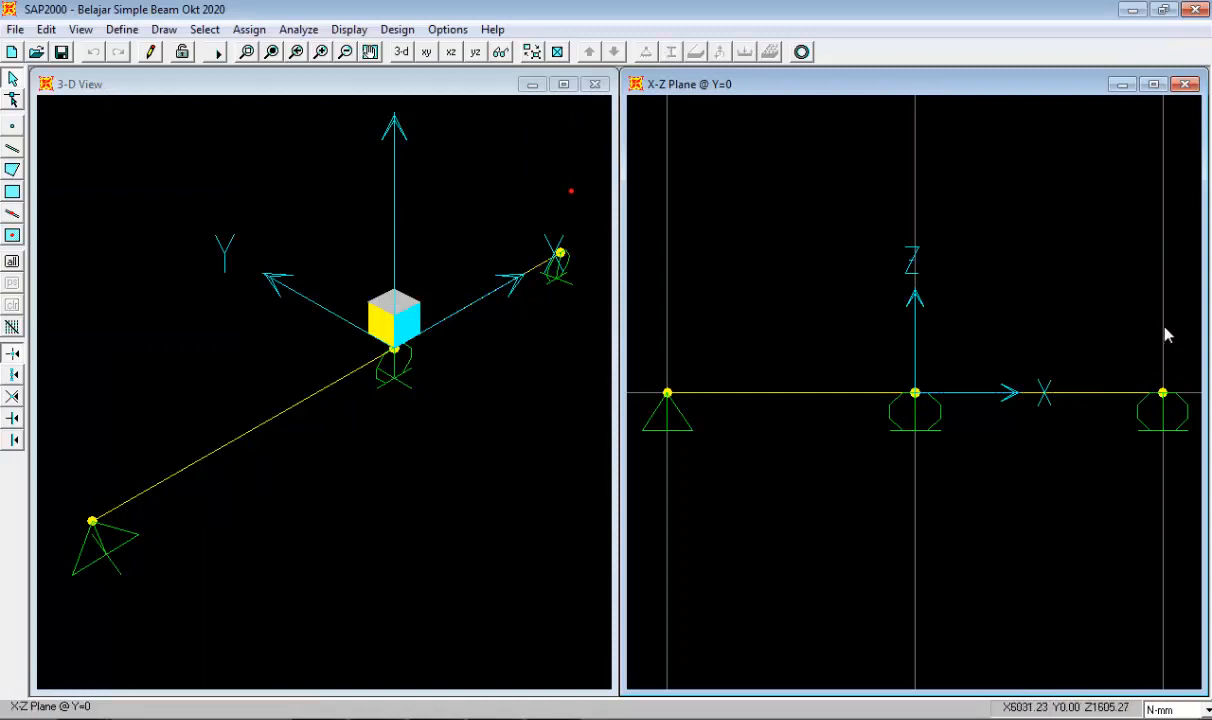
- Move the right-hand X grid line to 4000 mm with joints glued to the grid lines, and recheck its location
double_click(1165, 328)
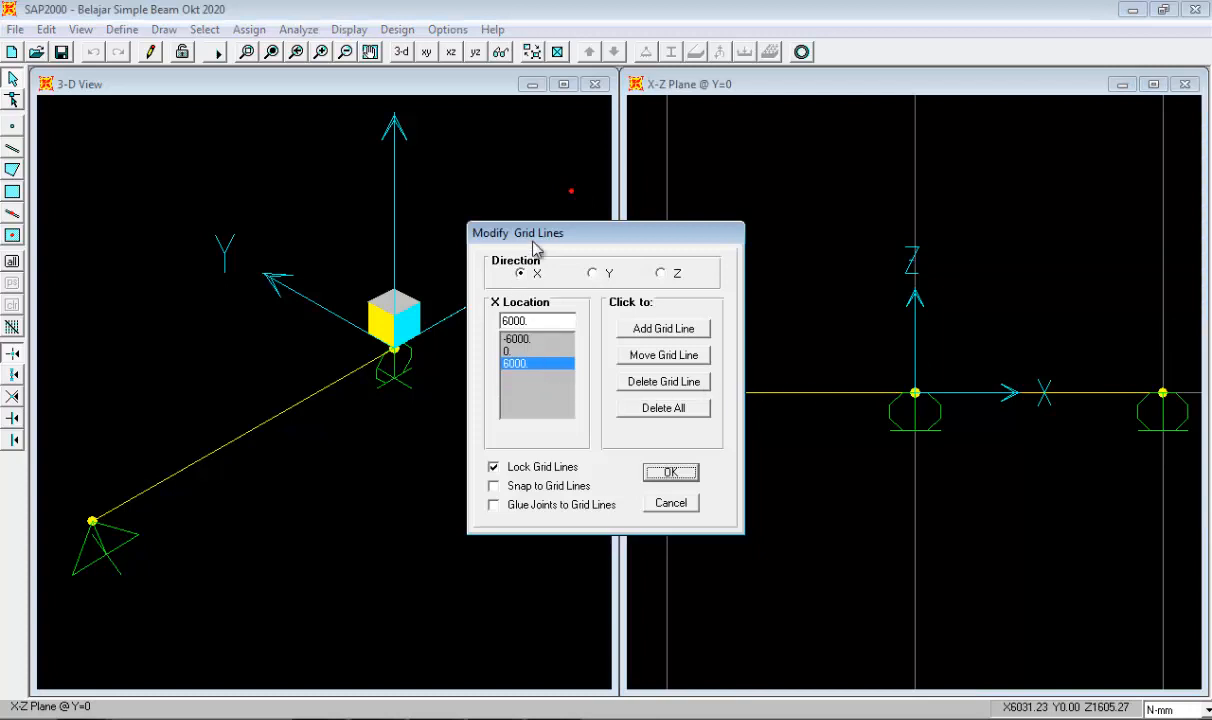
drag(505, 232, 443, 249)
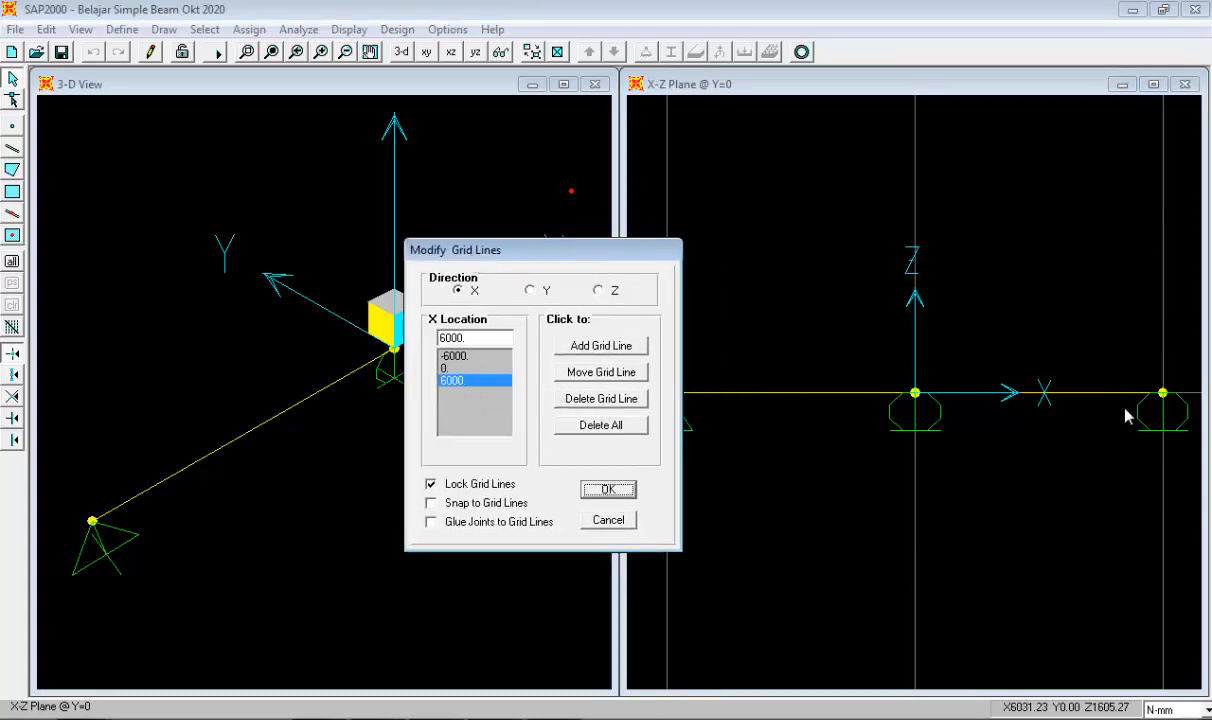
double_click(449, 337)
text(5)
click(432, 523)
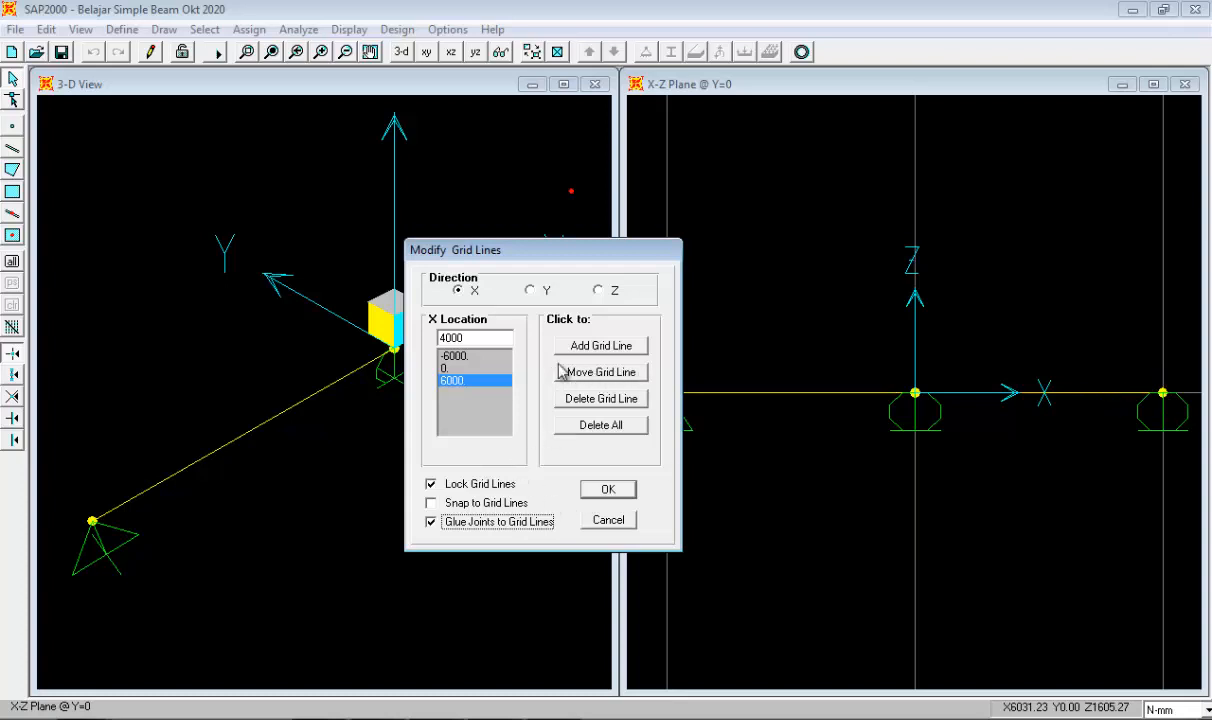
click(600, 372)
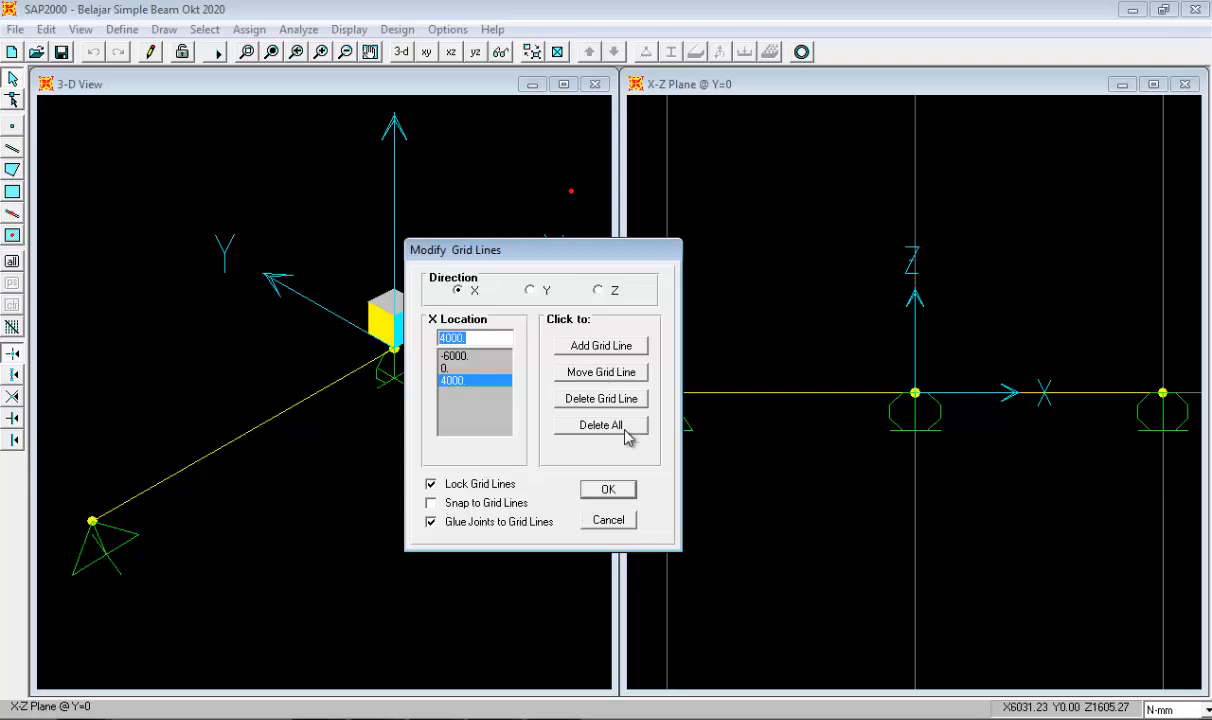
click(608, 490)
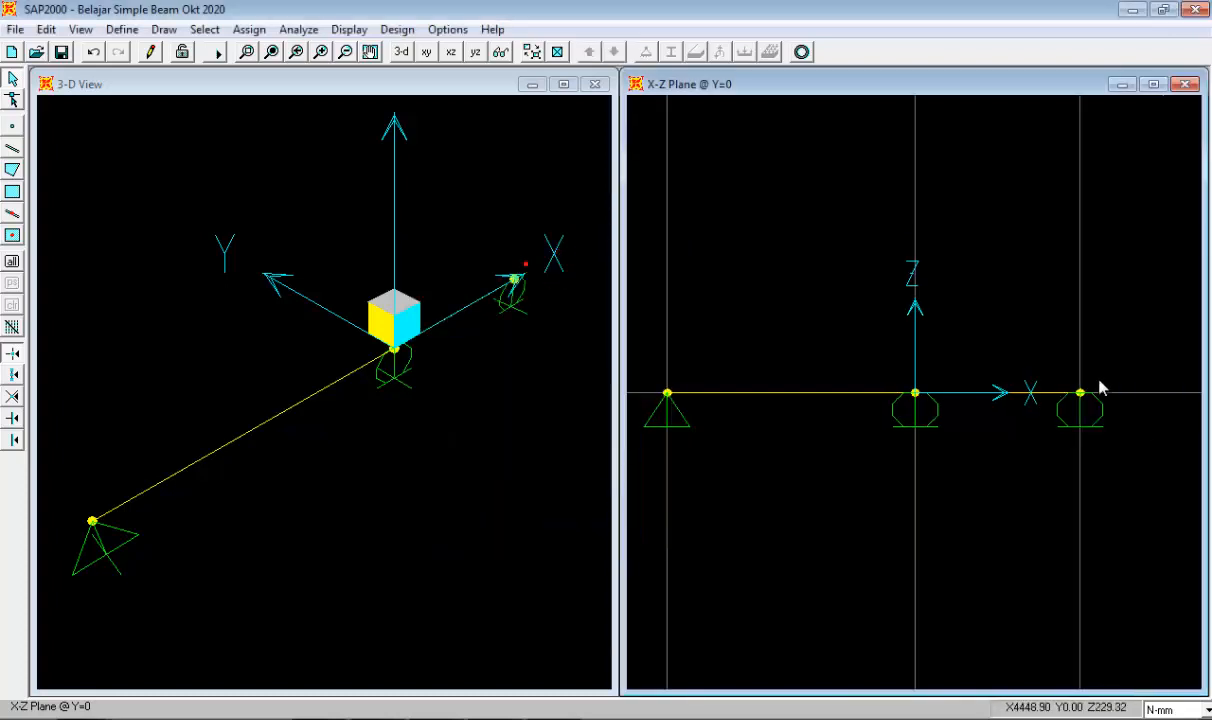
double_click(1081, 362)
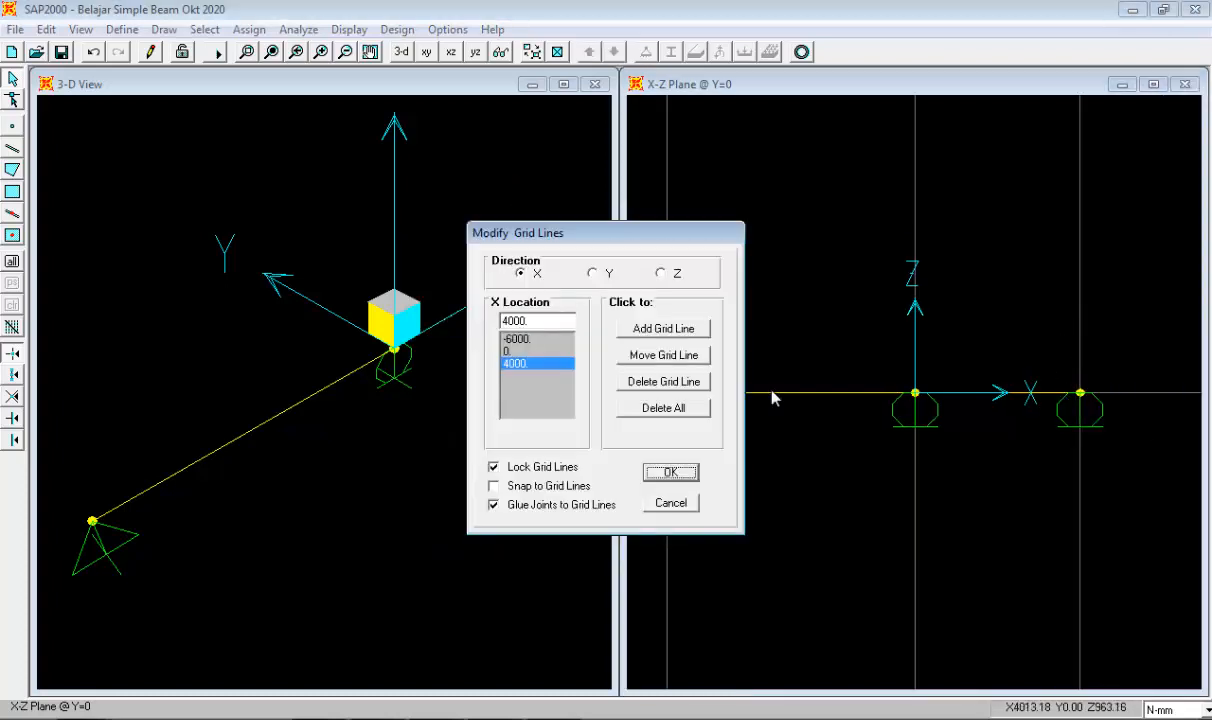
click(667, 503)
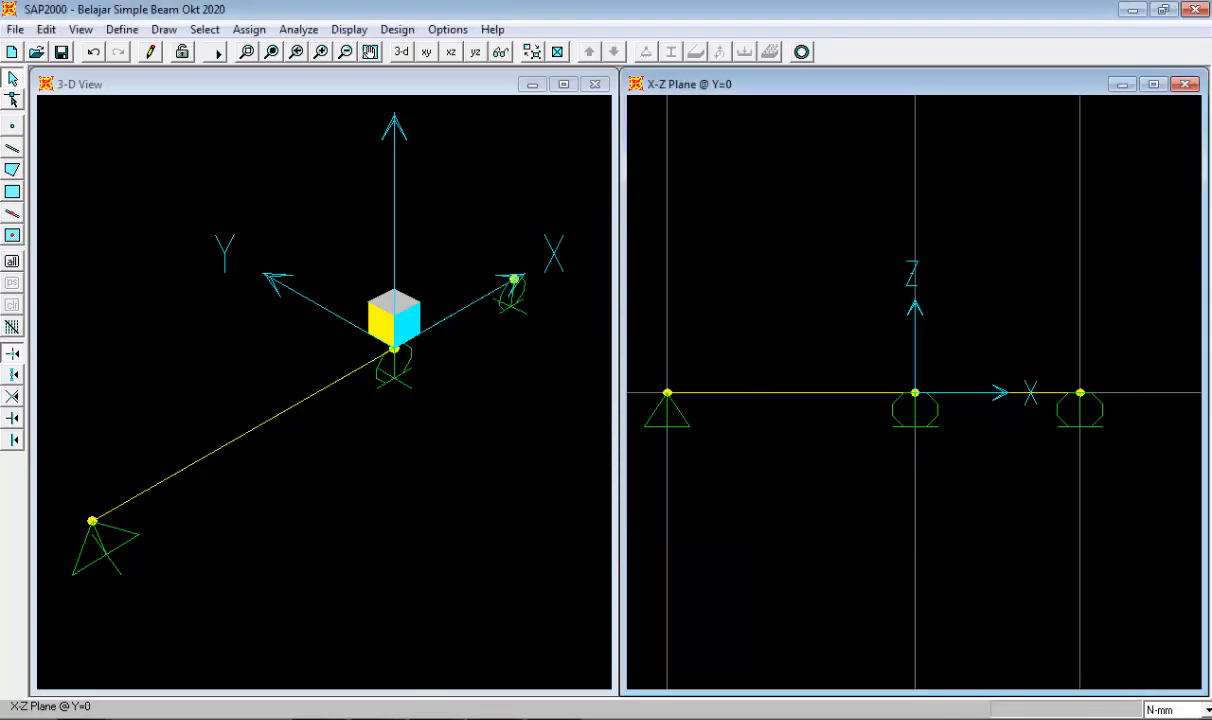
- Switch to the slides, read the grid line and Divide Frames instructions, and return to SAP2000
click(436, 718)
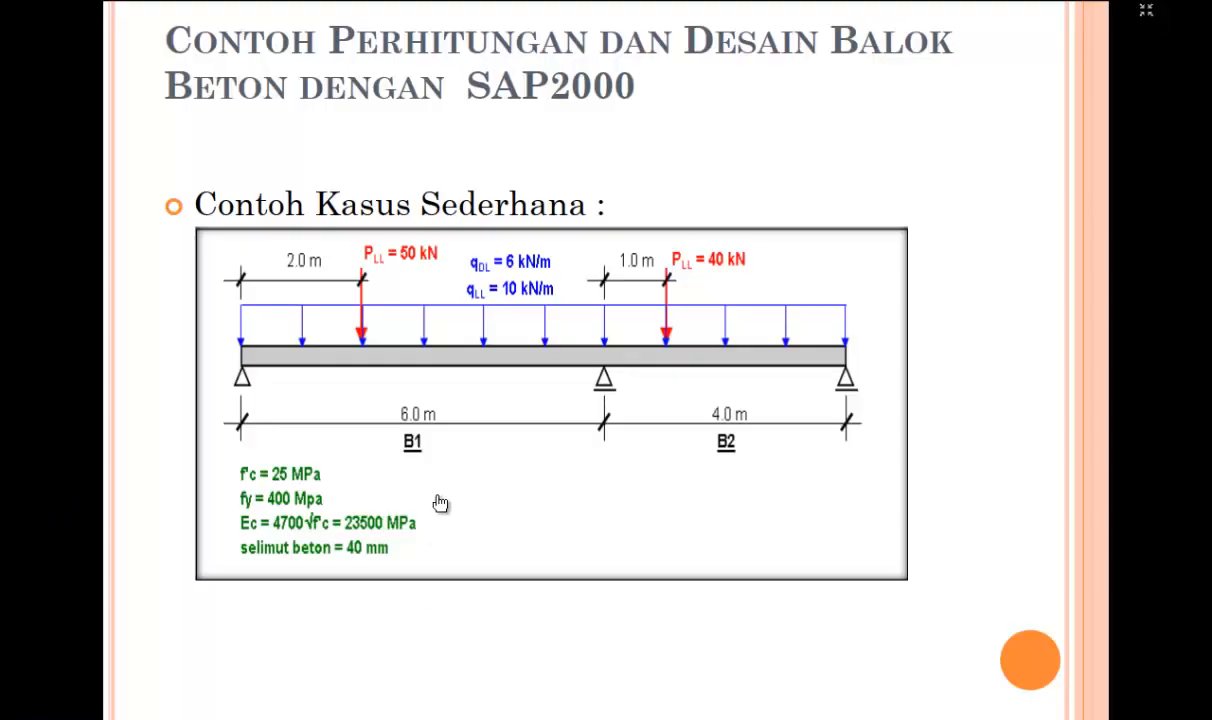
scroll(443, 412, down, 2)
scroll(548, 371, down, 1)
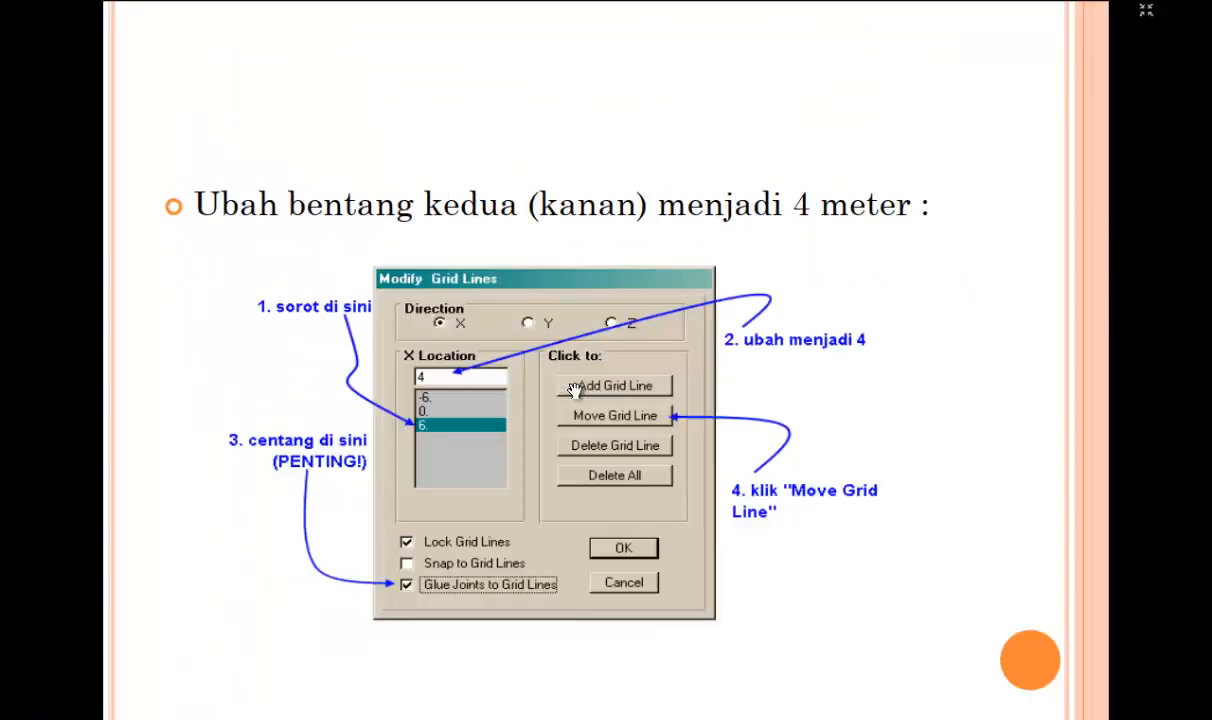
scroll(700, 345, down, 1)
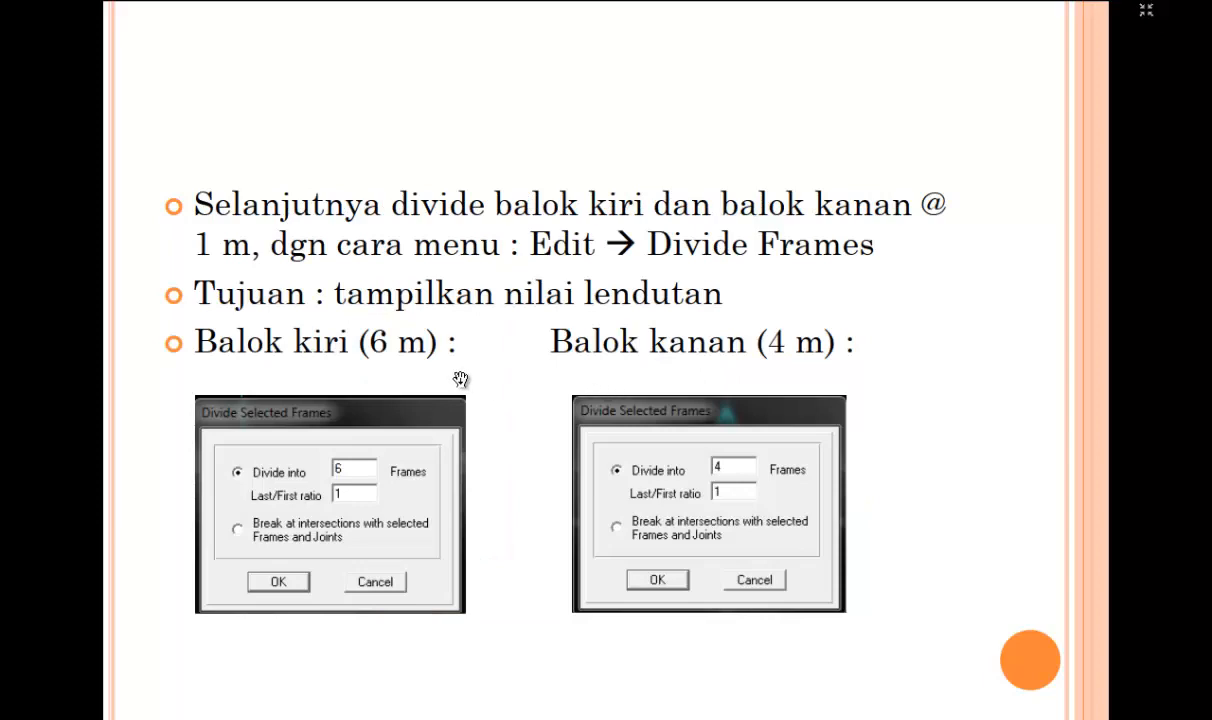
scroll(500, 345, up, 1)
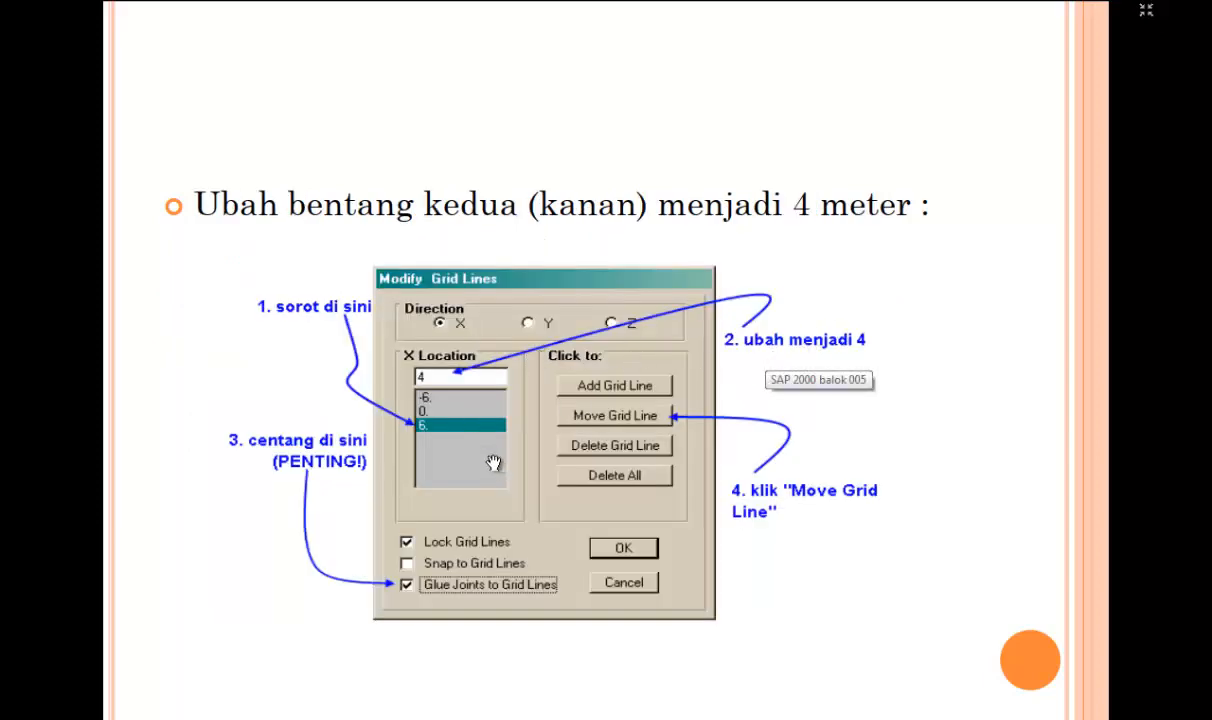
scroll(492, 460, down, 1)
key(super)
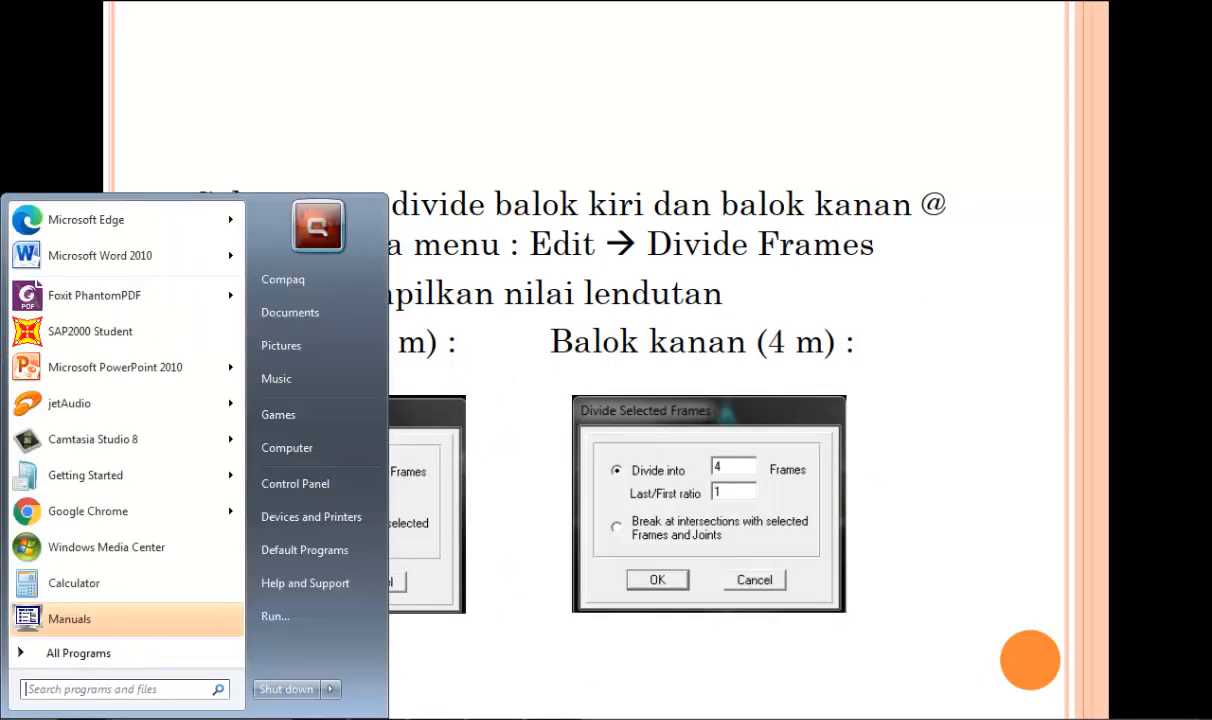
click(1100, 717)
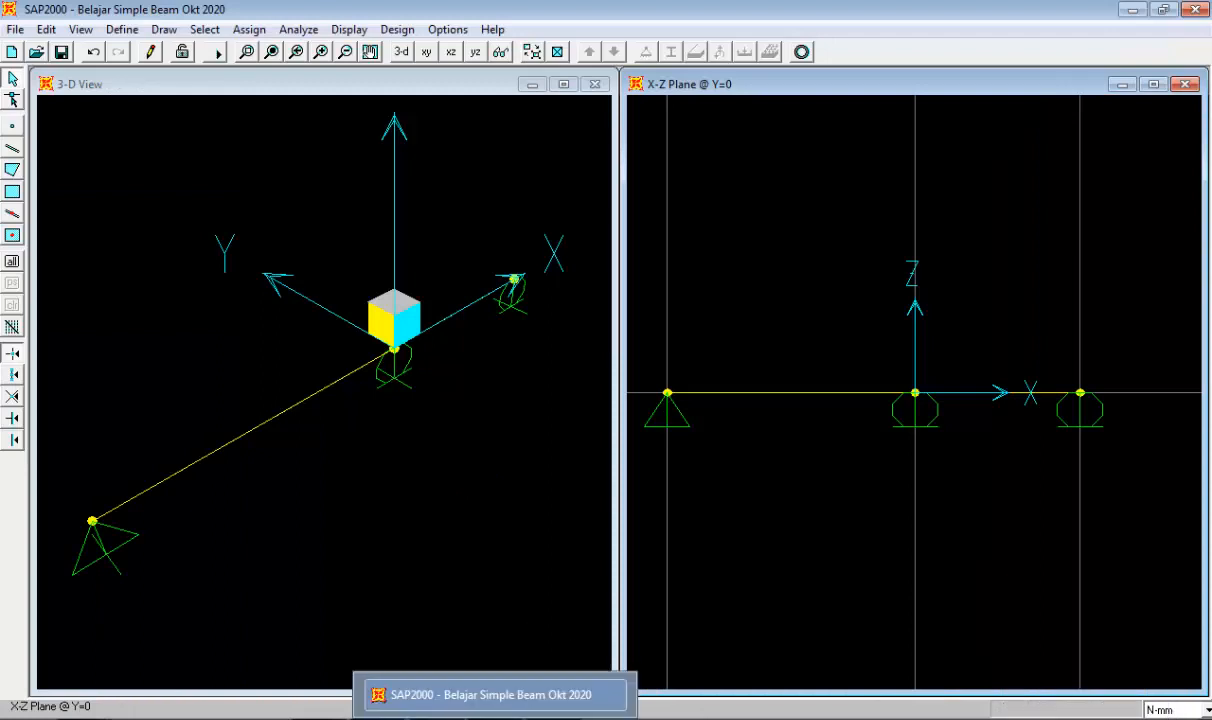
click(488, 717)
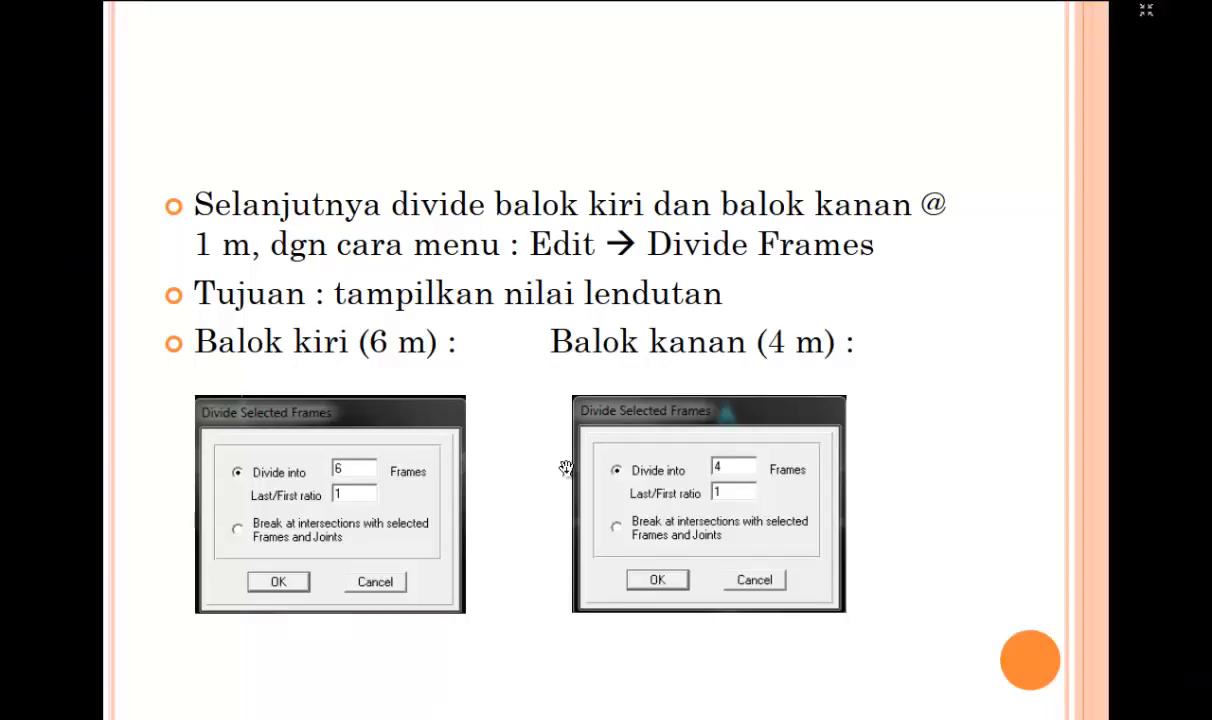
key(super)
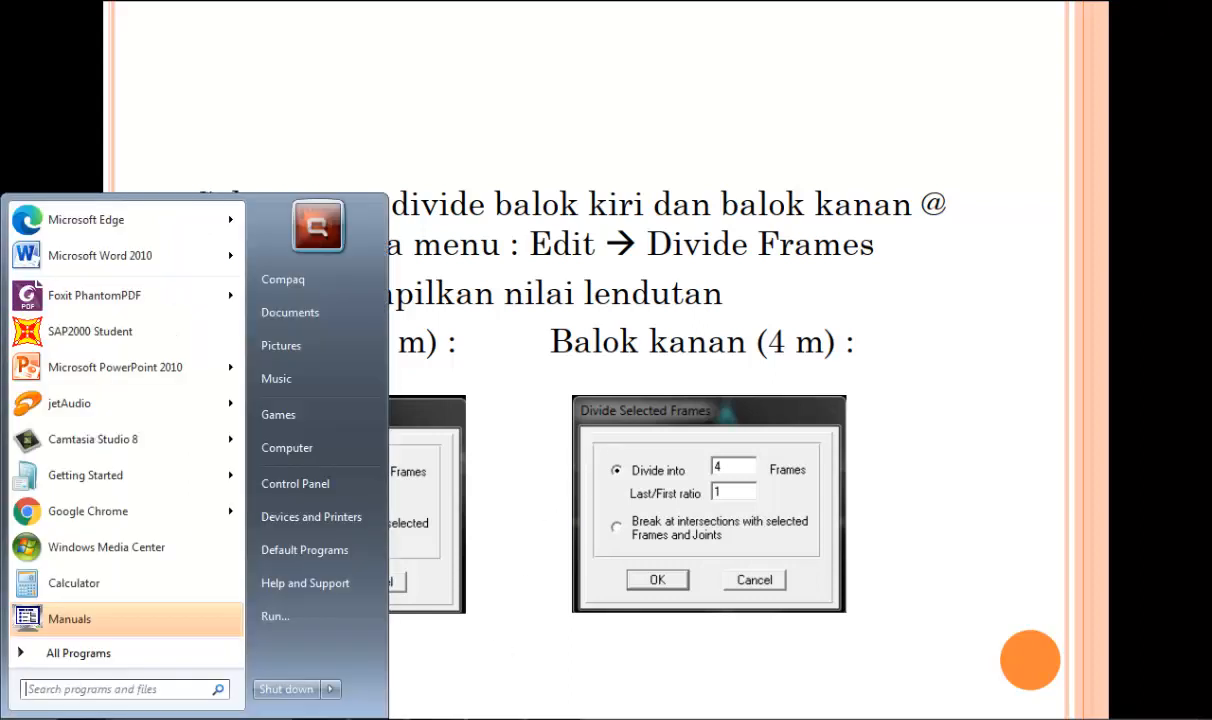
click(445, 717)
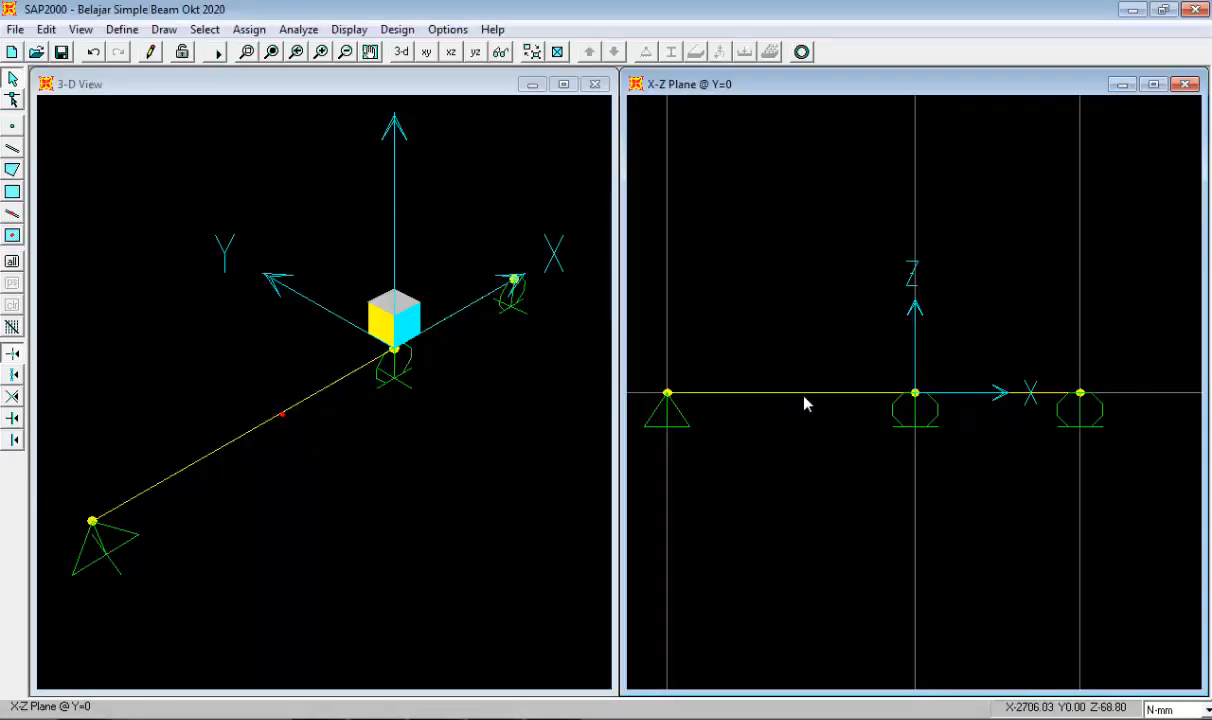
- Divide the left 6 m span into 6 frames with a last/first ratio of 1
click(803, 400)
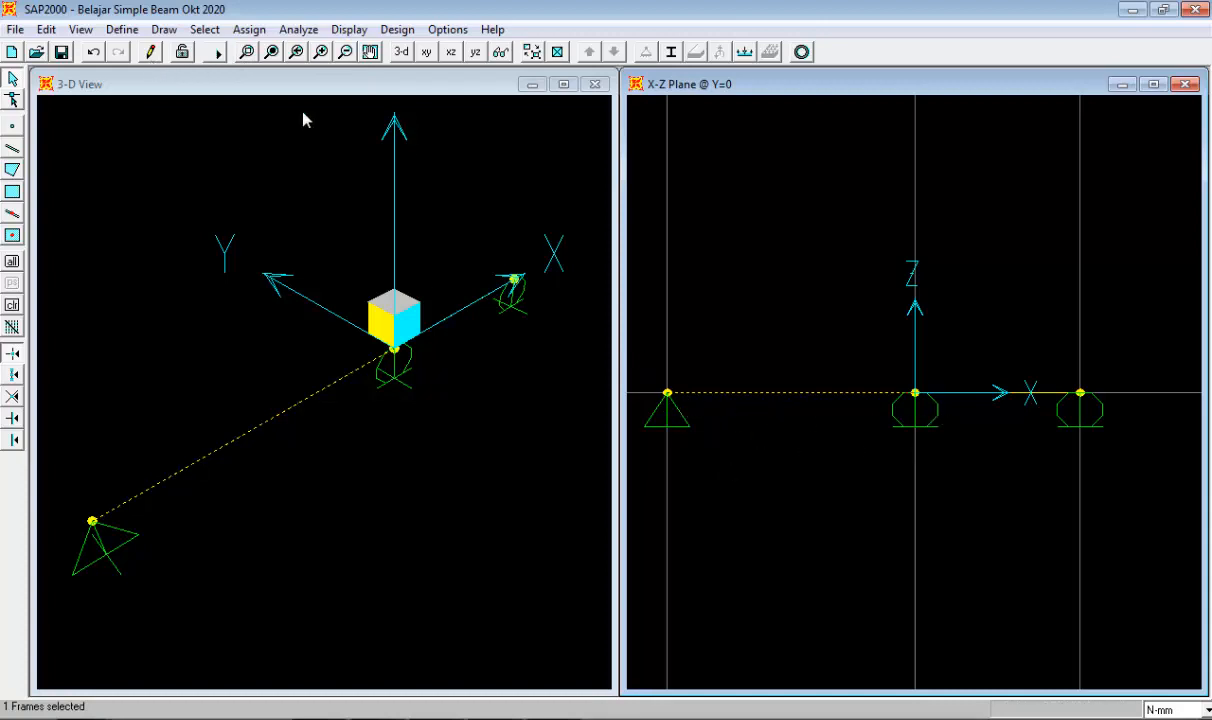
click(46, 29)
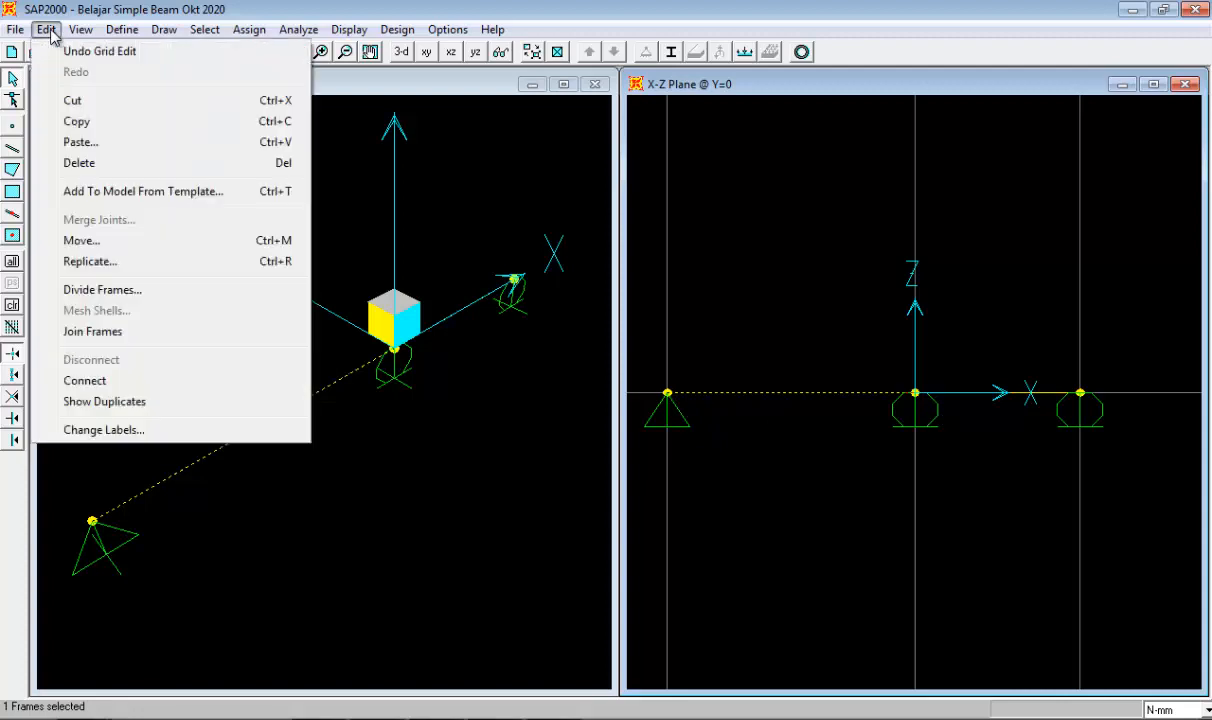
click(102, 289)
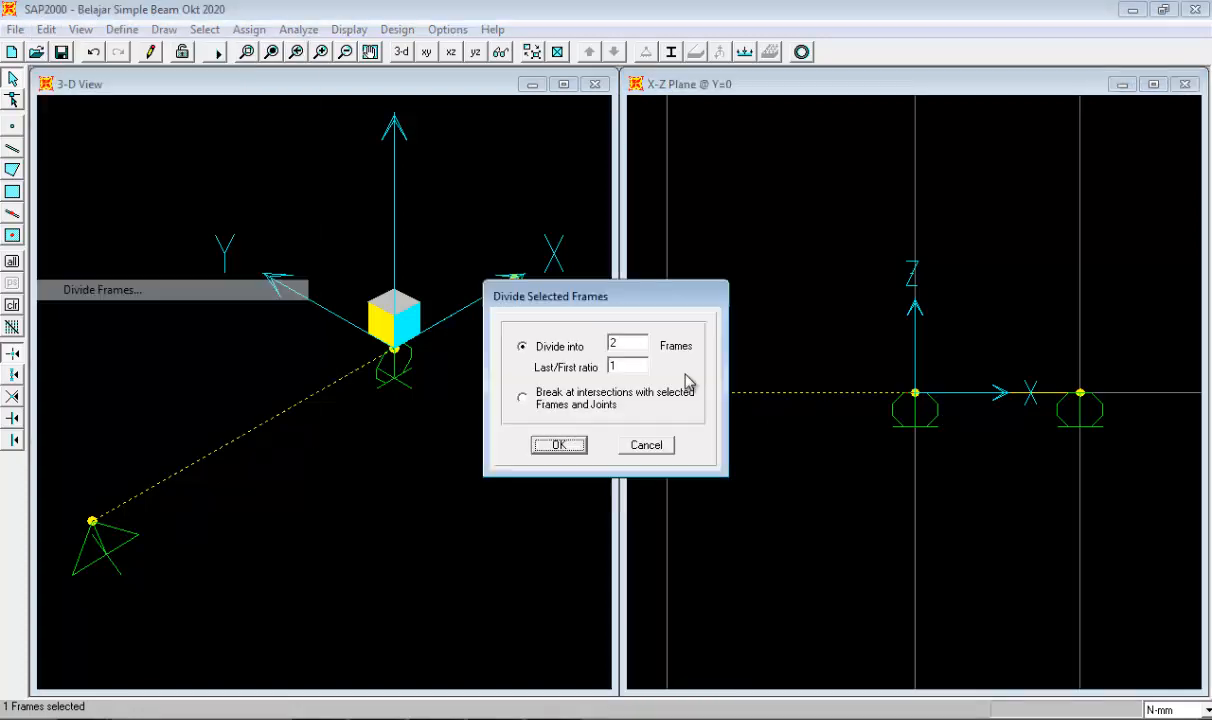
double_click(634, 344)
text(6)
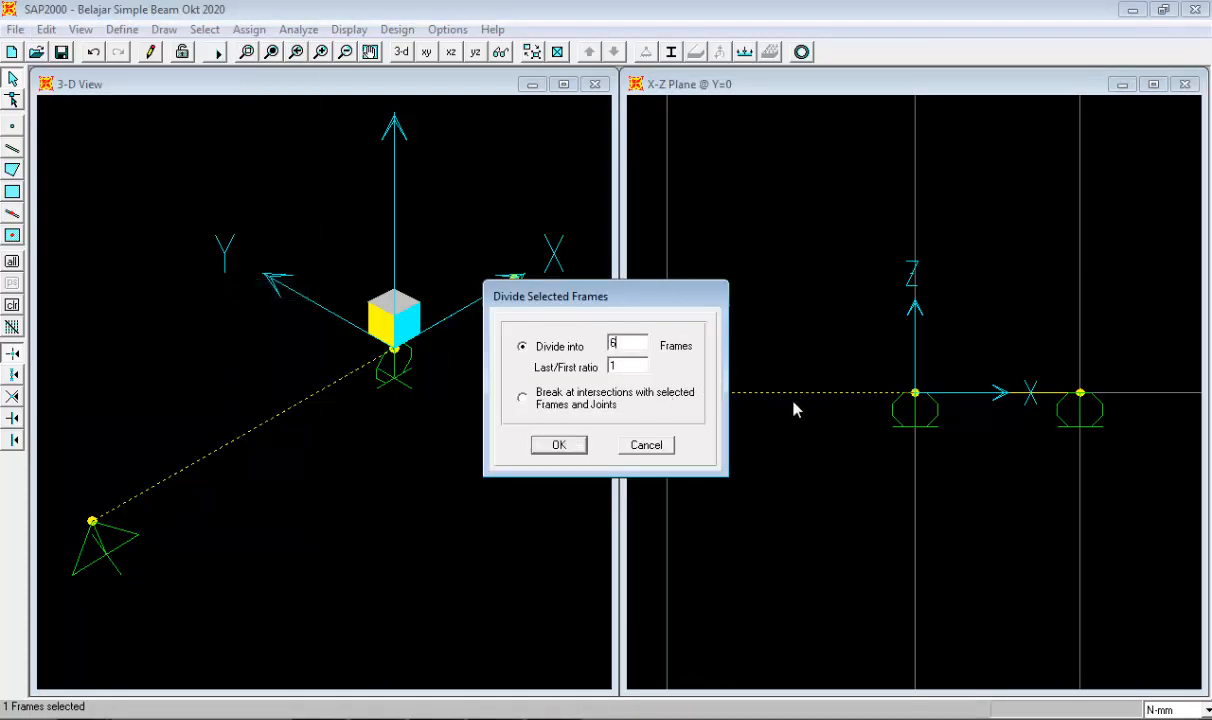
drag(640, 296, 480, 256)
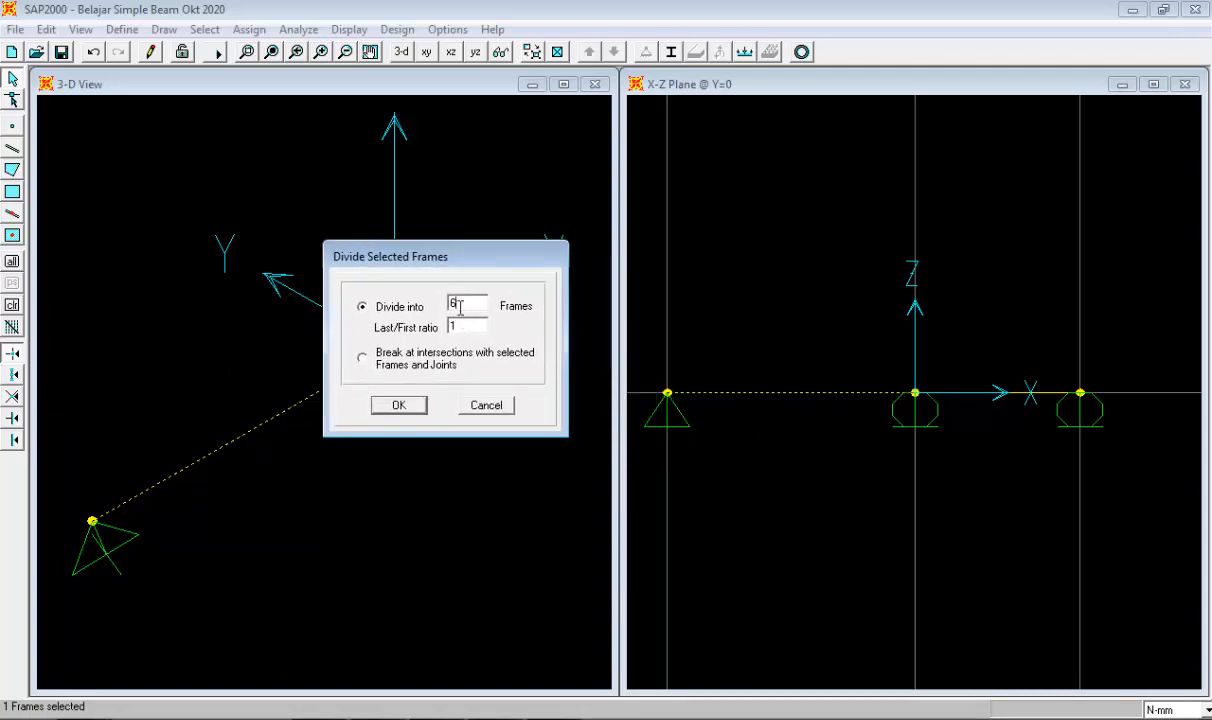
click(398, 404)
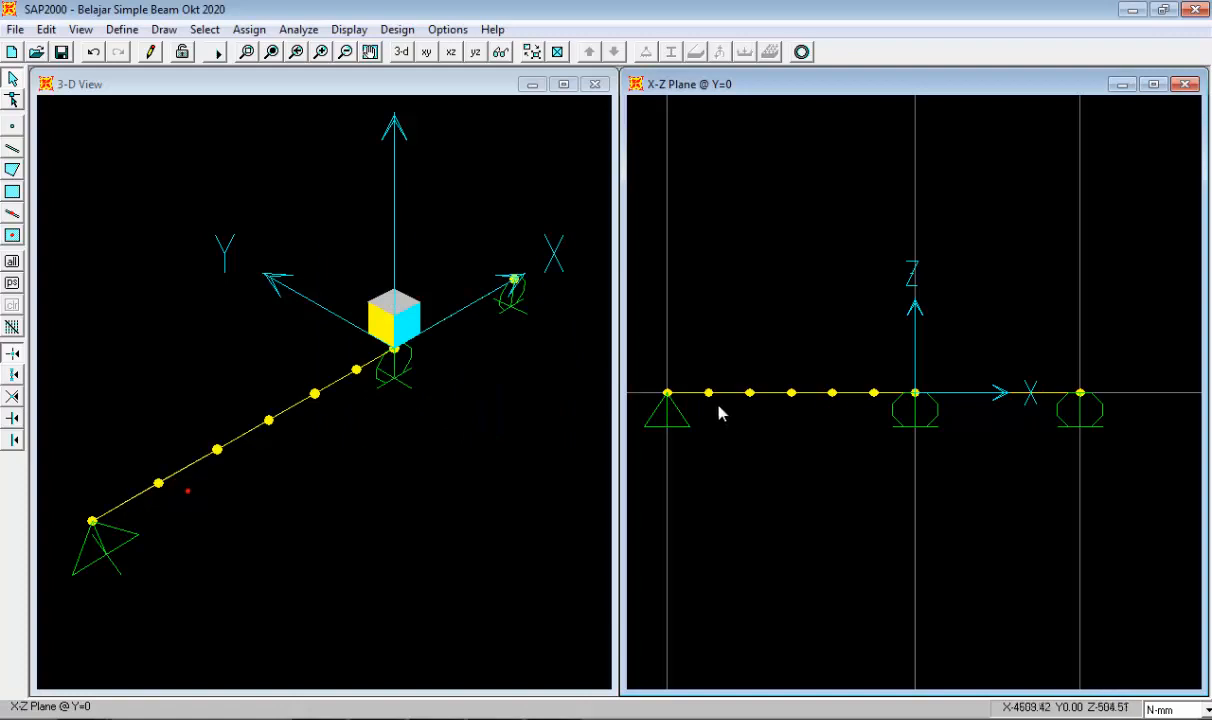
- Check the right span's frame information and divide that span into 4 frames
click(966, 397)
right_click(966, 397)
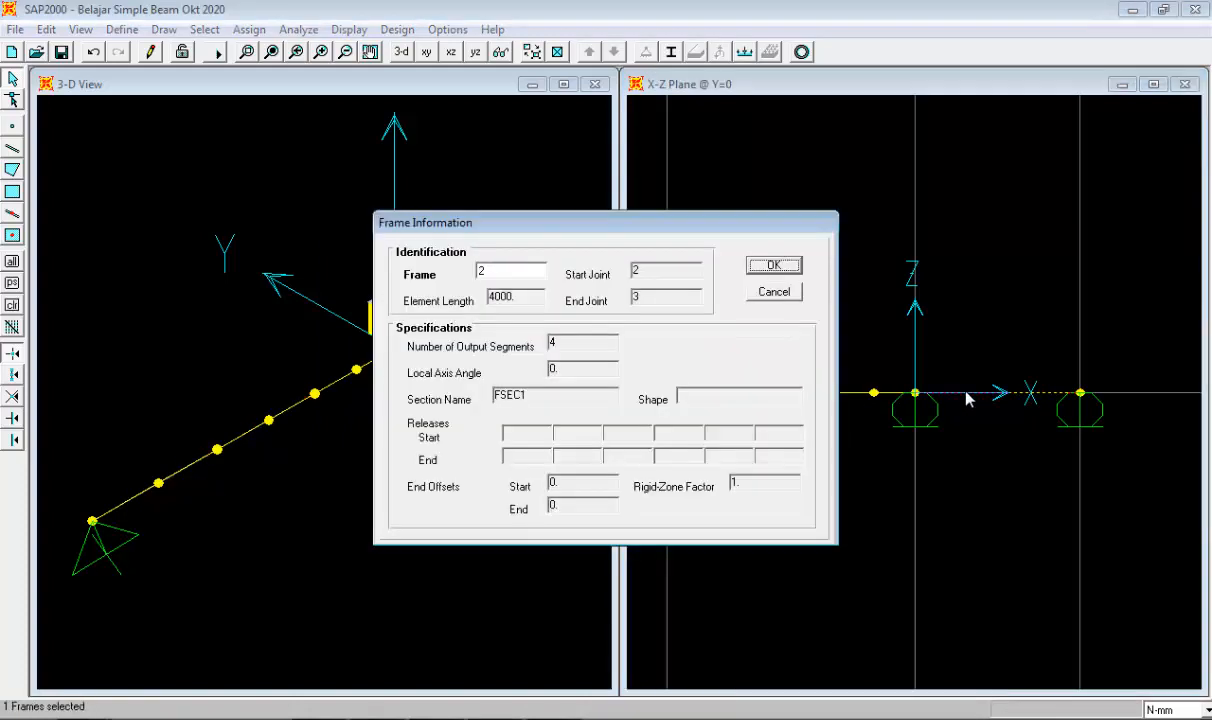
click(766, 268)
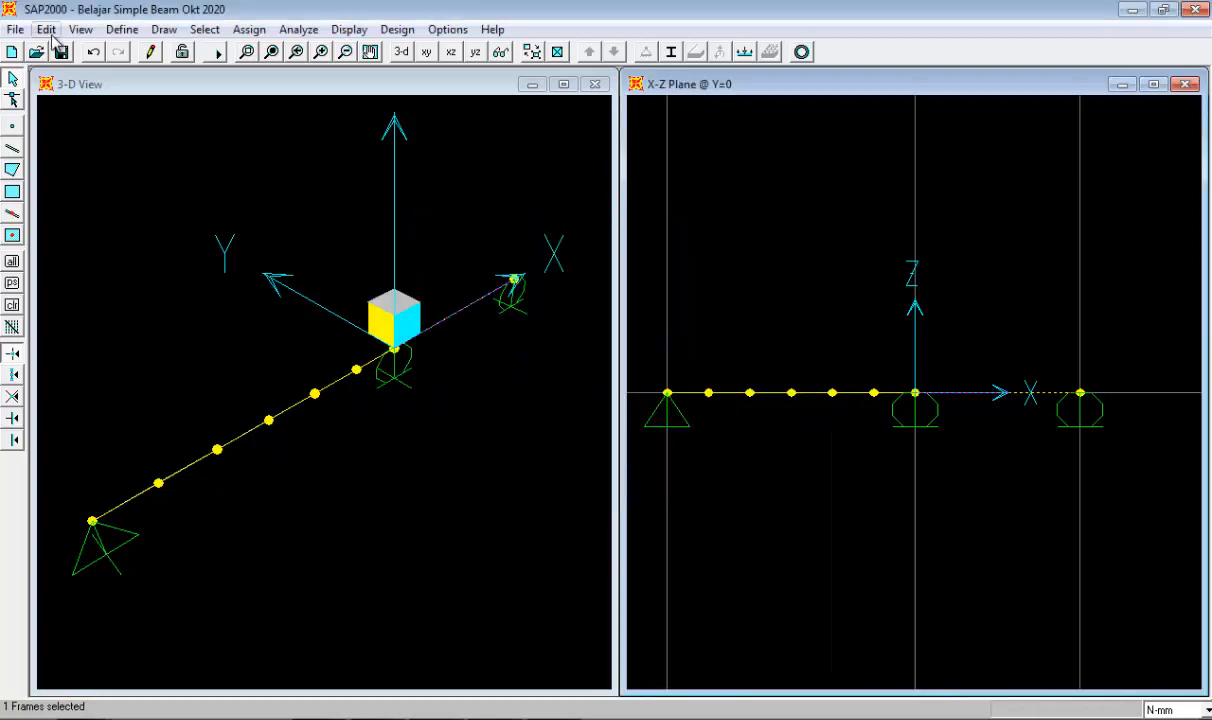
click(46, 29)
click(143, 288)
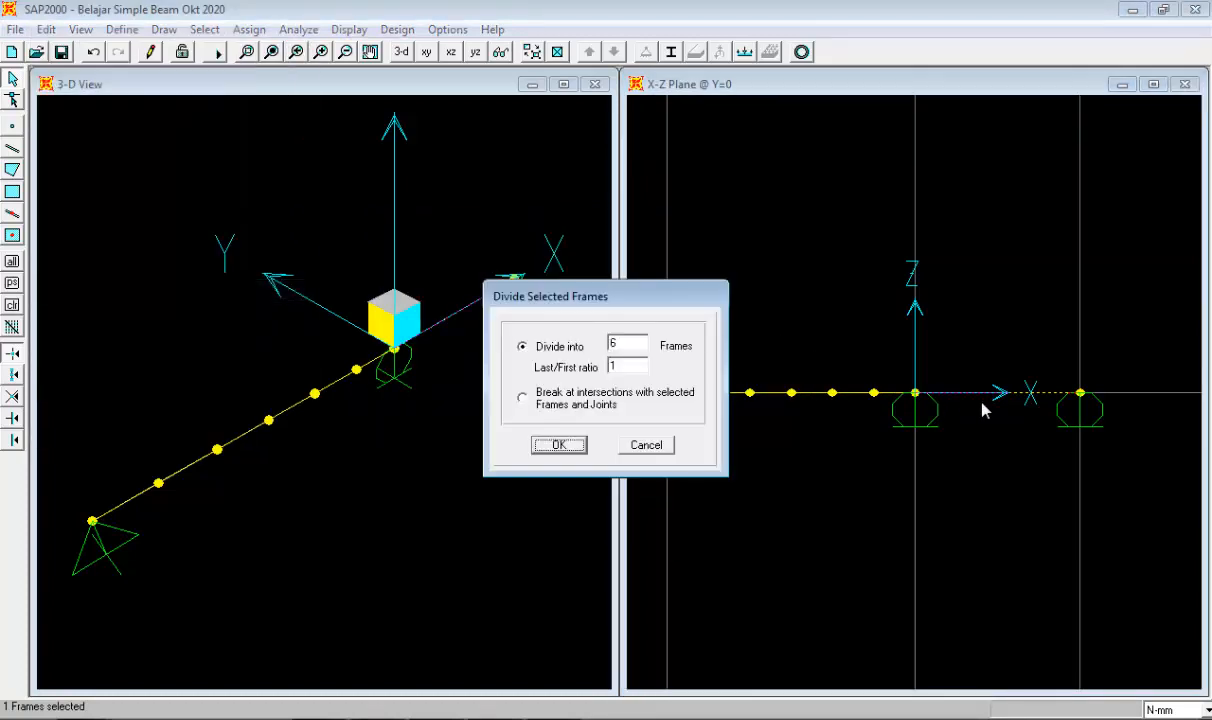
double_click(627, 344)
text(4)
click(557, 442)
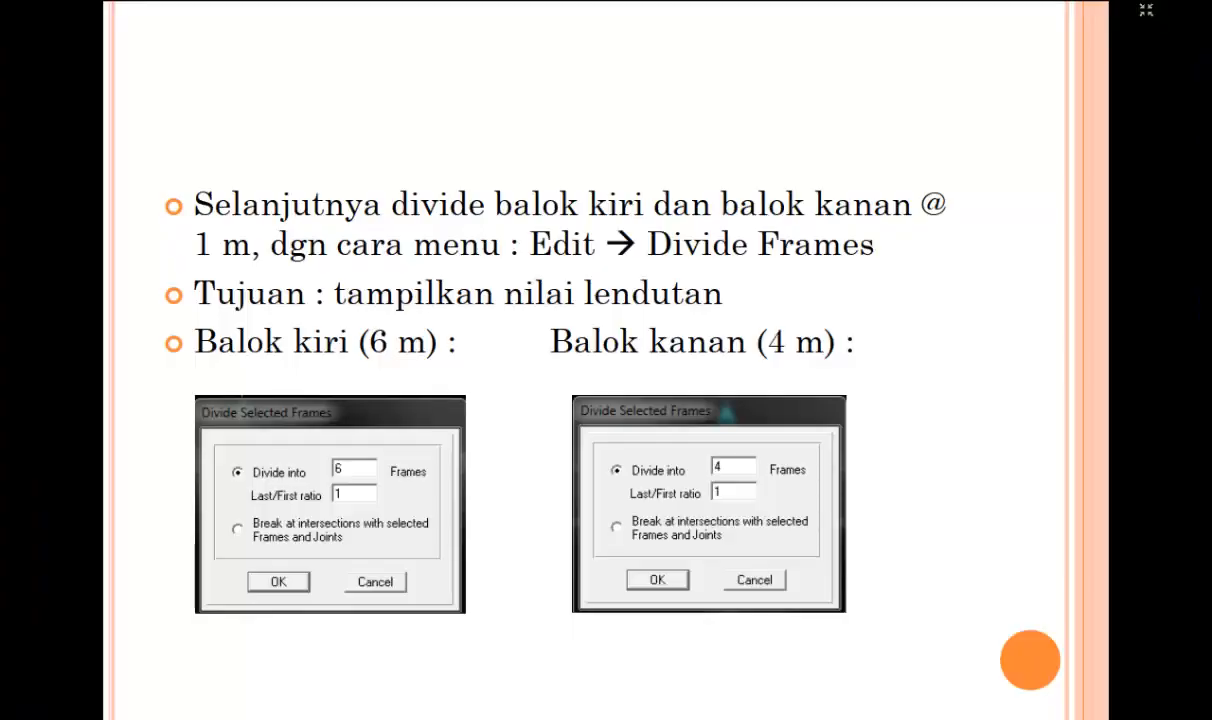
- Review the slides with the concrete material properties and the beam's example data, comparing against the SAP2000 model
key(Right)
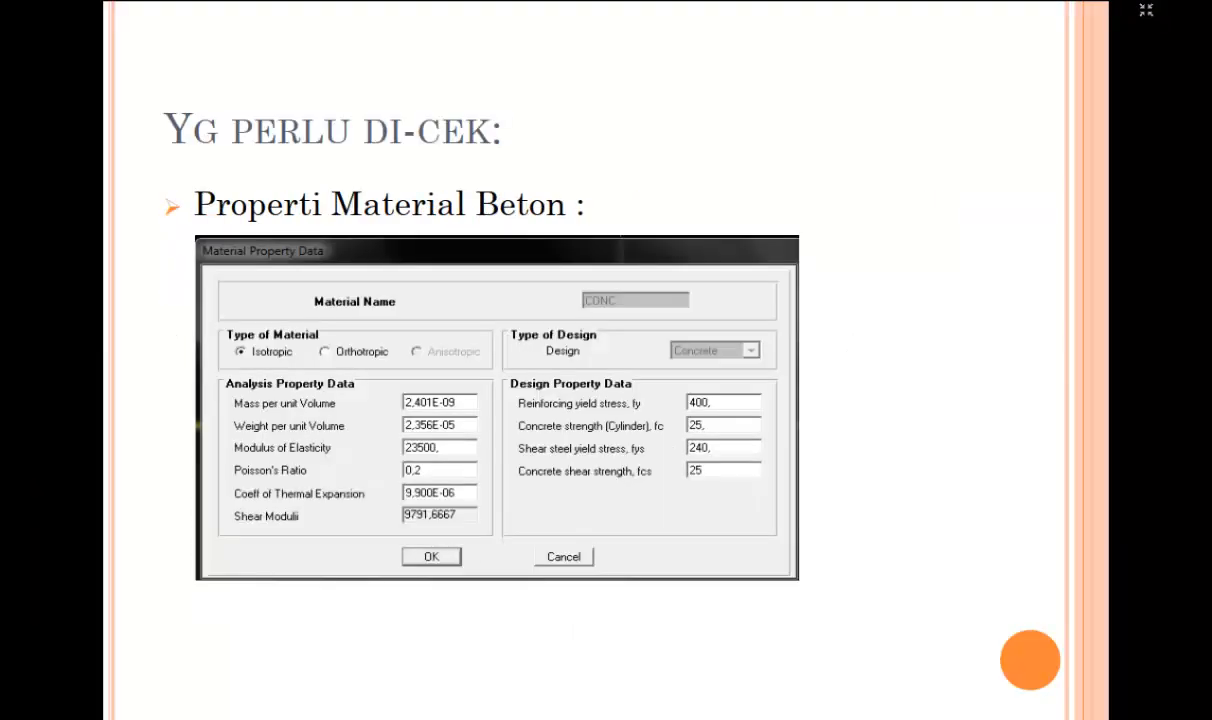
key(super)
click(240, 718)
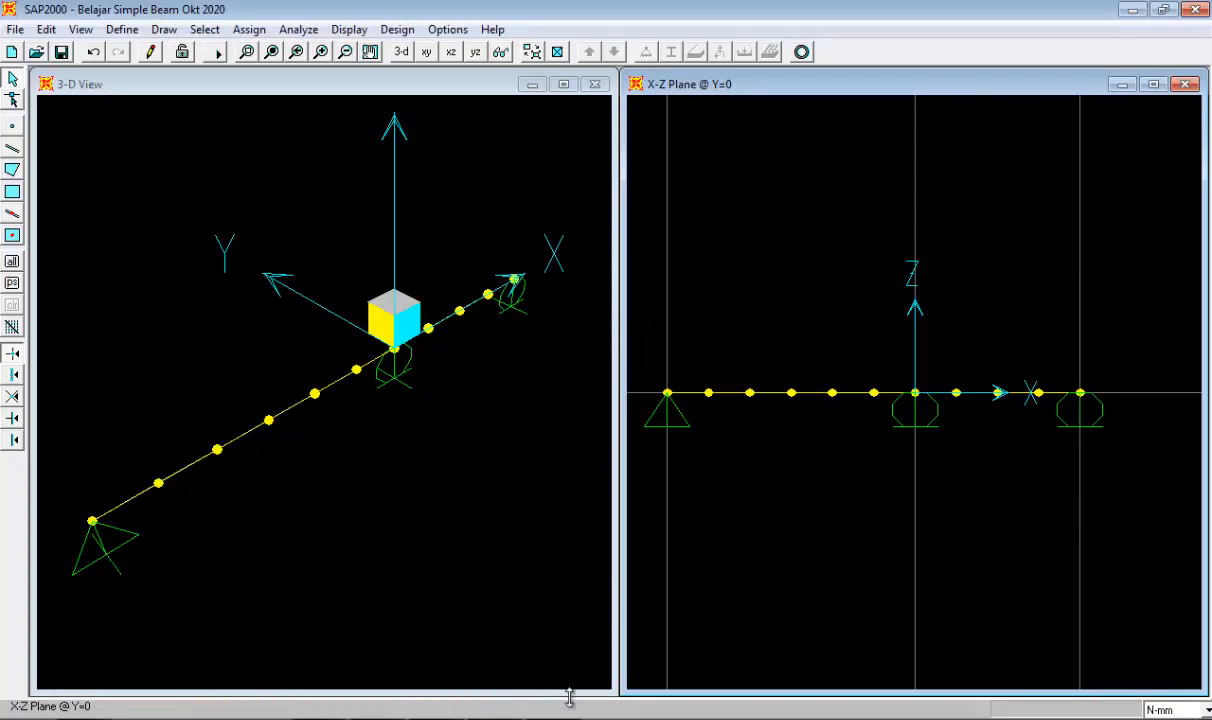
key(alt+Tab)
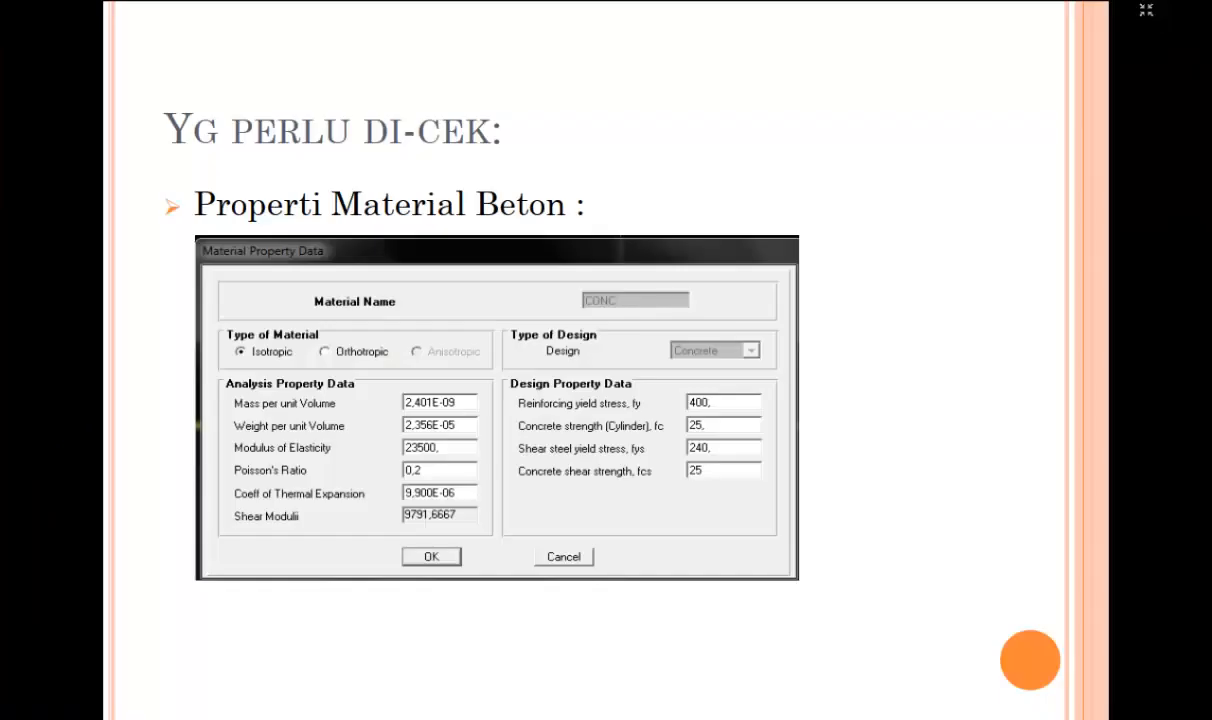
key(Left)
key(Left)
key(Left)
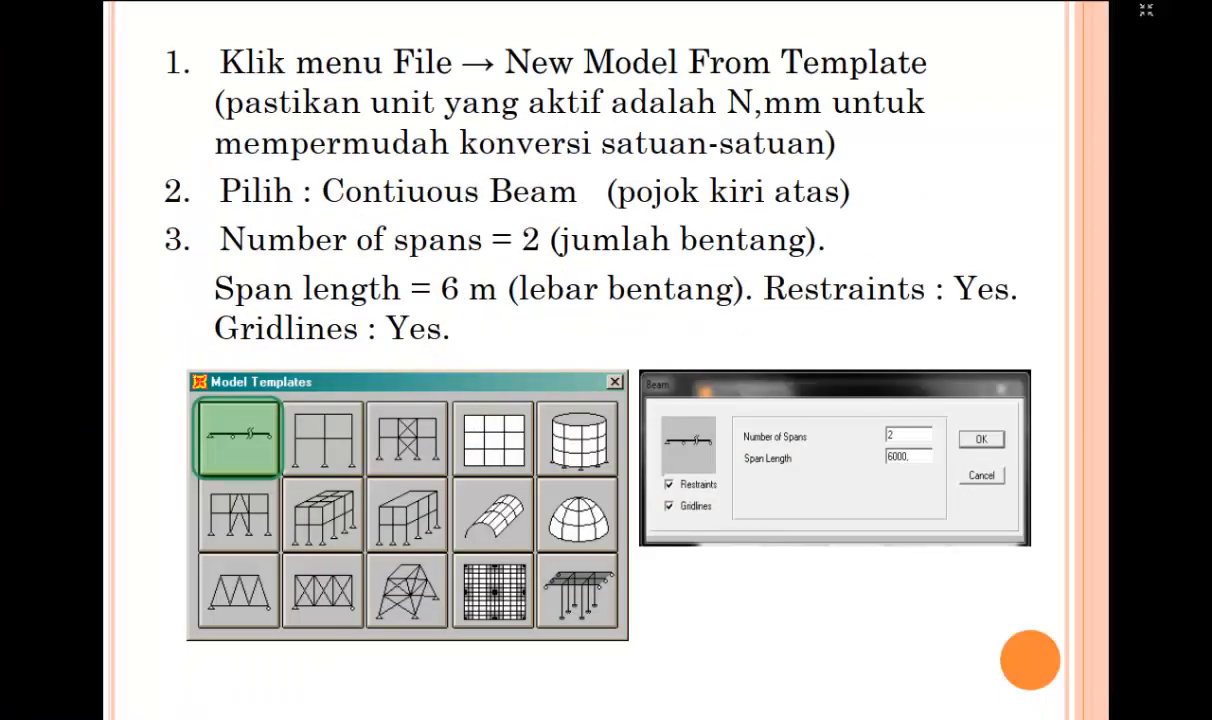
key(Left)
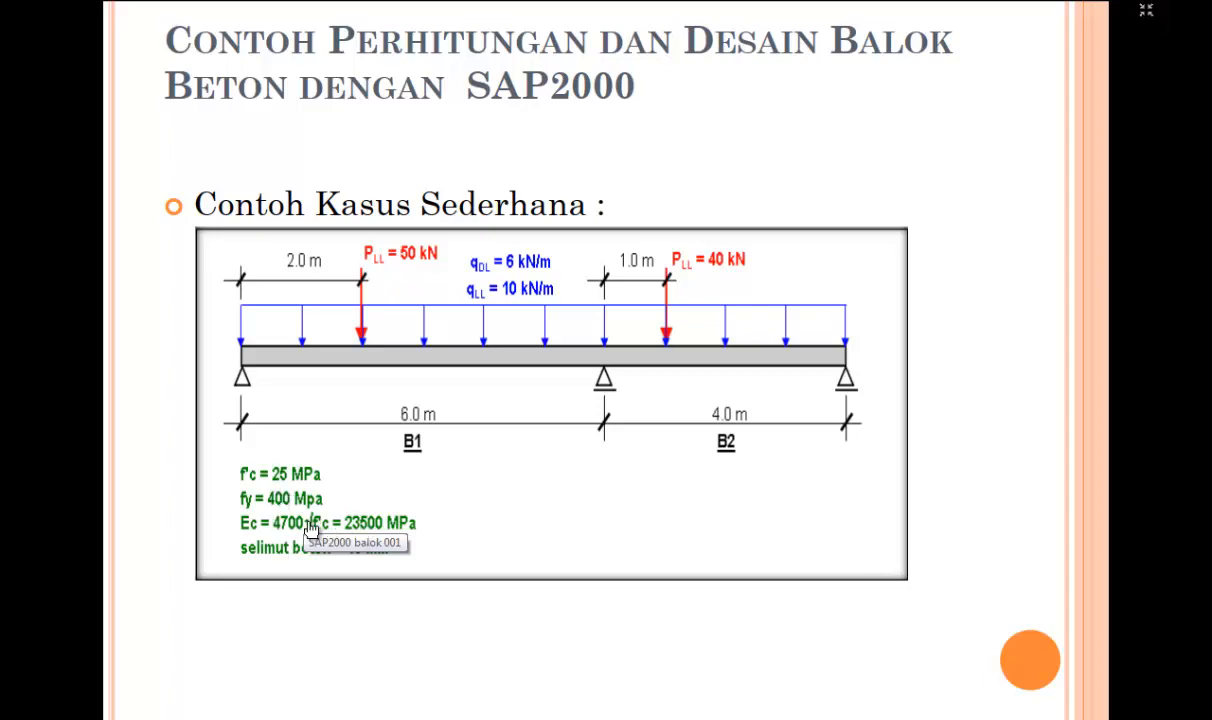
scroll(311, 528, down, 5)
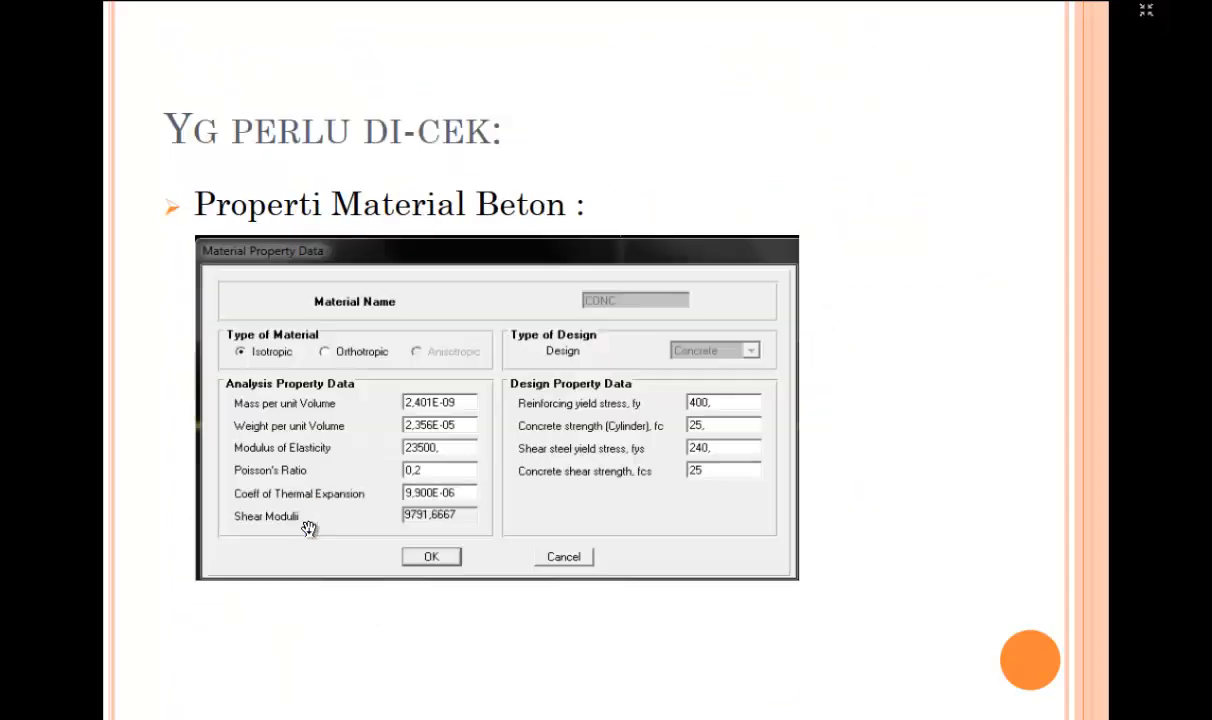
- Switch back to SAP2000 and check the CONC material's property data against the slide, leaving it without changes
key(super)
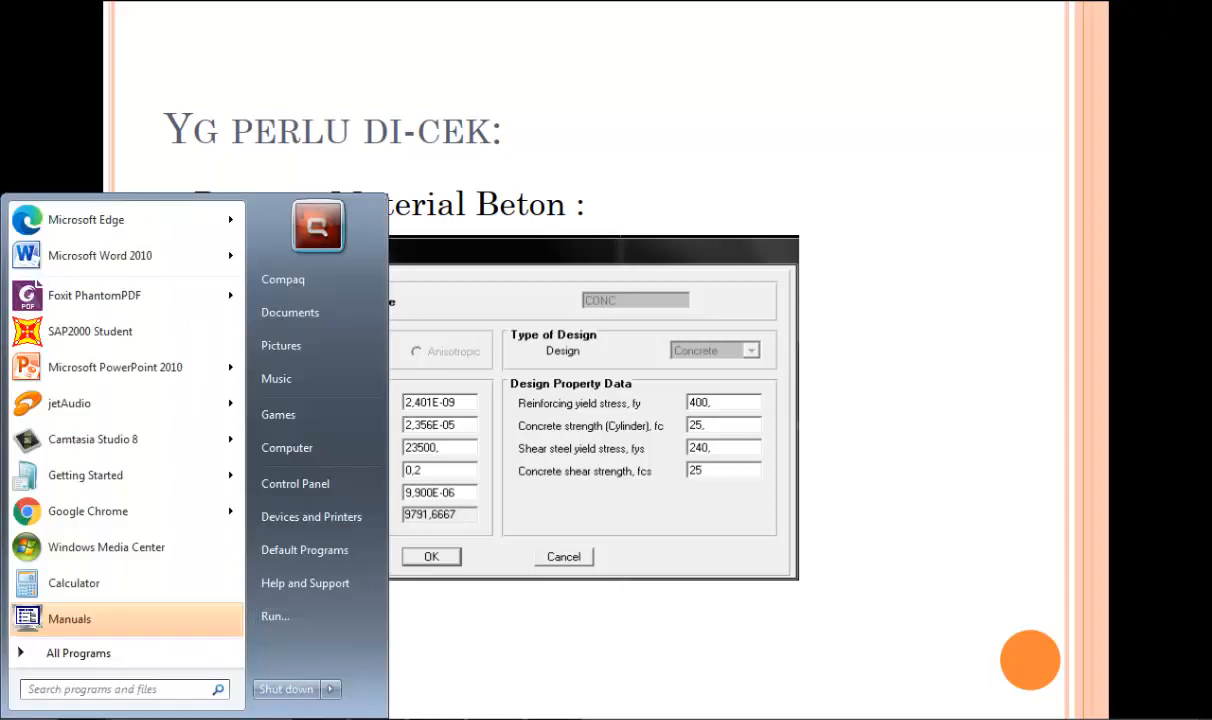
click(400, 718)
click(122, 30)
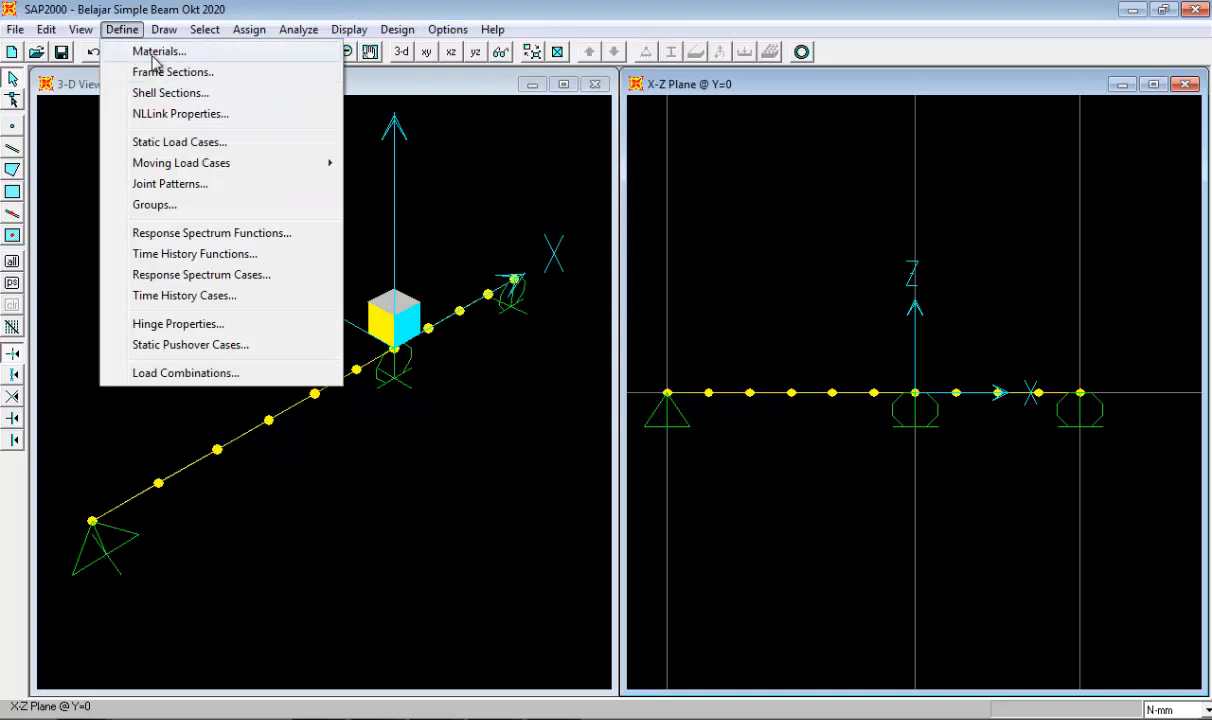
click(155, 52)
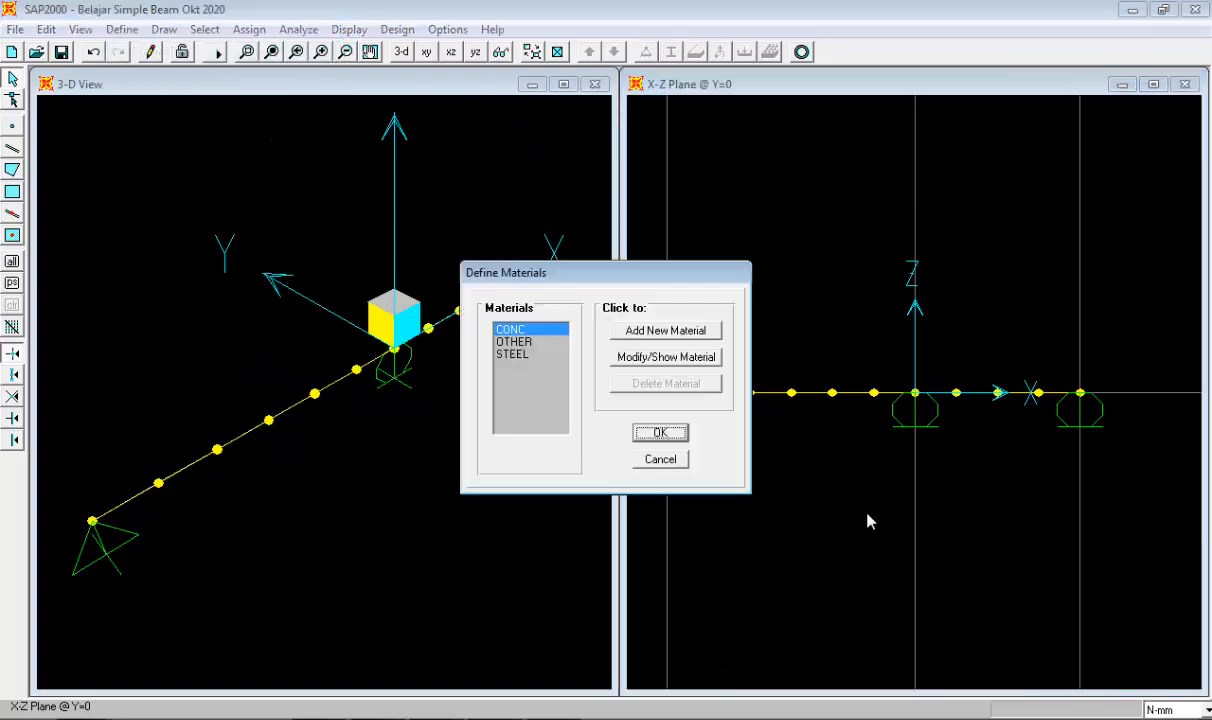
click(645, 357)
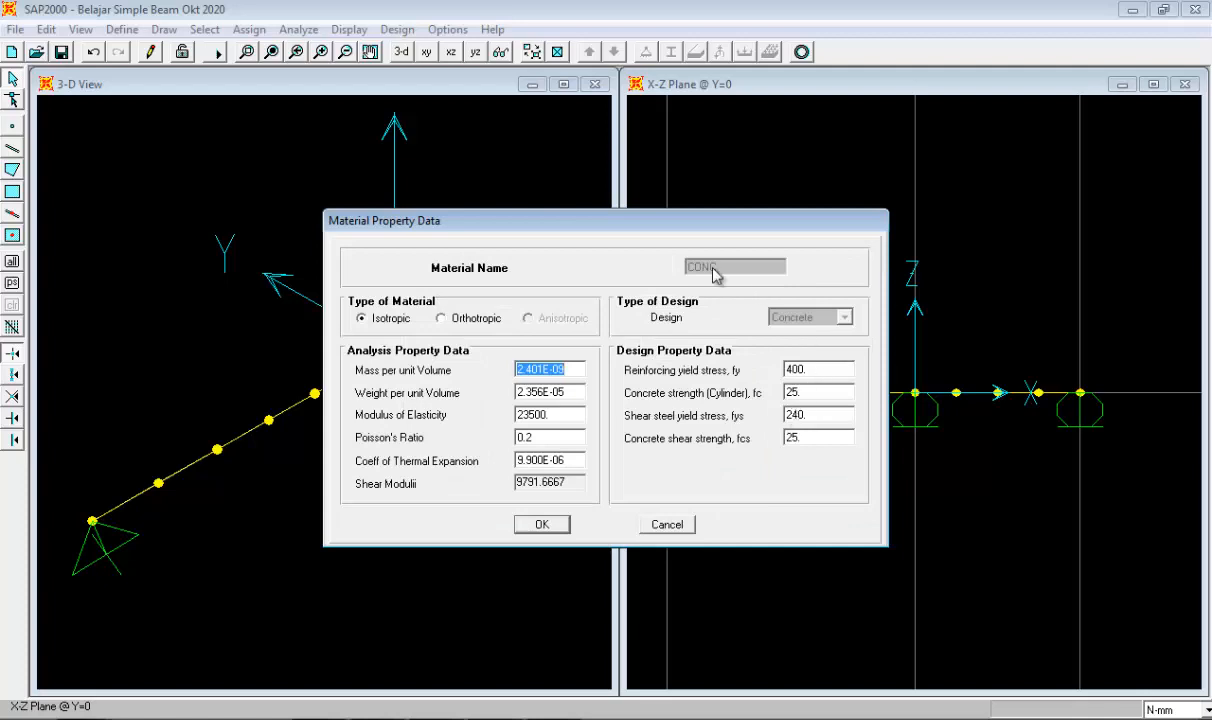
click(667, 524)
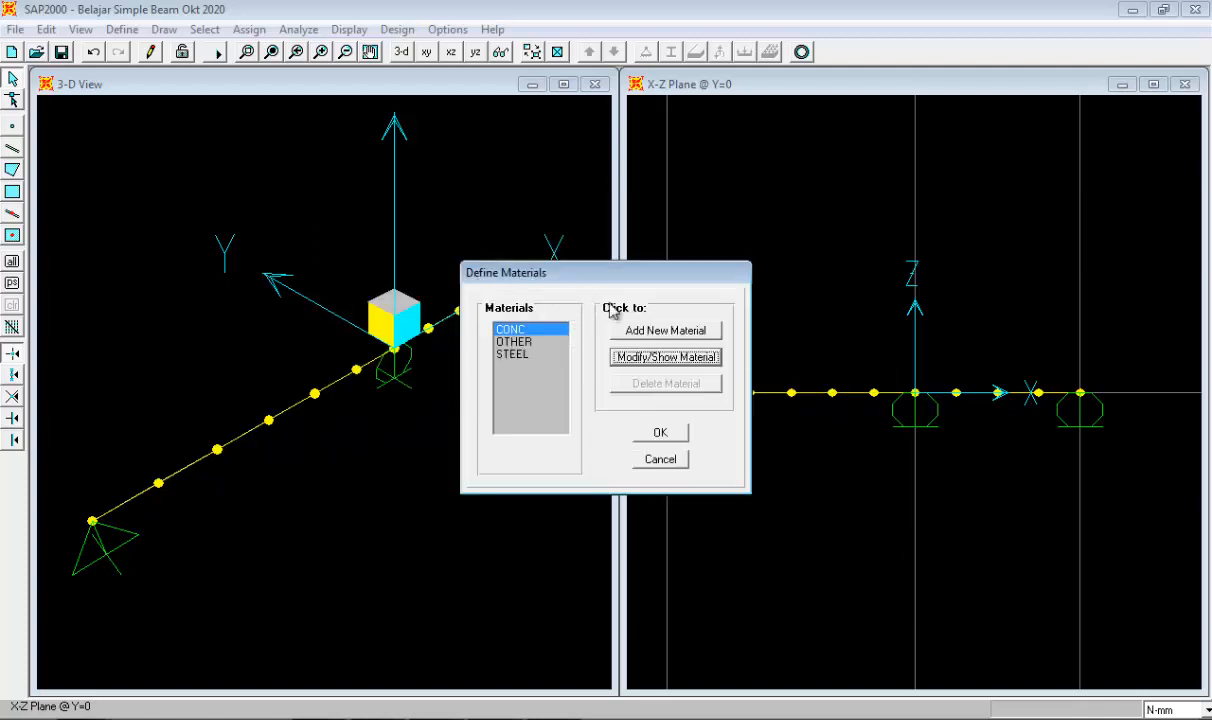
click(647, 330)
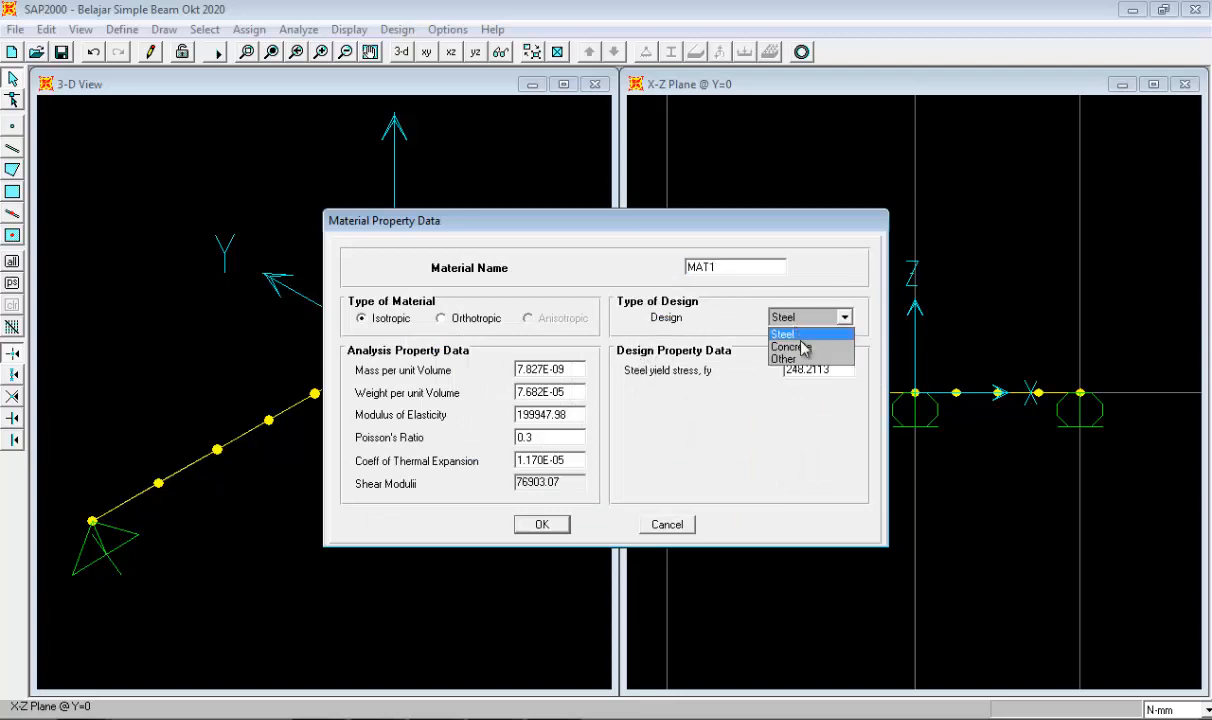
click(802, 342)
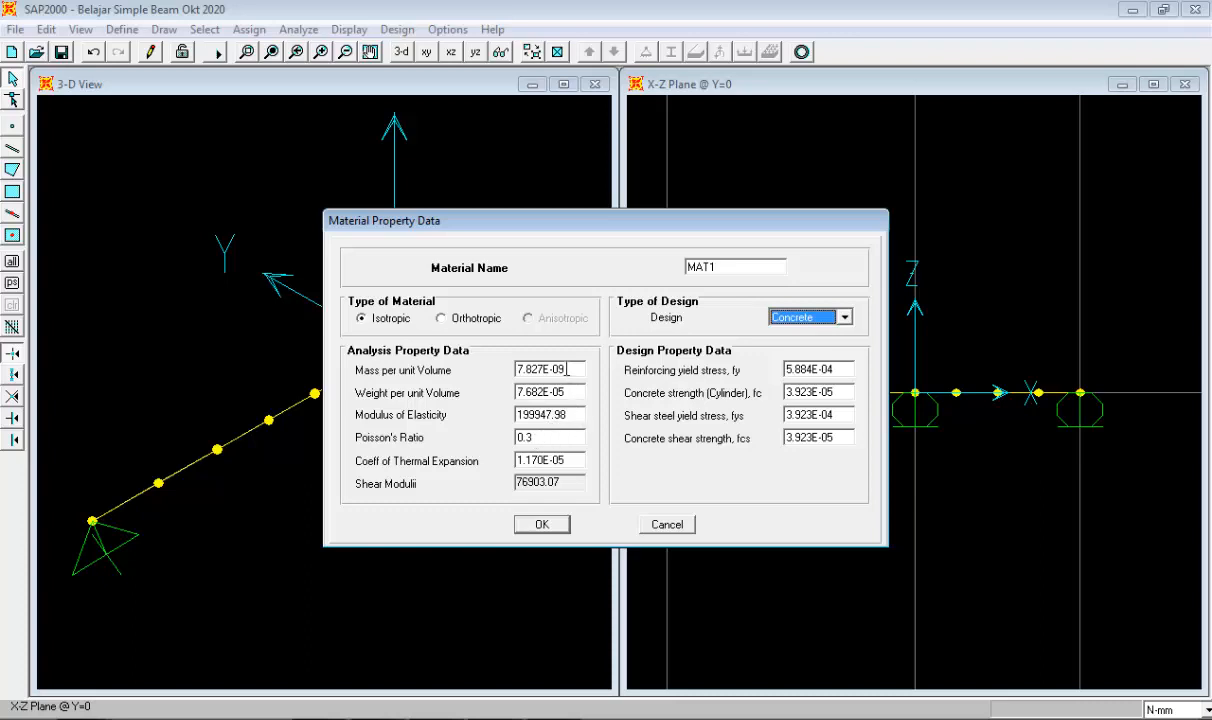
double_click(733, 264)
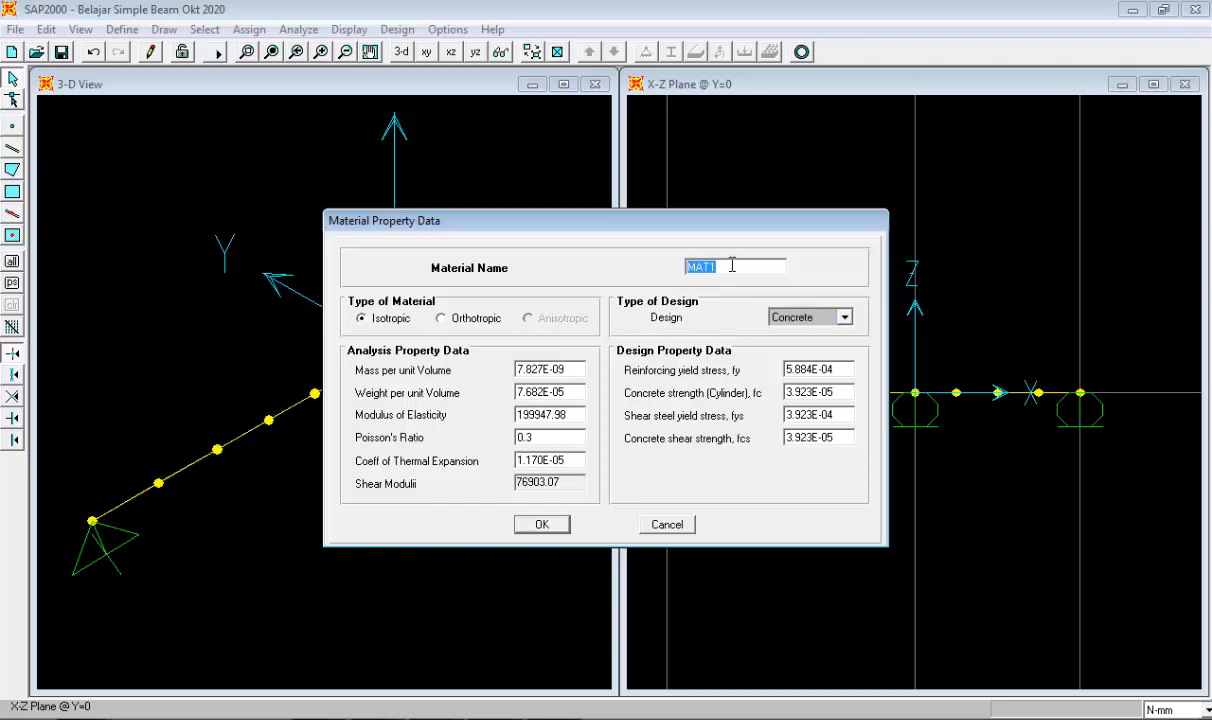
click(667, 527)
- Reopen the CONC material's property data and move its dialog aside to examine the analysis and design values
click(658, 362)
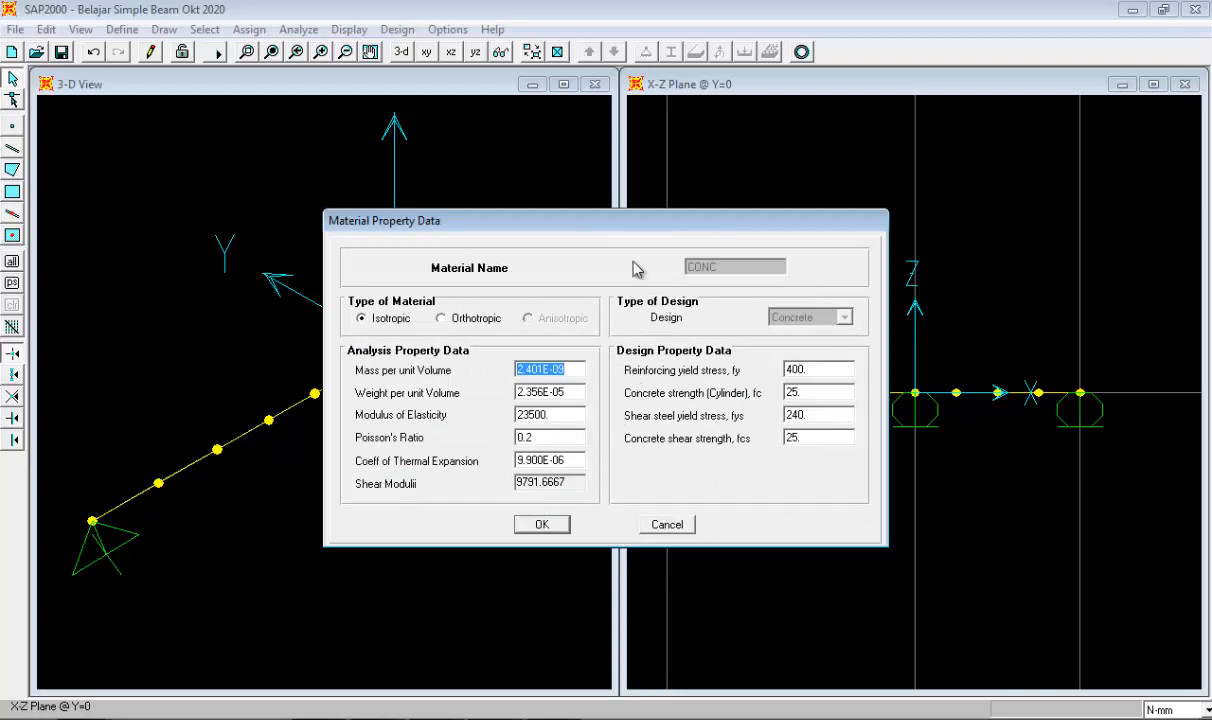
click(661, 237)
drag(640, 232, 411, 266)
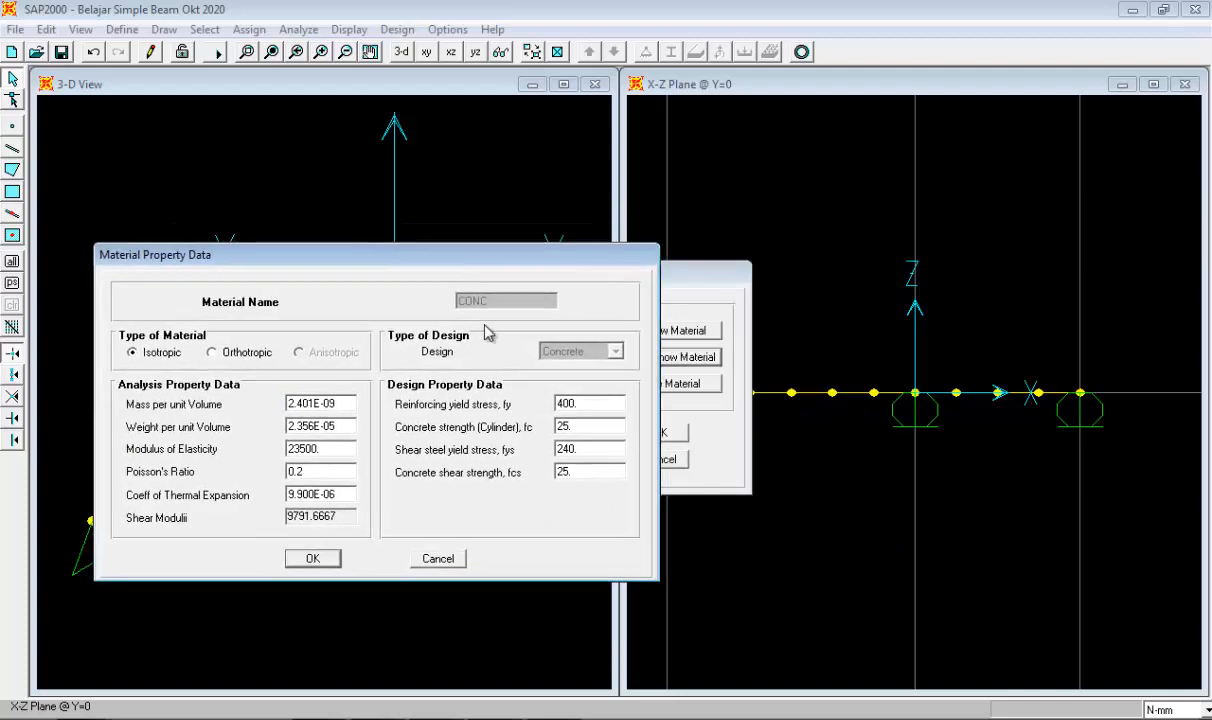